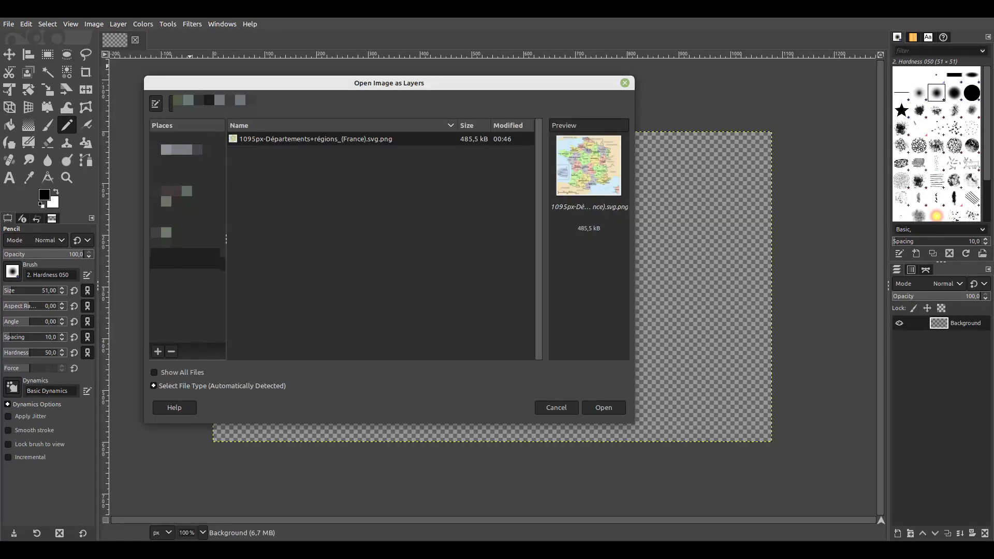
Import the 1095px-Départements+régions_(France).svg.png map as a layer and scale it to 642 × 600 pixels.
key(Return)
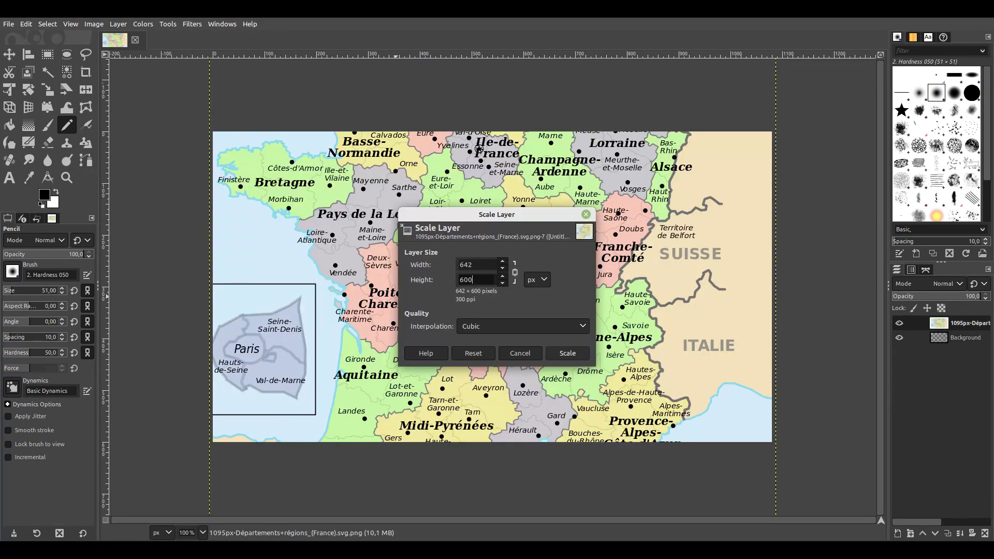
key(Return)
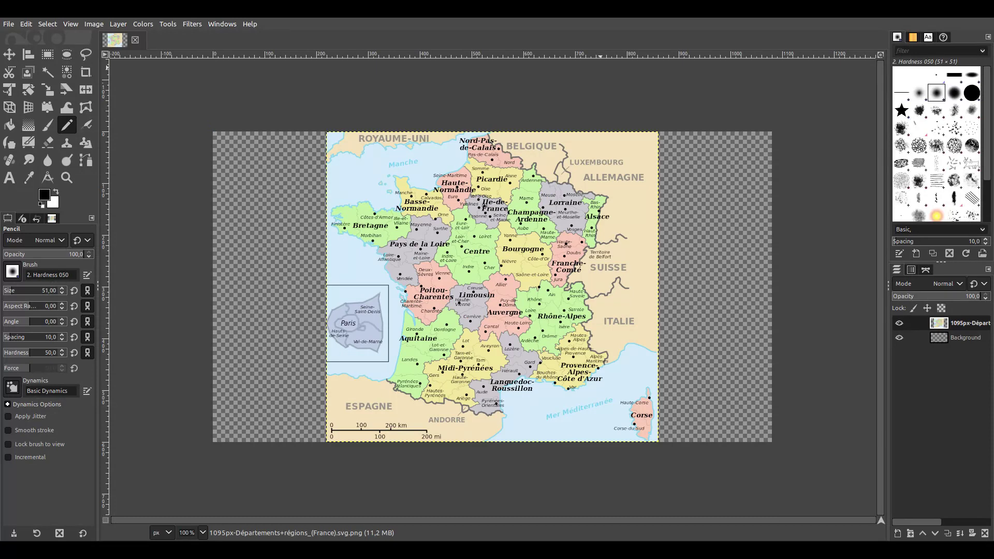
Create a transparent 1080 × 600 pixel layer above the map and name it "outline".
click(202, 533)
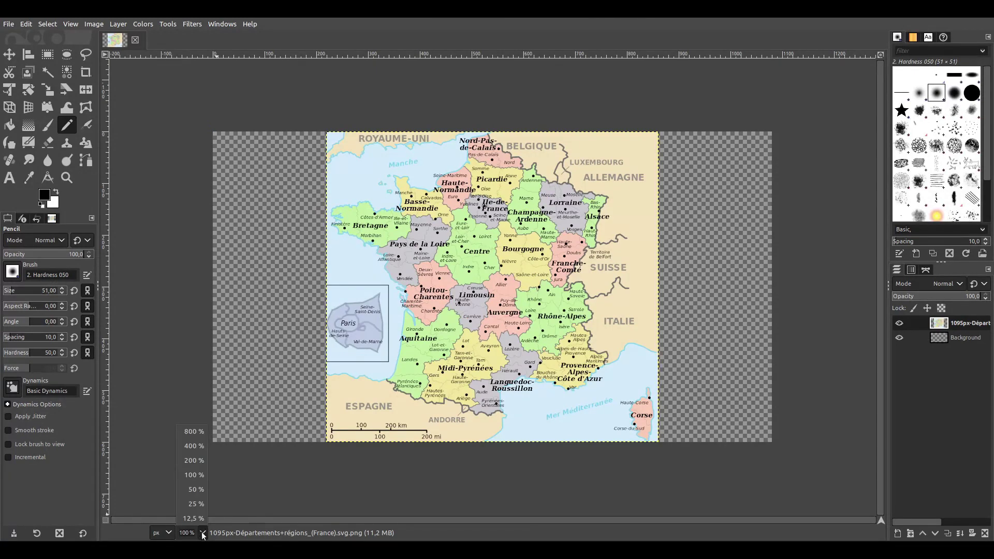
click(195, 447)
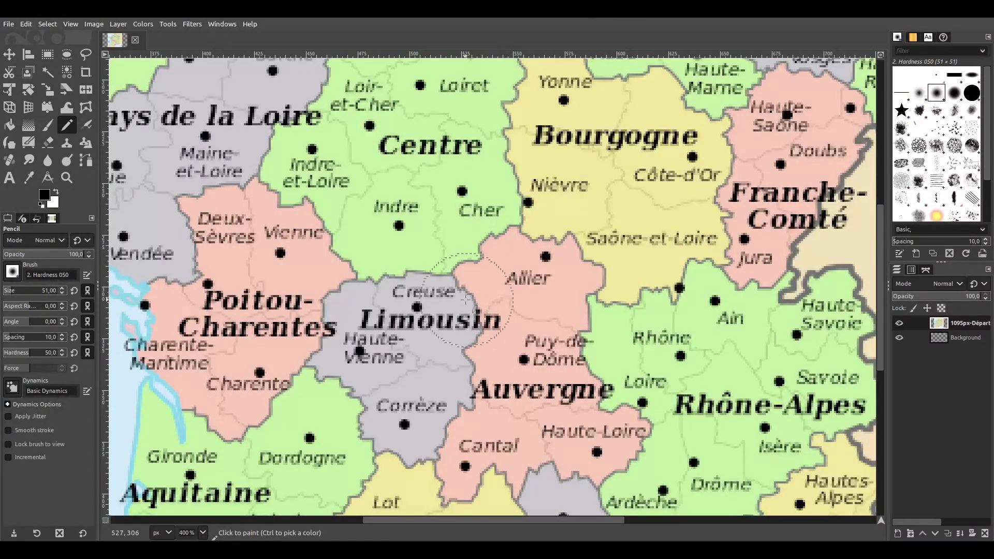
middle_drag(446, 298, 603, 138)
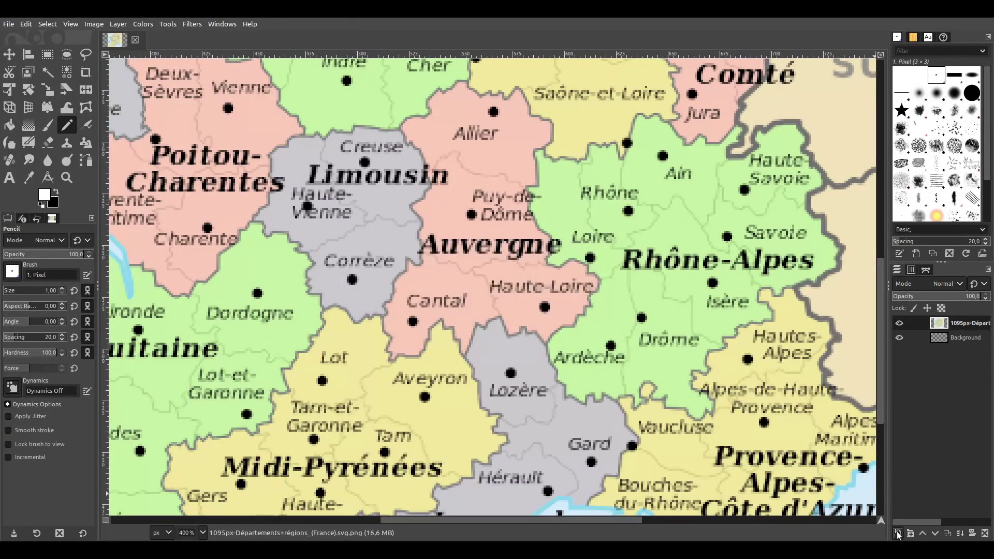
click(897, 533)
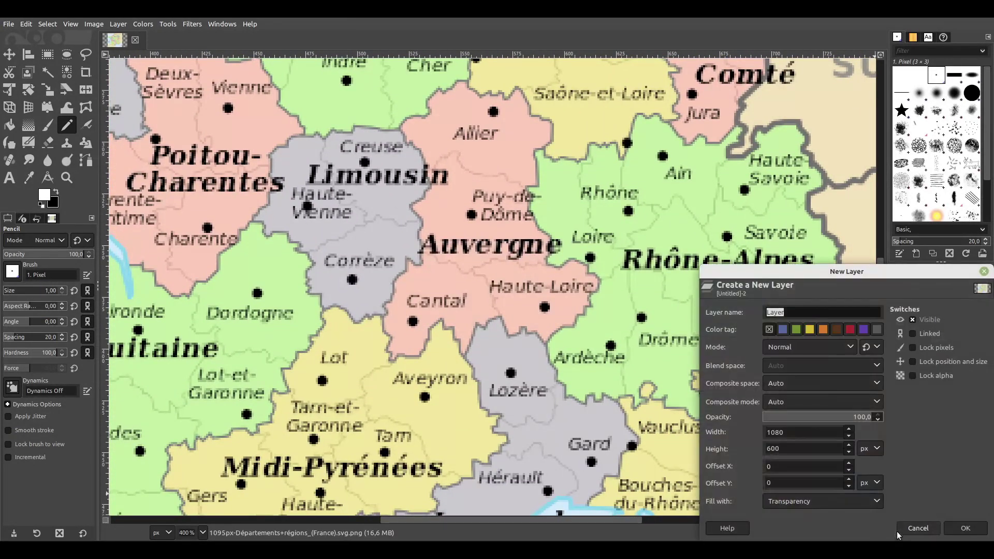
click(965, 529)
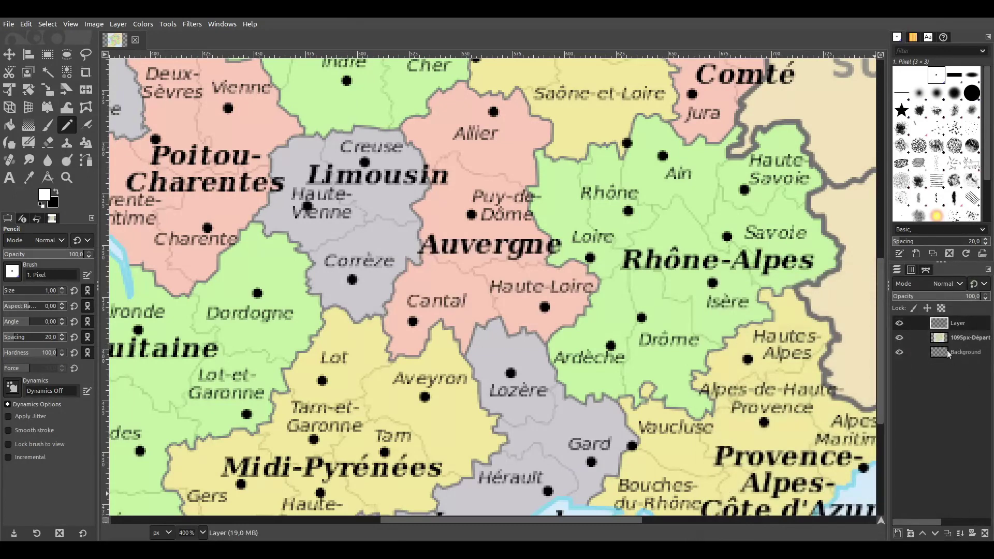
double_click(957, 324)
text(outline)
key(Return)
click(16, 272)
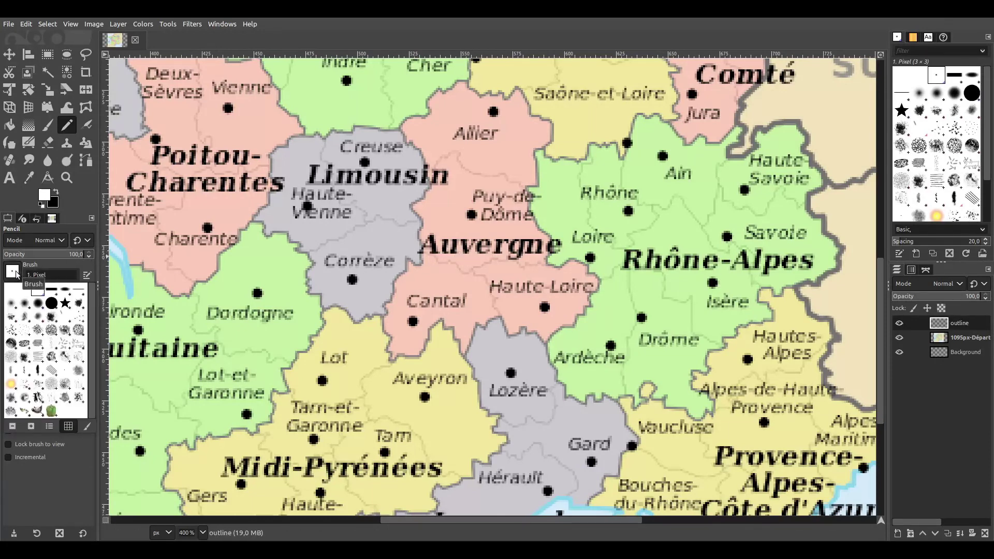
click(18, 274)
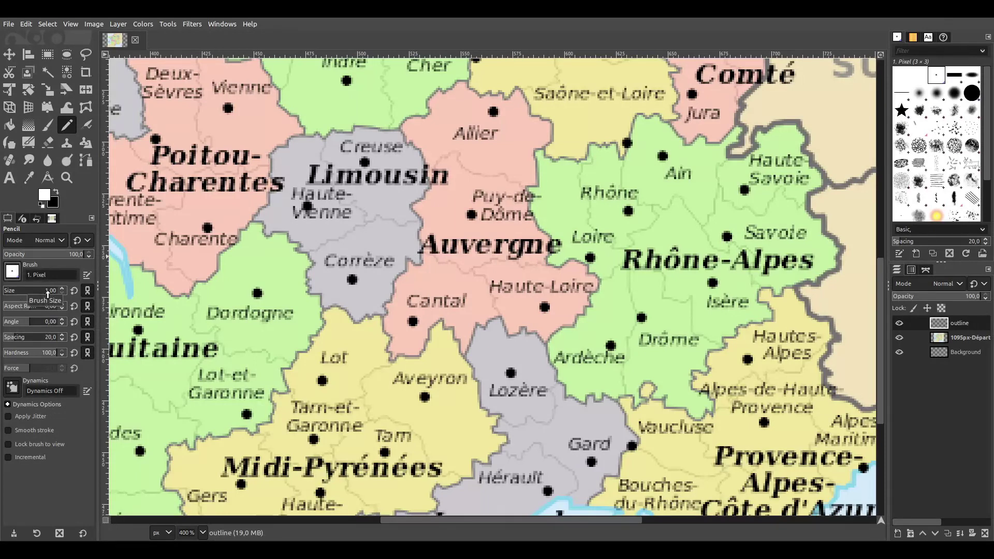
click(13, 388)
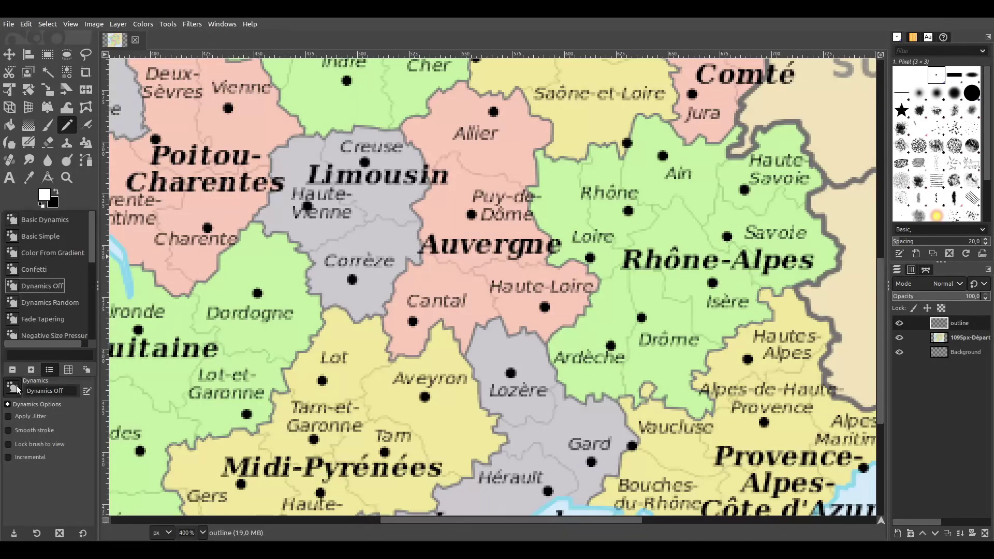
click(19, 386)
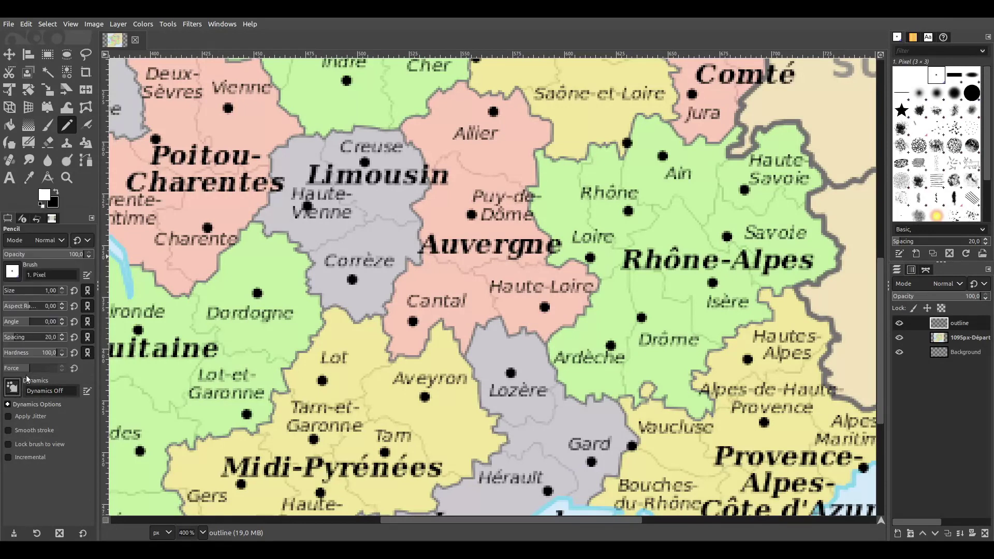
click(56, 193)
click(56, 194)
click(56, 194)
click(56, 194)
click(56, 194)
click(57, 195)
click(57, 195)
click(57, 195)
Try freehand white pencil strokes over the southern borders of Limousin and Auvergne, and undo them.
mouse_move(360, 325)
mouse_down()
mouse_move(352, 317)
mouse_move(372, 353)
mouse_up()
mouse_move(442, 355)
mouse_down()
mouse_move(471, 354)
mouse_move(472, 315)
mouse_up()
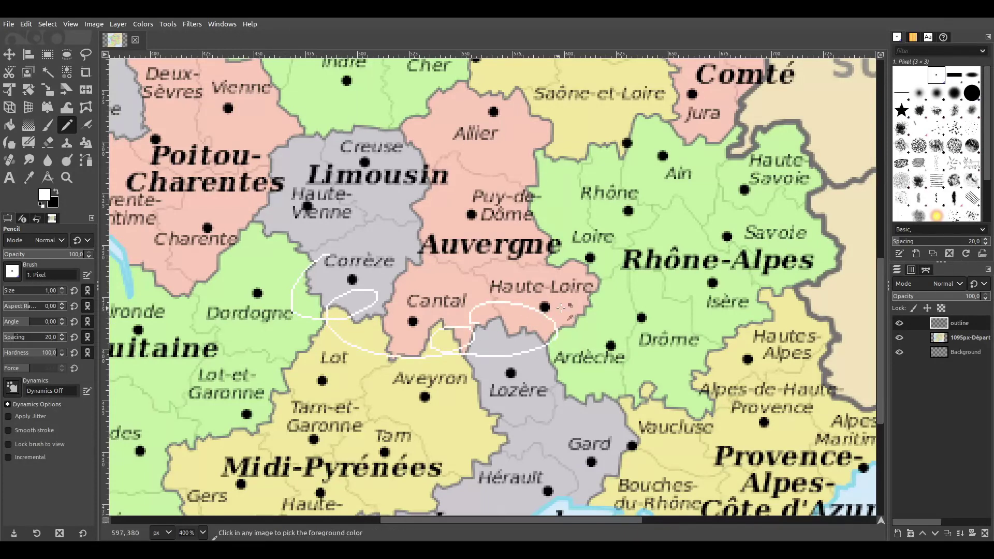
key(ctrl+z)
key(ctrl+z)
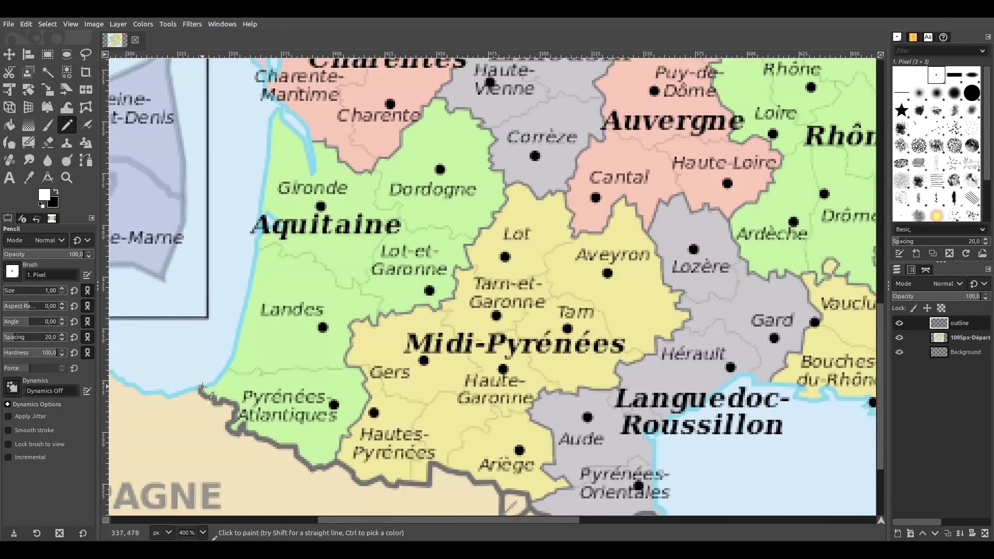
Trace Aquitaine's Atlantic coast with connected straight white pencil lines, from the Spanish border up to the Gironde estuary.
shift+click(229, 367)
shift+click(248, 301)
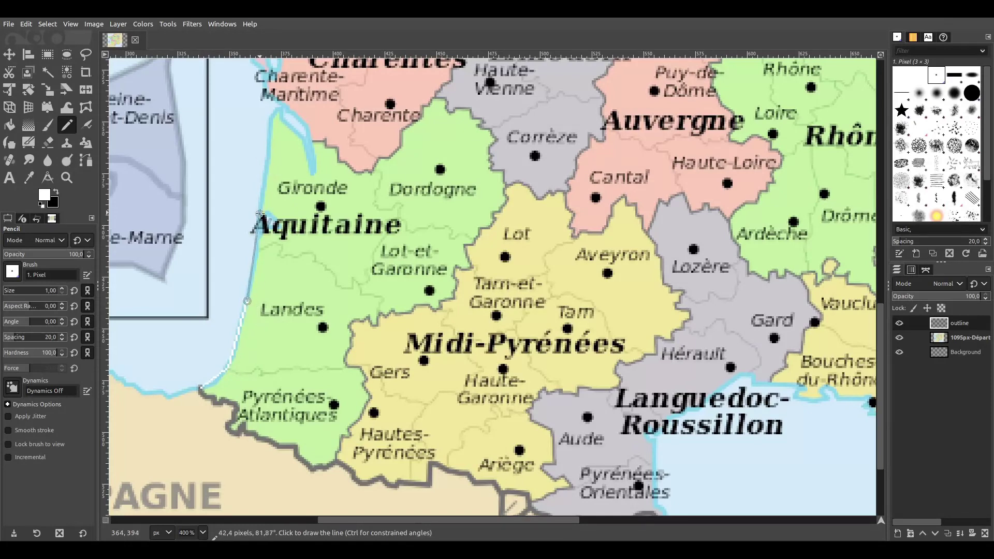
shift+click(257, 228)
shift+click(263, 198)
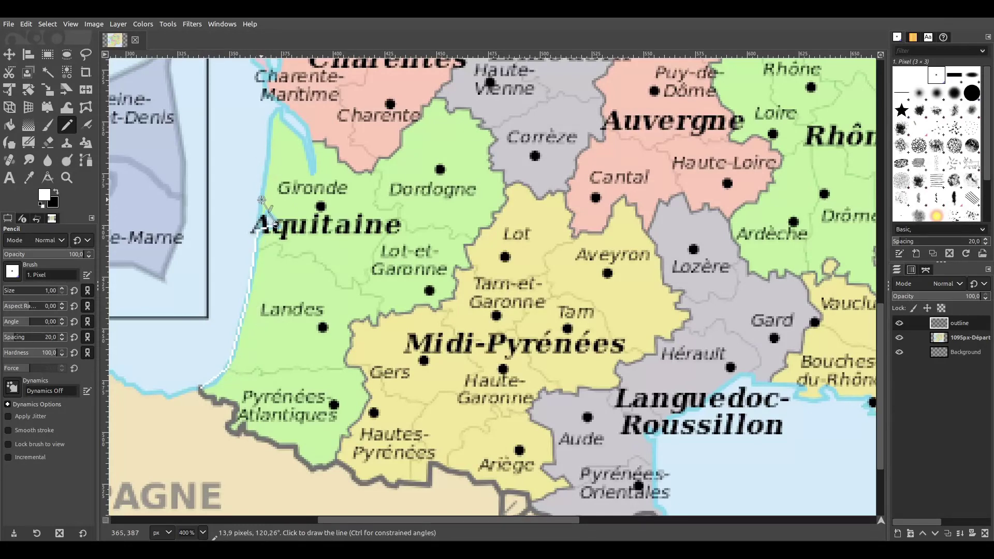
shift+click(274, 116)
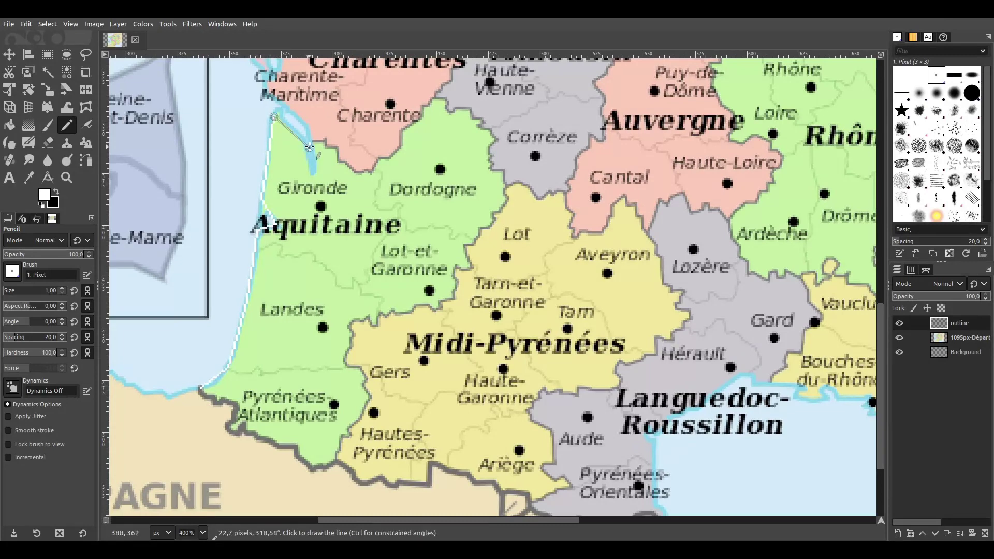
Continue the straight pencil segments along Aquitaine's border with Poitou-Charentes and Limousin, ending where Midi-Pyrénées begins.
shift+click(309, 147)
shift+click(369, 169)
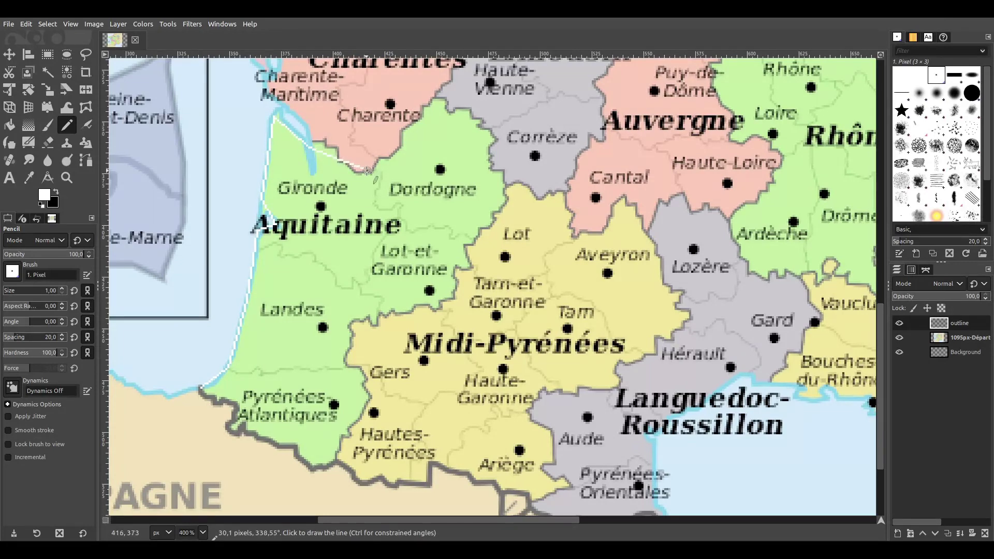
shift+click(402, 137)
shift+click(437, 97)
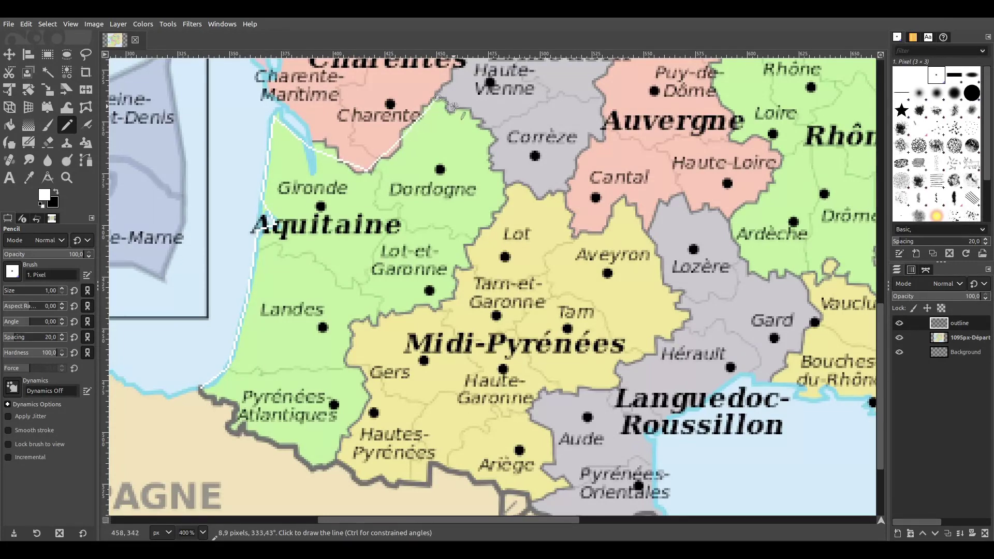
shift+click(474, 117)
shift+click(497, 170)
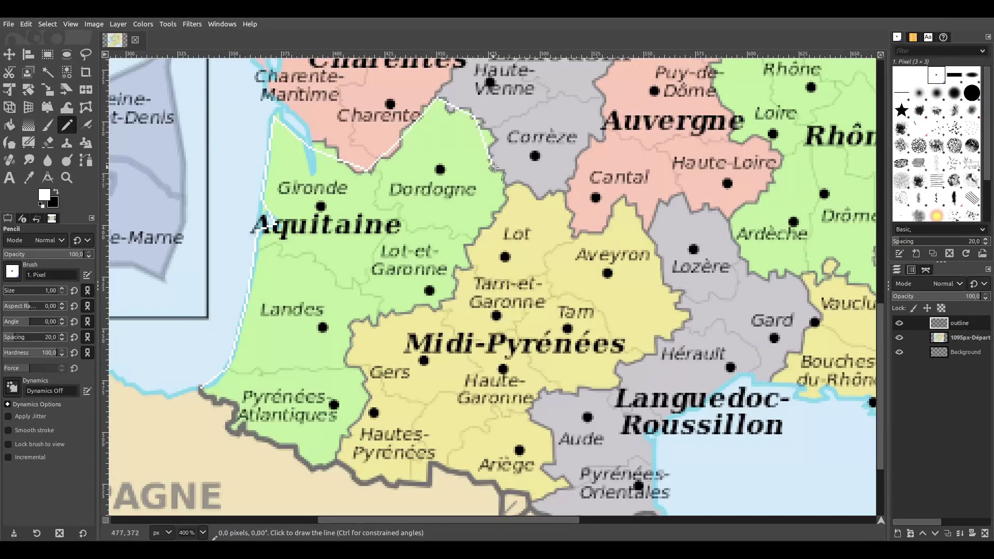
shift+click(505, 184)
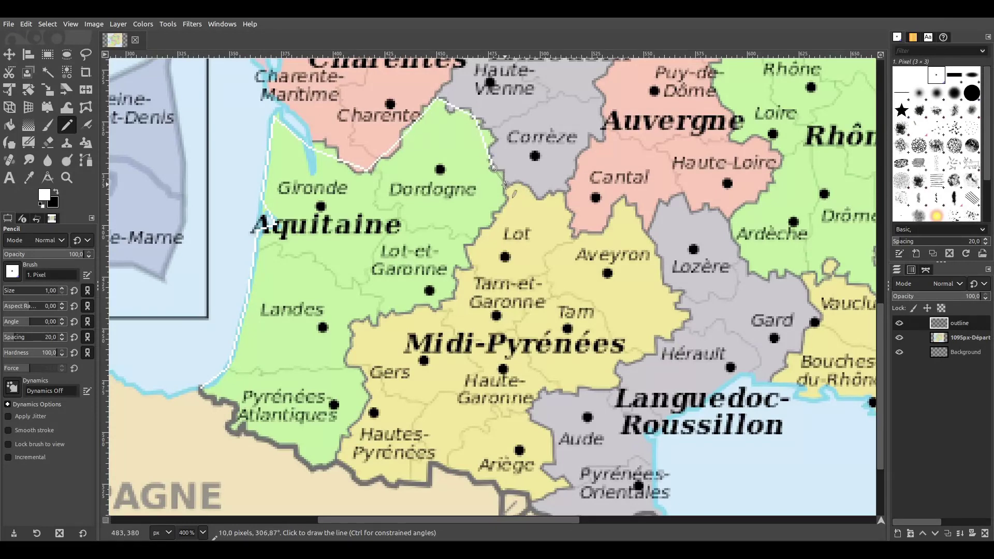
Trace the border between Aquitaine and Midi-Pyrénées with straight pencil segments down to the Spanish frontier.
shift+click(467, 247)
shift+click(470, 267)
shift+click(454, 270)
shift+click(453, 302)
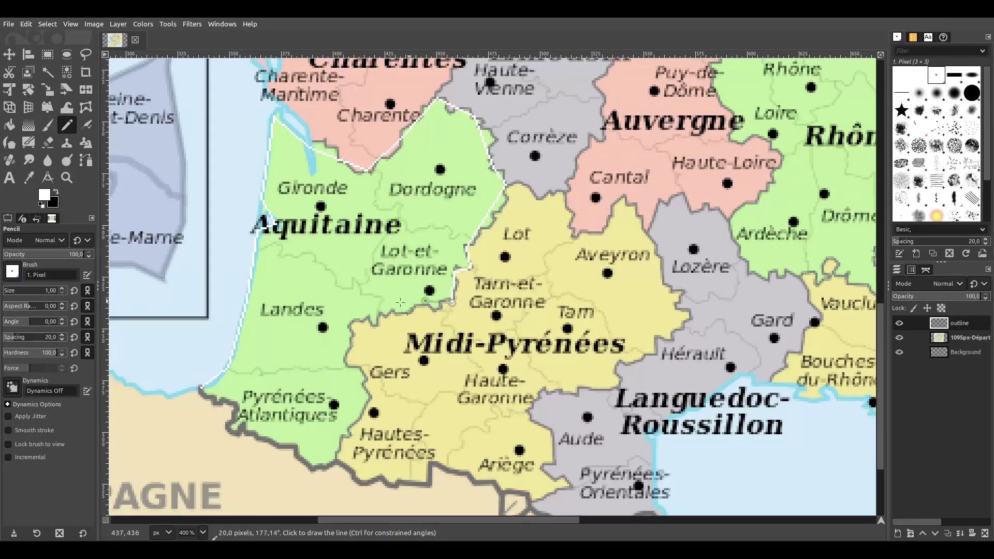
shift+click(353, 322)
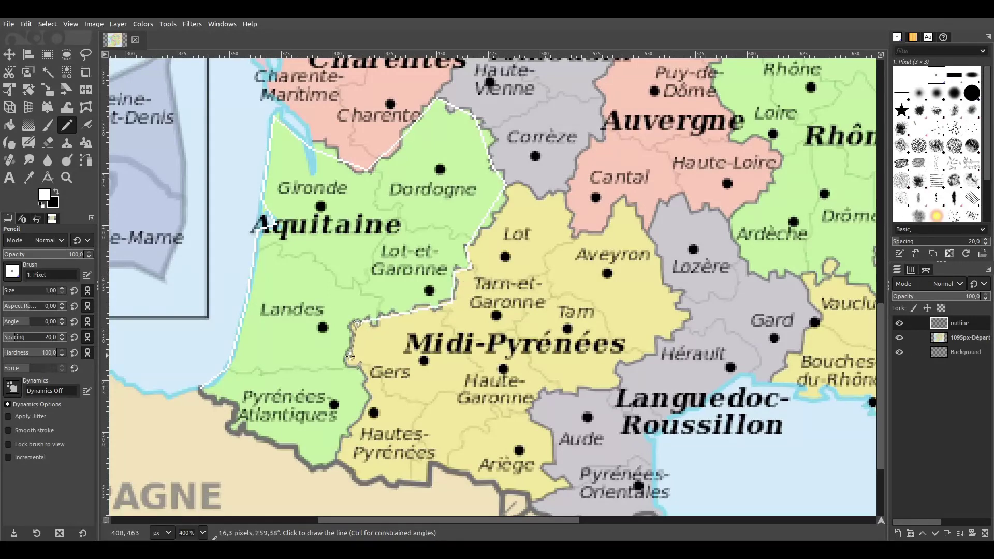
shift+click(349, 363)
shift+click(368, 394)
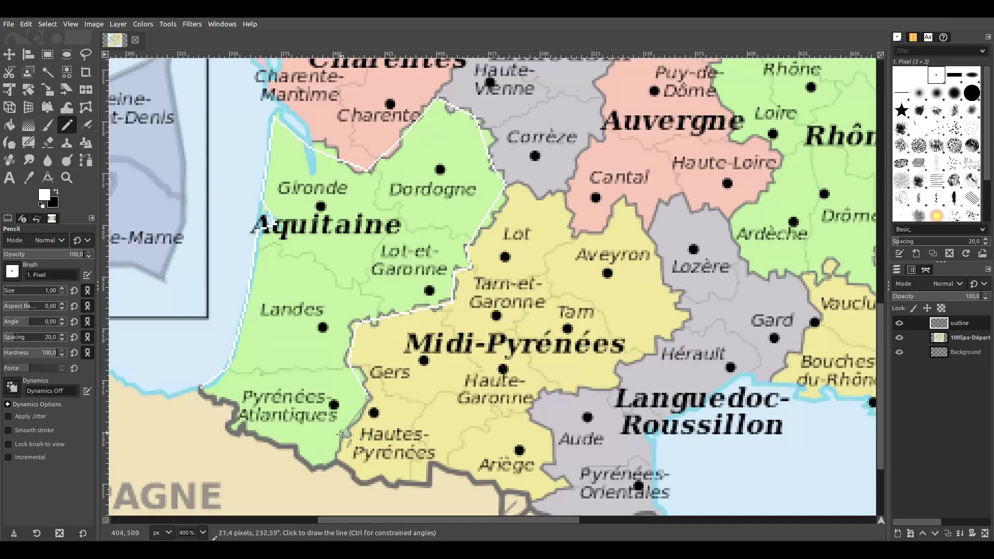
shift+click(346, 436)
shift+click(336, 460)
Close the Aquitaine outline with straight pencil segments along the Spanish border back to the starting point on the coast.
shift+click(298, 449)
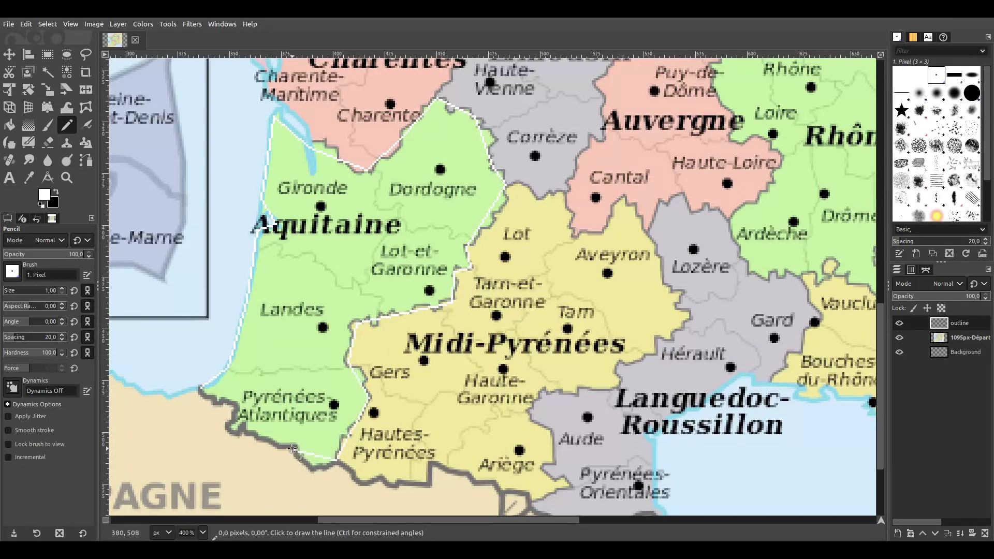
shift+click(248, 429)
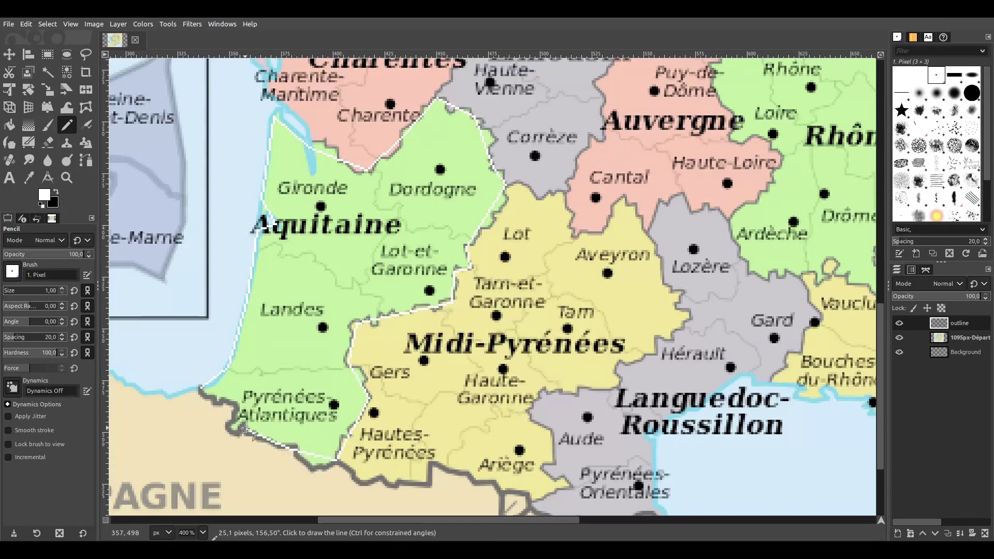
shift+click(228, 404)
shift+click(200, 387)
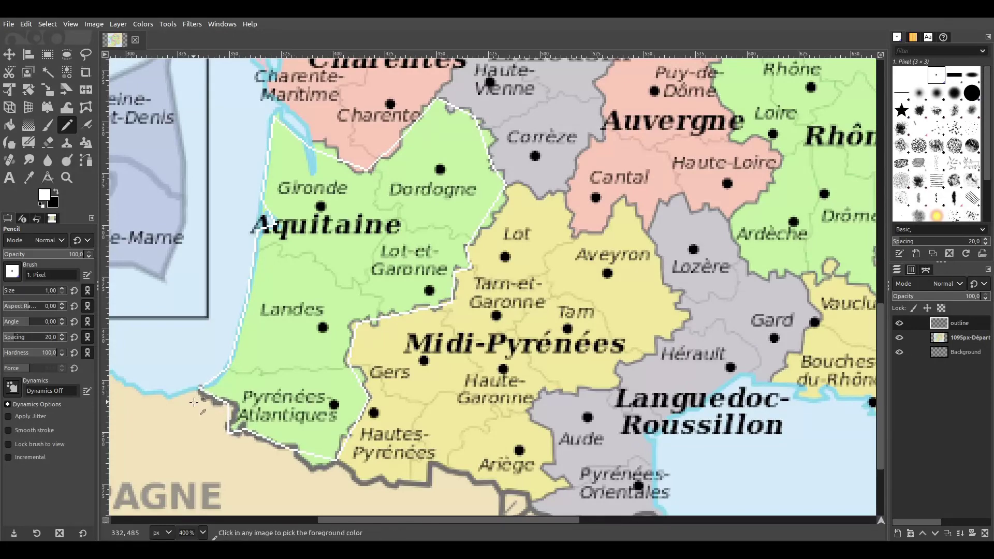
Inspect at pixel level the corner of the Aquitaine outline where the Atlantic coast meets the Spanish border.
scroll(196, 400, up, 5)
mouse_move(252, 424)
middle_down()
mouse_move(305, 132)
mouse_move(303, 359)
mouse_move(344, 101)
middle_up()
scroll(288, 307, up, 8)
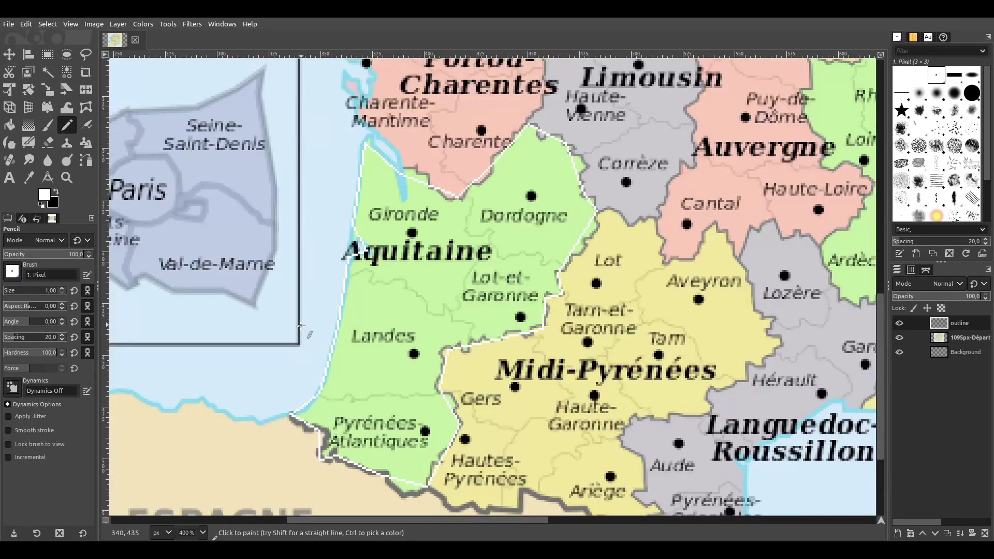
scroll(288, 307, down, 7)
middle_drag(318, 313, 355, 306)
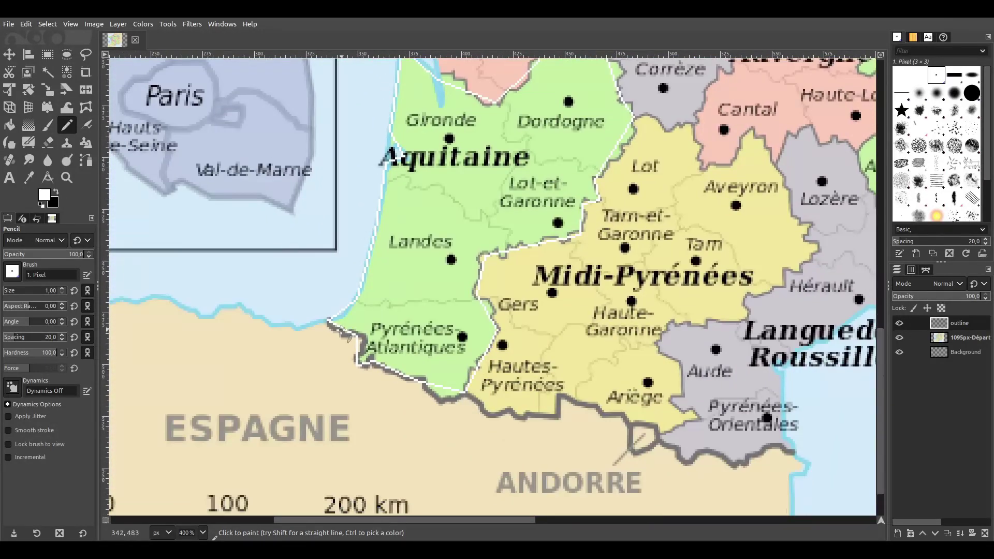
scroll(342, 331, up, 8)
scroll(342, 332, down, 7)
middle_drag(342, 238, 358, 178)
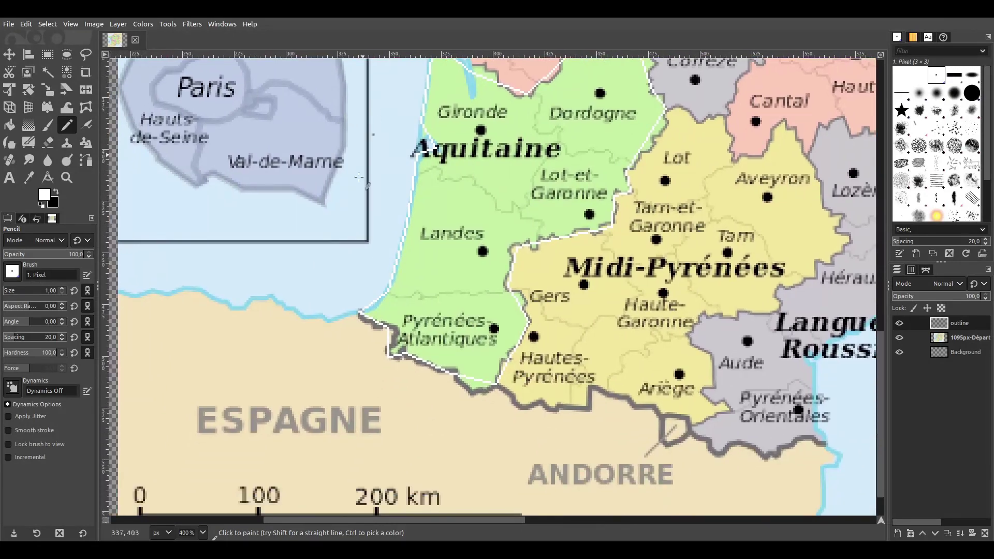
ctrl+scroll(361, 333, up, 10)
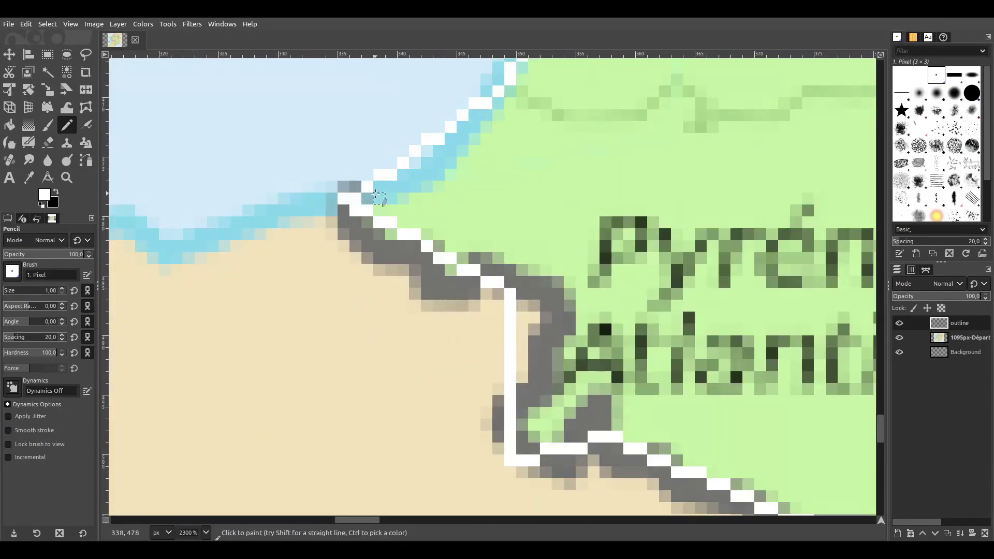
Save the image as map_france.xcf and hide the reference map layer to show only the white region outlines.
key(ctrl+s)
key(minus)
key(minus)
key(minus)
key(minus)
key(minus)
key(minus)
key(minus)
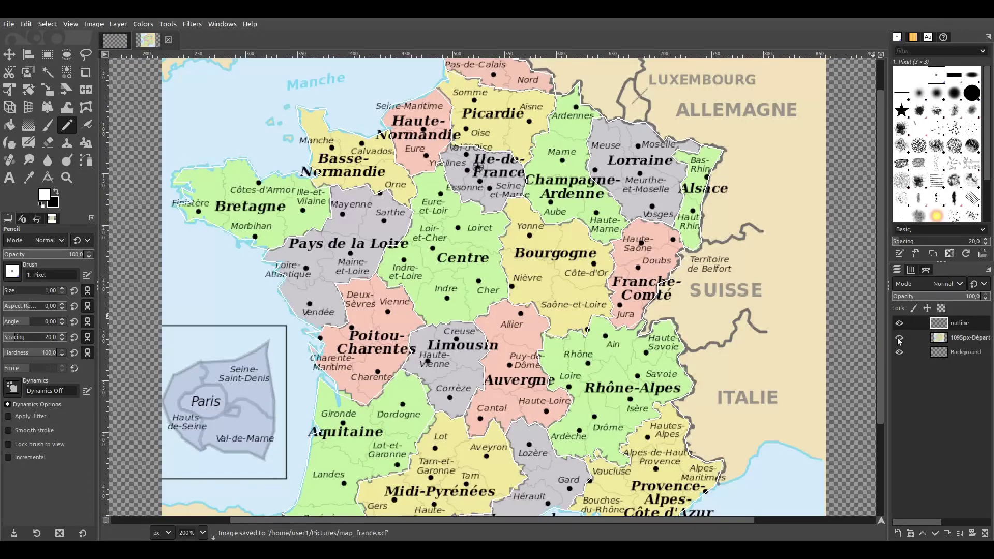
click(900, 339)
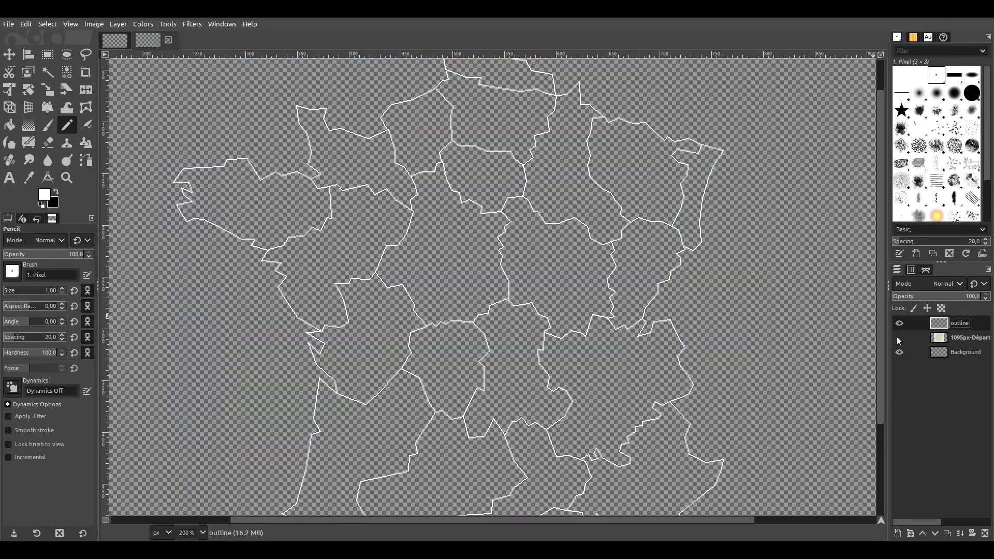
Duplicate the outline layer and show the whole canvas at 100 %.
middle_drag(726, 217, 708, 263)
key(shift+ctrl+d)
key(1)
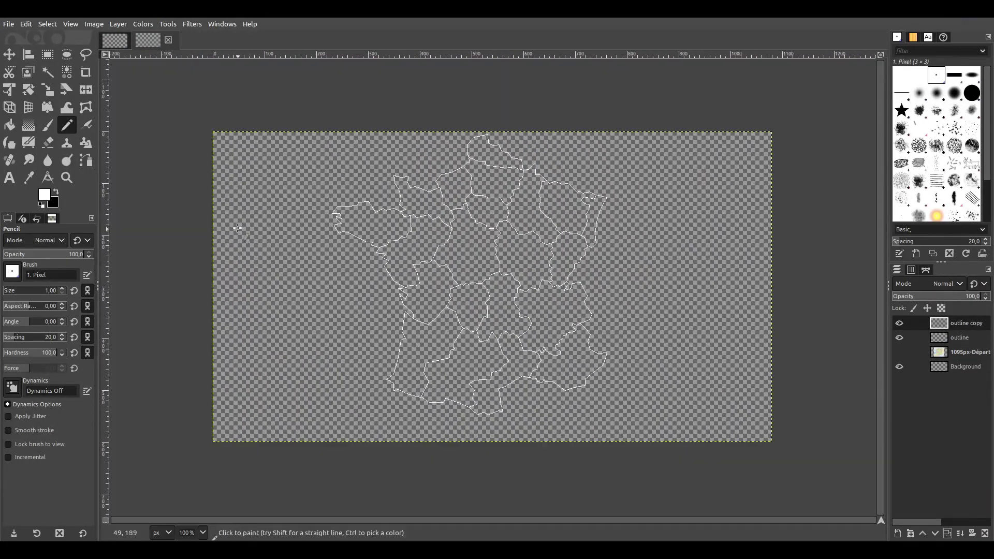
Bucket-fill the Midi-Pyrénées and Languedoc-Roussillon regions with the white foreground colour on the outline copy layer.
click(16, 128)
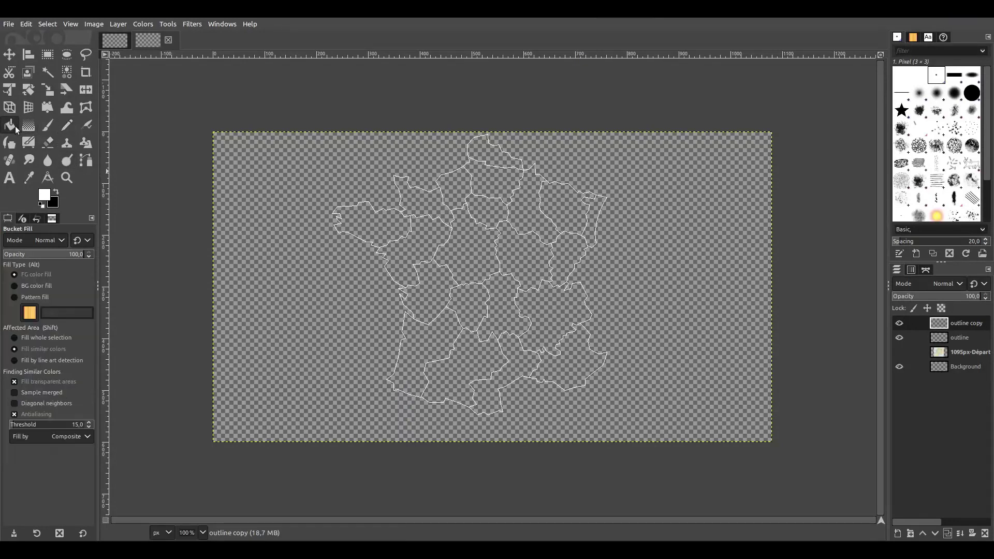
click(487, 386)
click(479, 357)
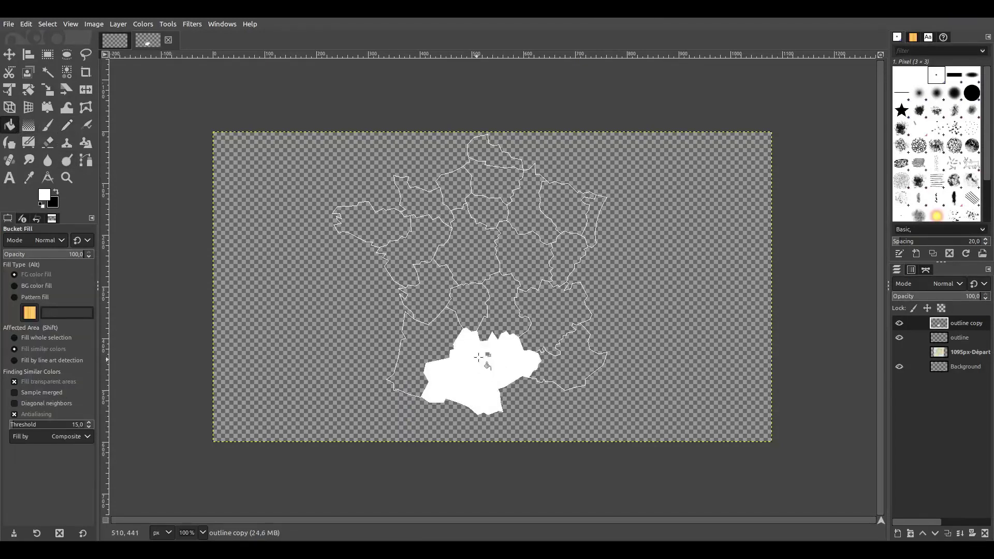
Bucket-fill Auvergne, Rhône-Alpes, Provence-Alpes-Côte d'Azur and the eastern regions up to Alsace with white on the outline copy layer.
click(494, 325)
click(541, 313)
click(570, 353)
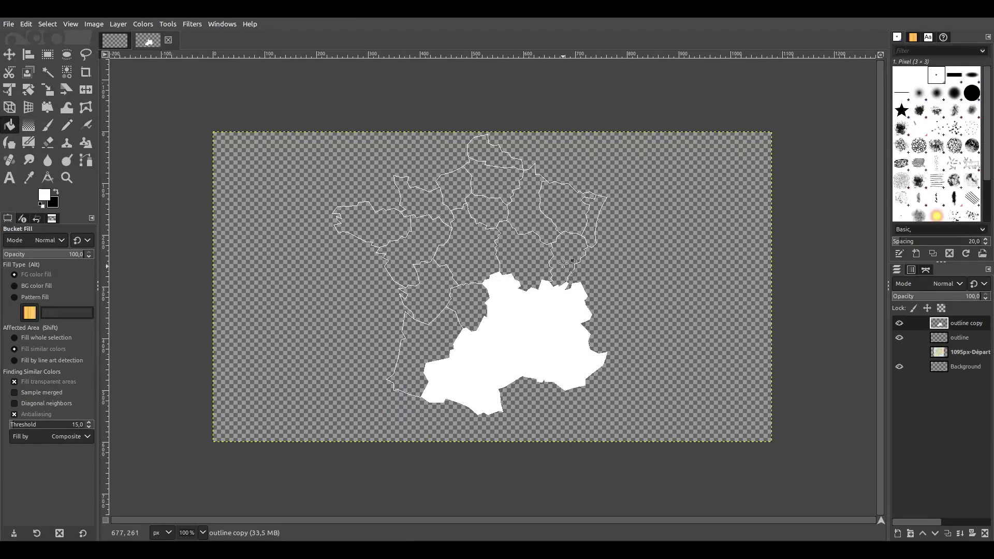
click(563, 263)
click(530, 265)
click(524, 210)
click(558, 207)
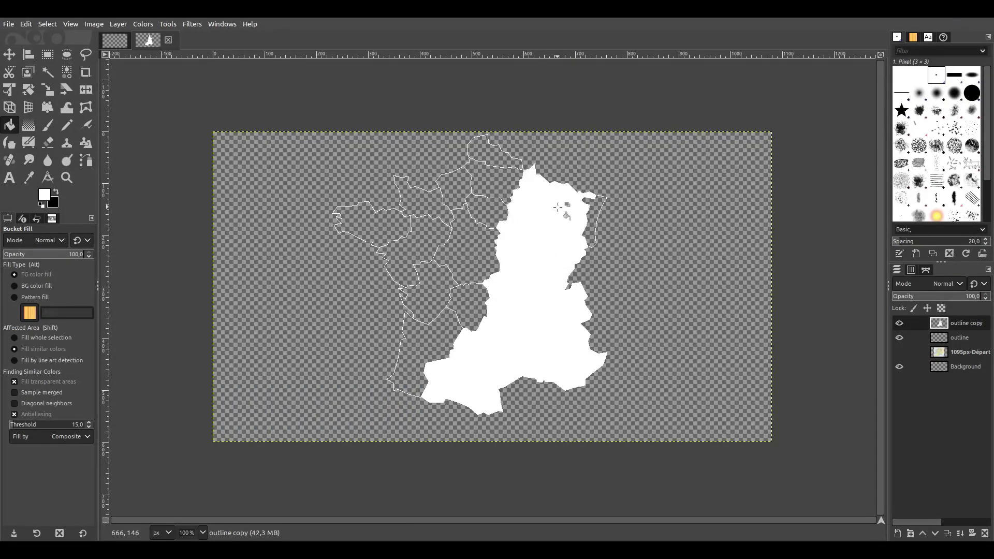
click(596, 206)
Bucket-fill the remaining northern, central and western regions, from Nord-Pas-de-Calais to Aquitaine, Brittany and Normandy, with white on the outline copy layer.
click(491, 158)
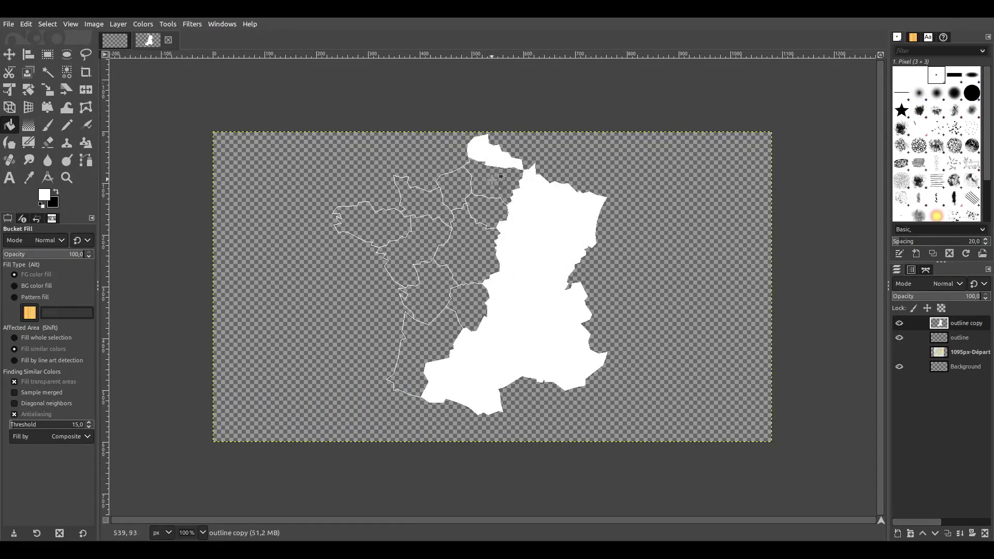
click(491, 181)
click(488, 213)
click(474, 250)
click(467, 305)
click(449, 339)
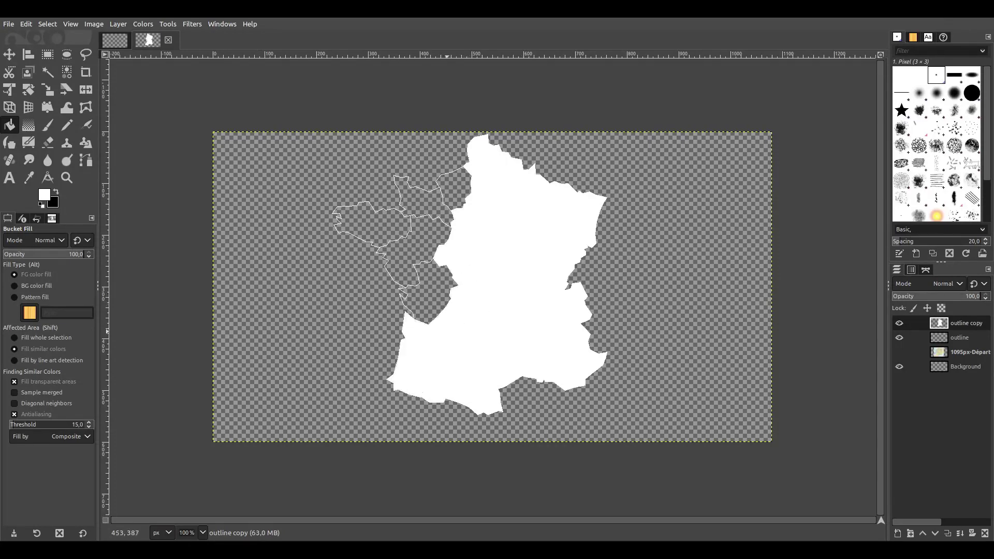
click(433, 303)
click(413, 244)
click(384, 222)
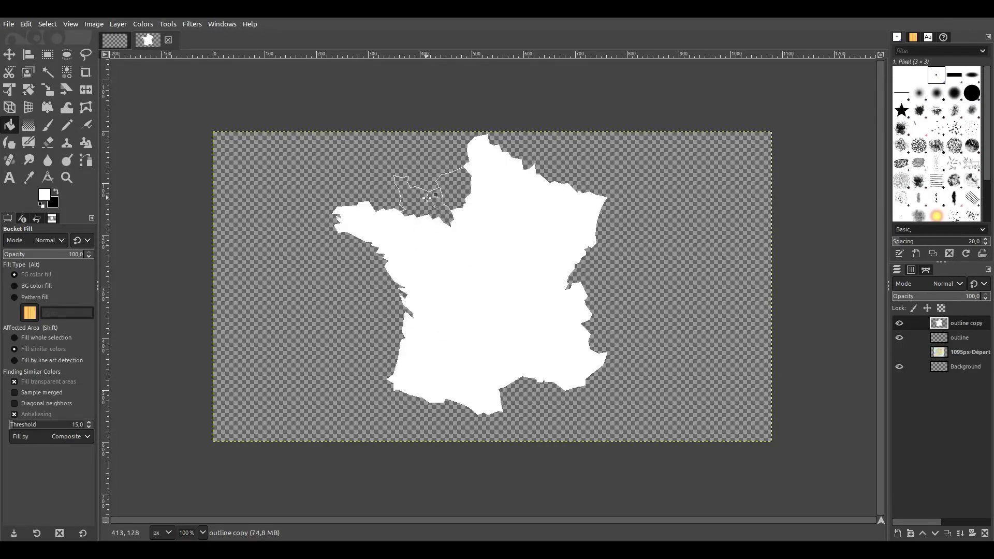
click(419, 203)
click(455, 188)
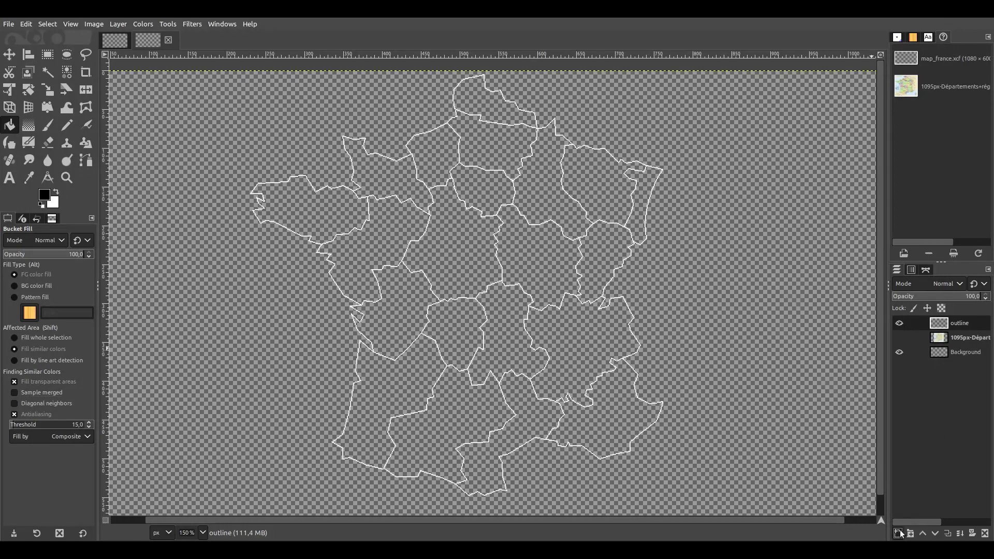
Create a transparent 1080 × 600 px layer named collision above the outline layer and show the Colors dialog.
click(900, 530)
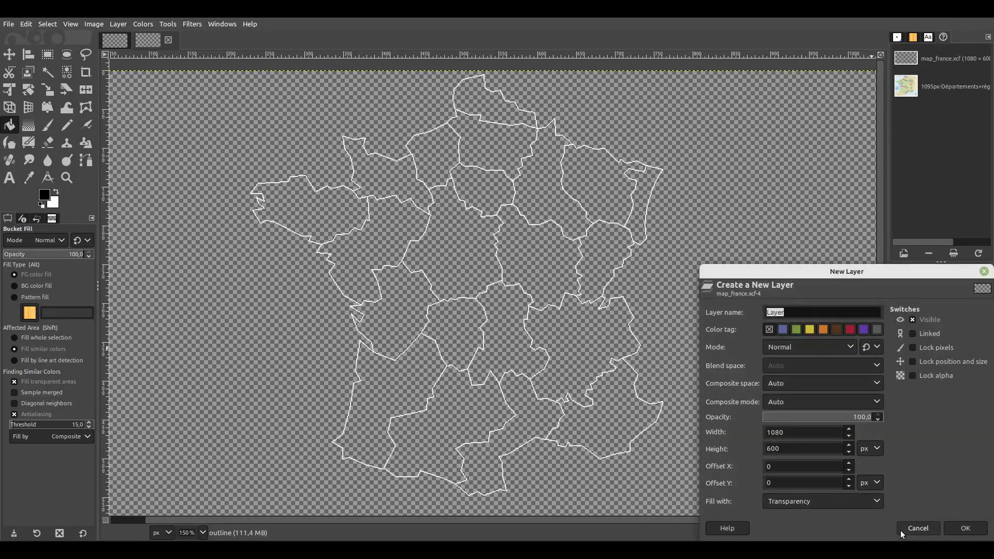
key(Return)
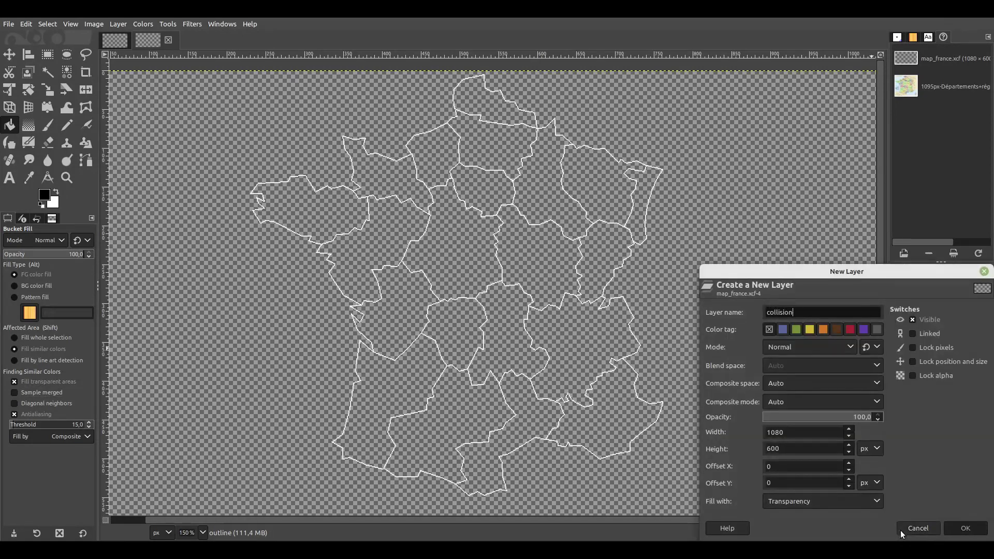
click(987, 36)
mouse_move(912, 50)
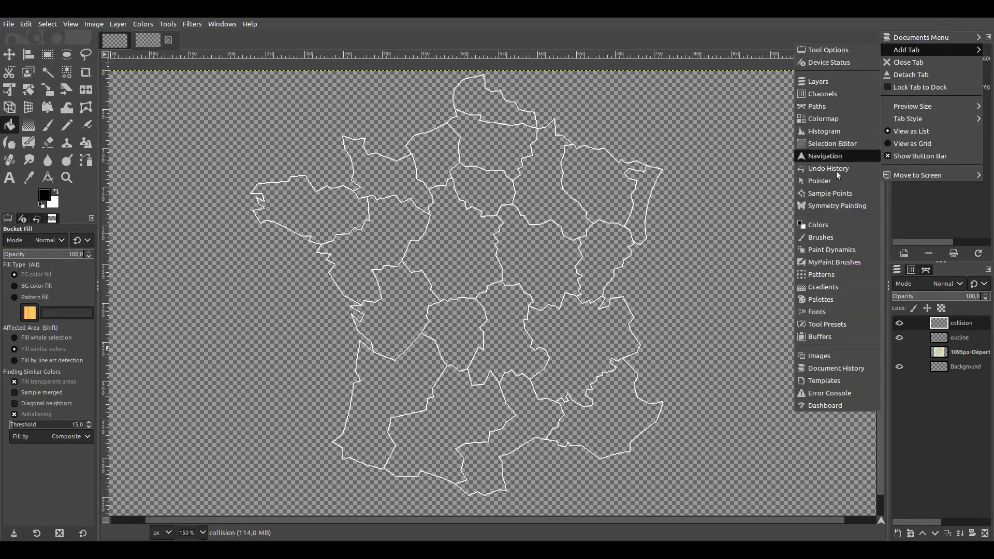
click(826, 229)
Set the foreground colour to 010000 and bucket-fill Aquitaine on the collision layer with Sample merged enabled.
click(968, 233)
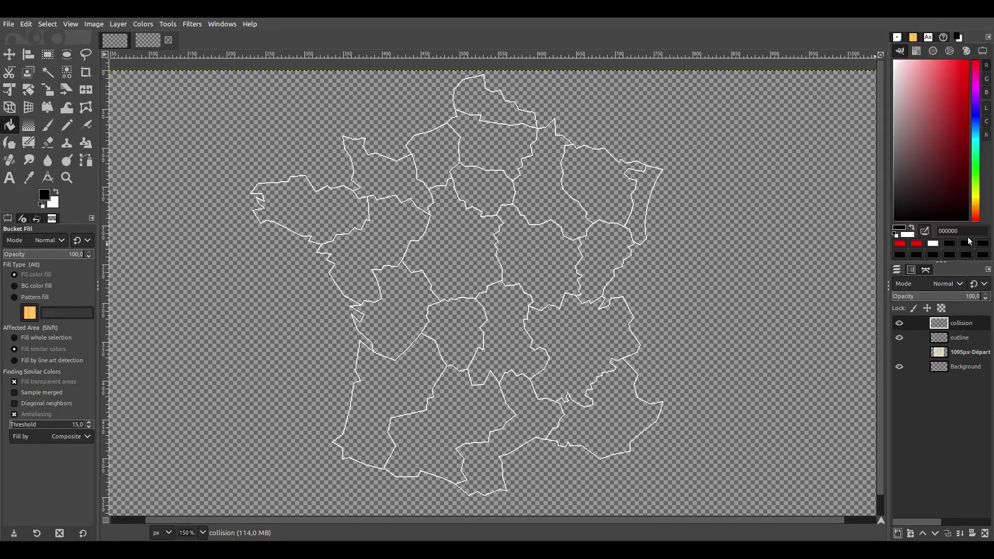
text(010000)
key(Return)
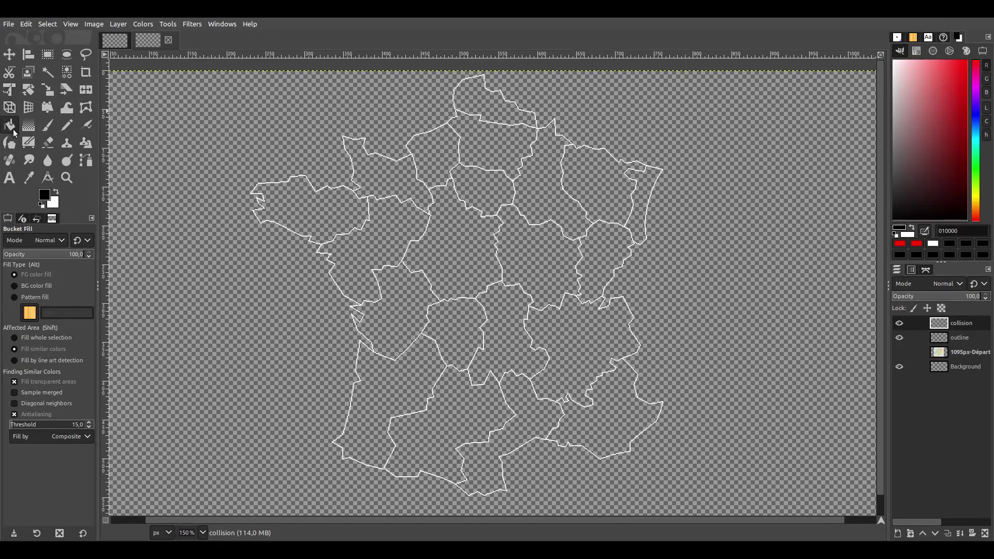
click(33, 394)
click(401, 383)
Bucket-fill the remaining regions on the collision layer, each with its own hex colour from 020000 to 150000, using 100000 for Île-de-France.
click(964, 234)
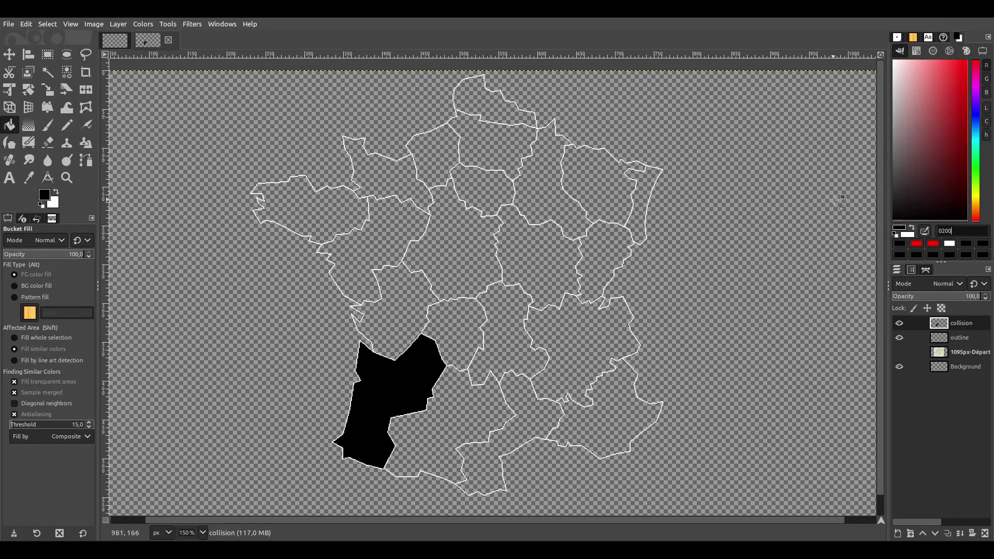
click(445, 428)
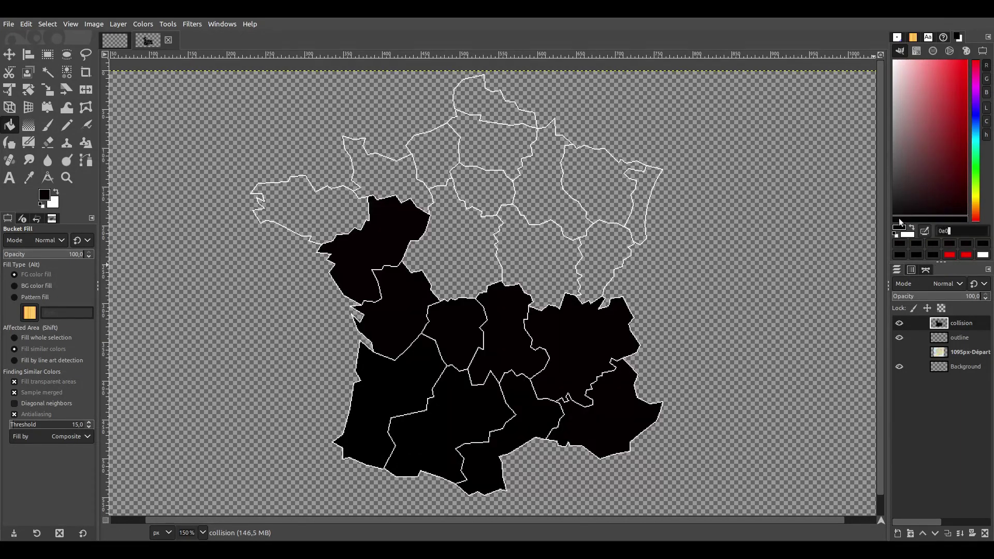
text(000)
click(445, 253)
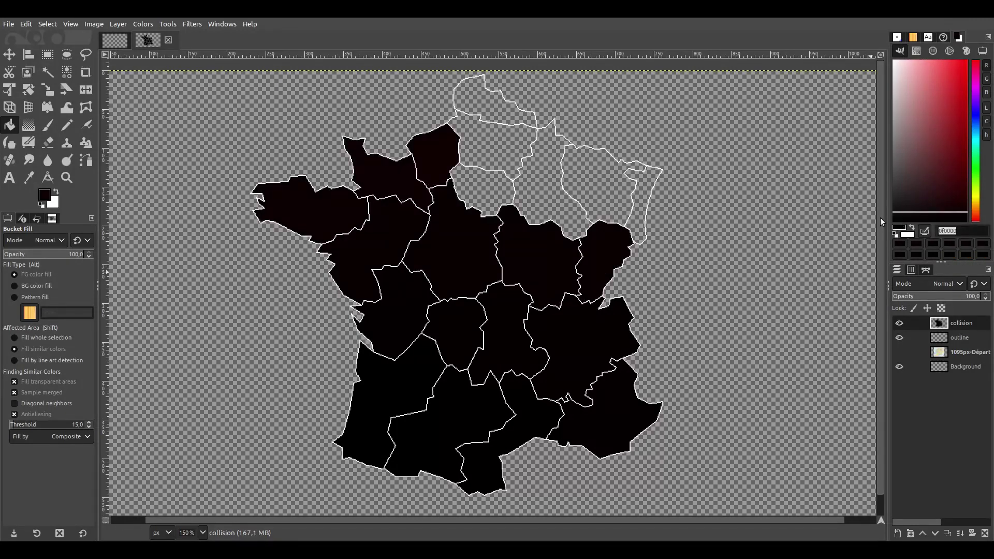
text(100000)
click(486, 184)
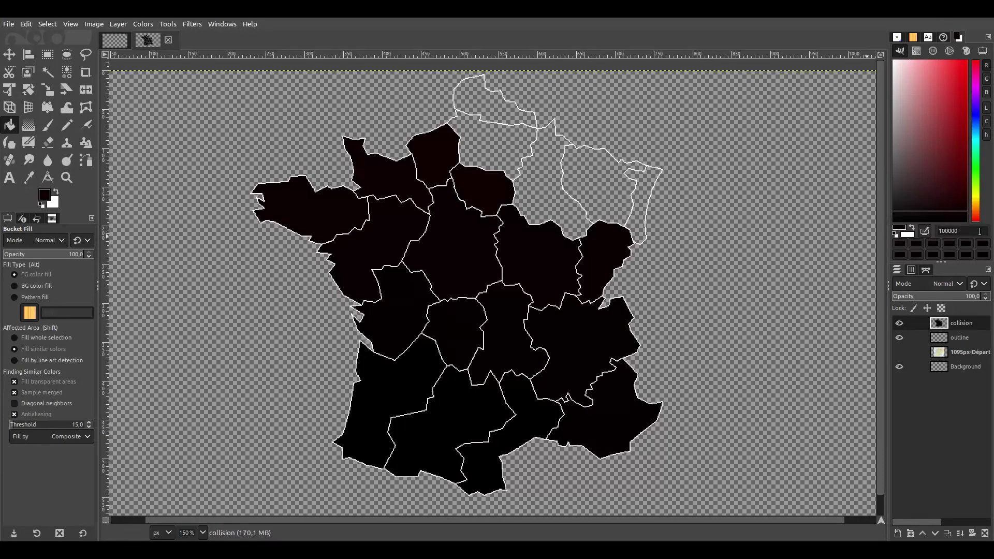
triple_click(963, 231)
text(150000)
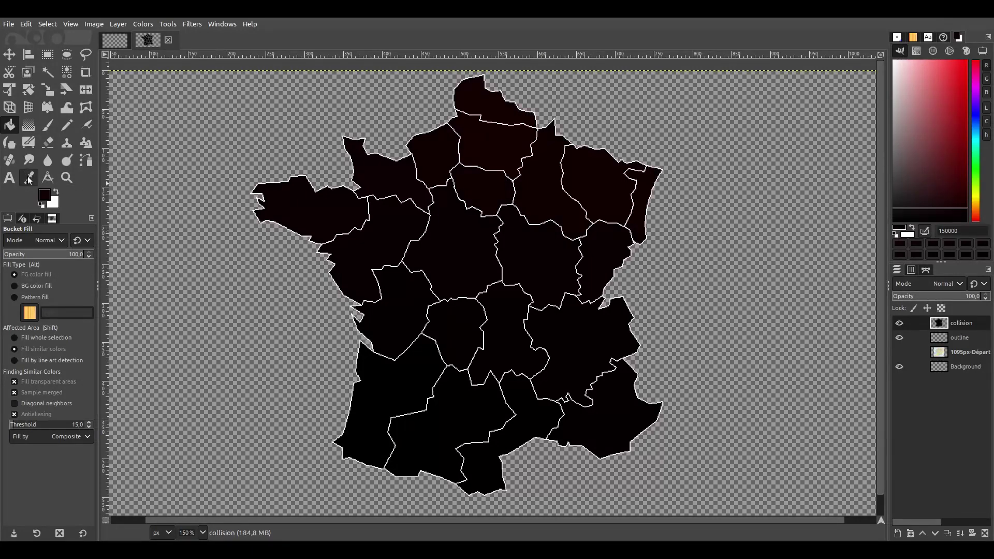
Check the fill colours of Picardie, Alsace and Champagne-Ardenne with the Color Picker.
click(29, 179)
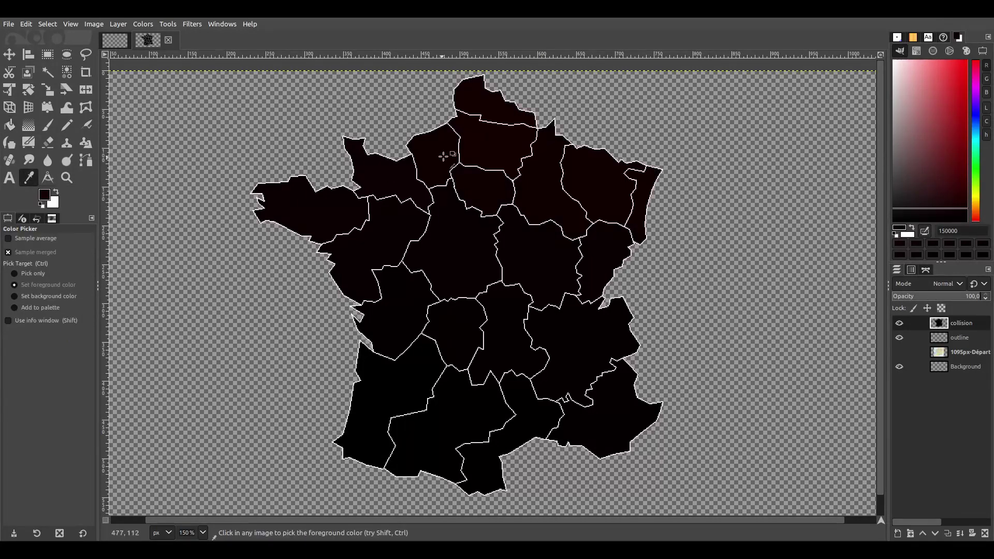
click(490, 143)
click(642, 180)
click(538, 177)
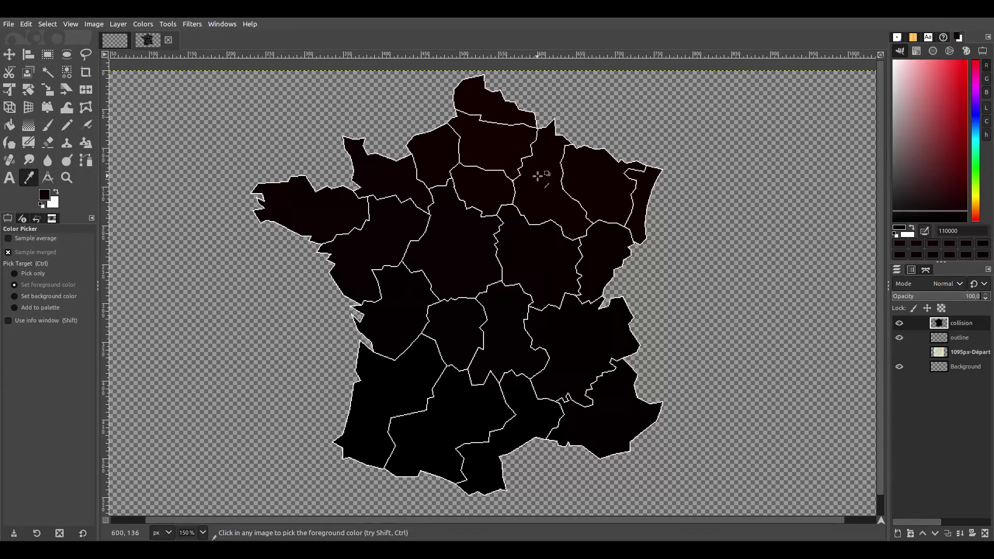
Compare the outline and collision layers at 300 % by temporarily hiding each of them.
key(shift+o)
ctrl+scroll(502, 160, down, 1)
ctrl+scroll(469, 273, up, 3)
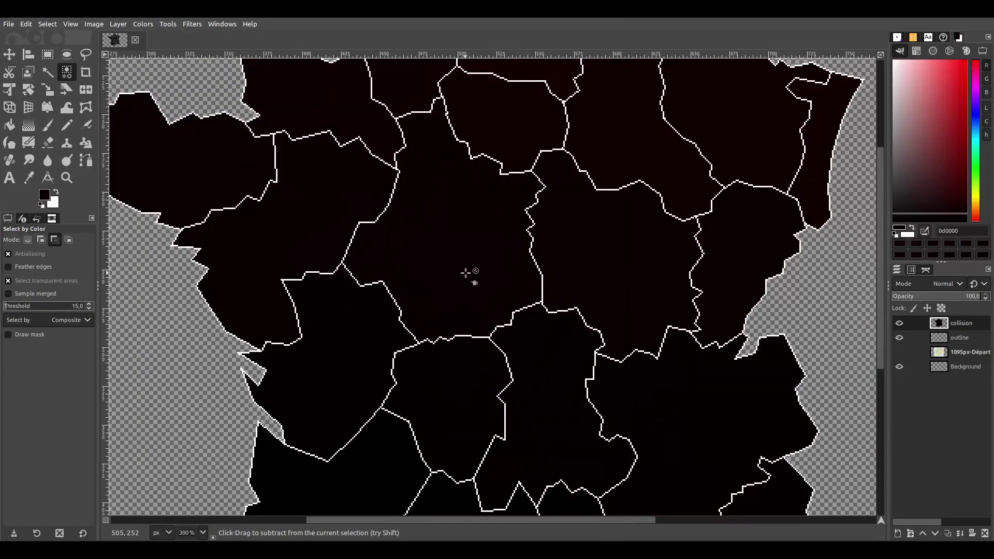
click(896, 340)
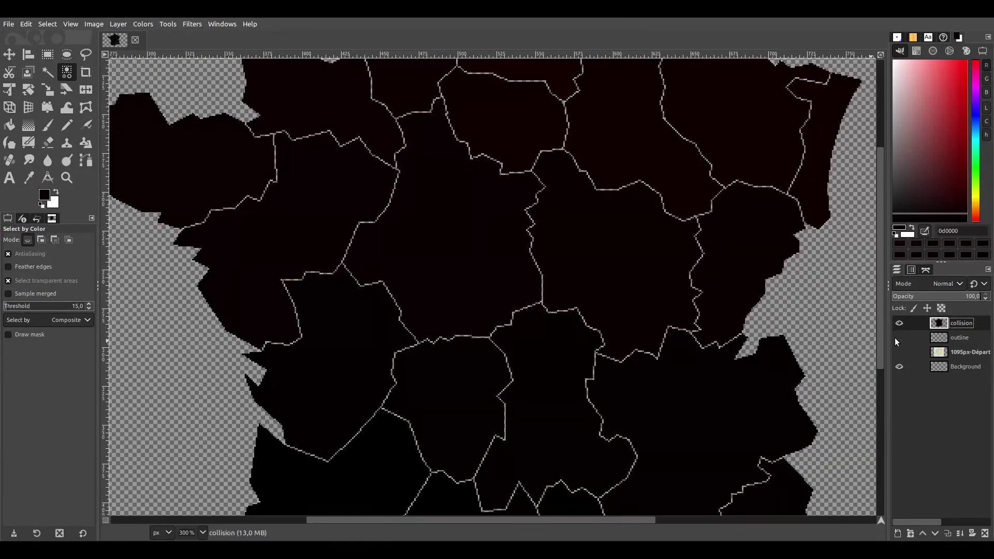
click(896, 337)
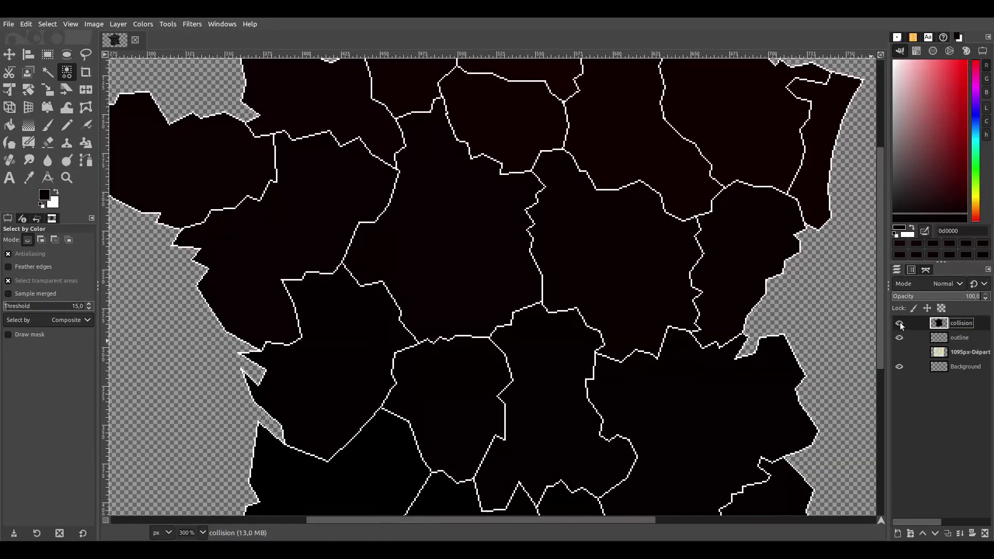
click(900, 323)
click(900, 323)
Crop the image to its content so the canvas fits tightly around the map of France.
ctrl+scroll(693, 283, down, 3)
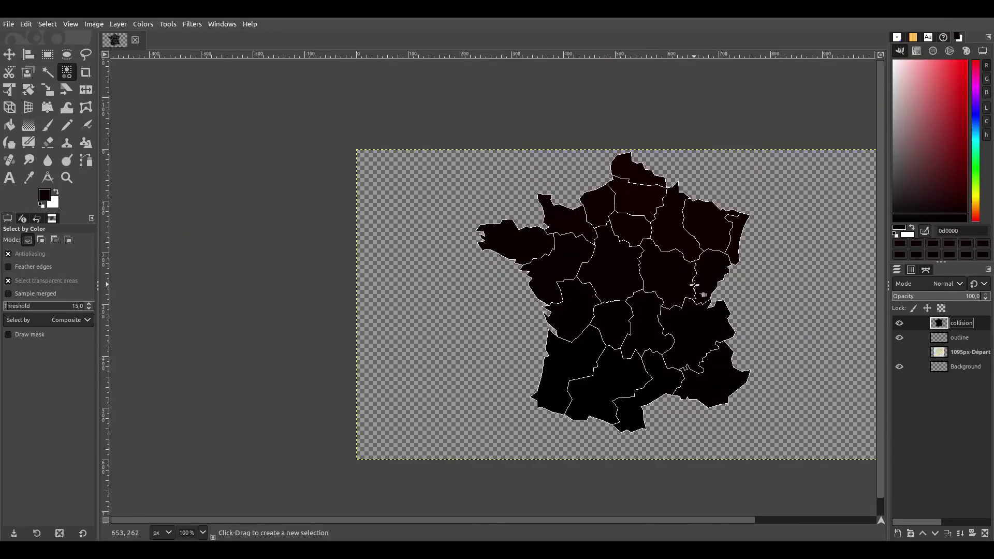
middle_drag(861, 395, 751, 380)
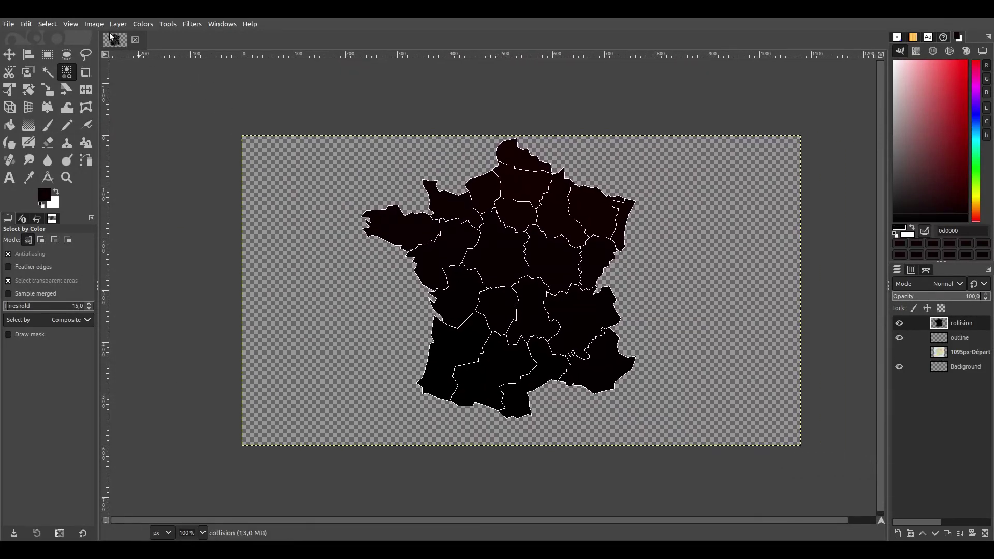
click(94, 24)
click(120, 193)
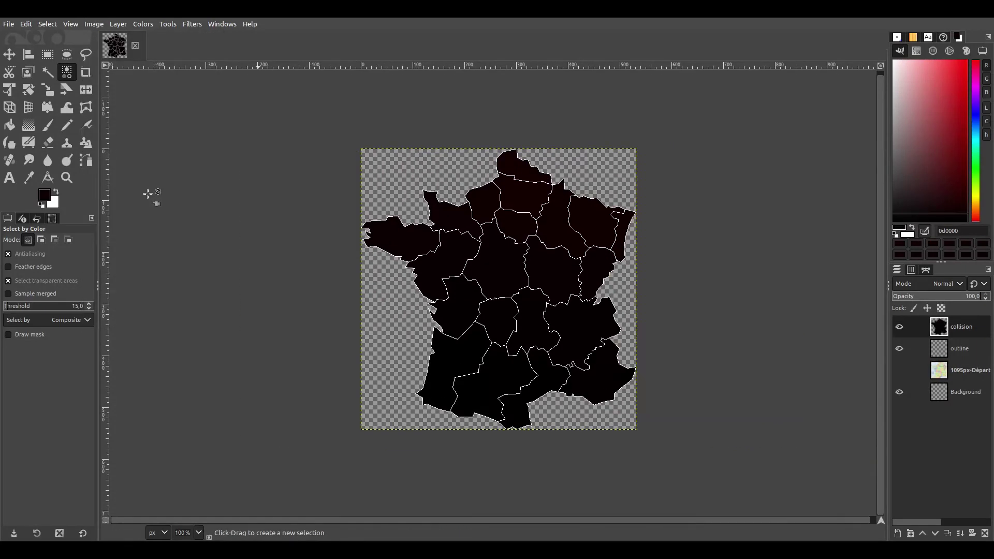
Examine the cropped map up close where the northern, eastern, southern and western coasts and borders meet the canvas edges.
ctrl+scroll(522, 141, up, 7)
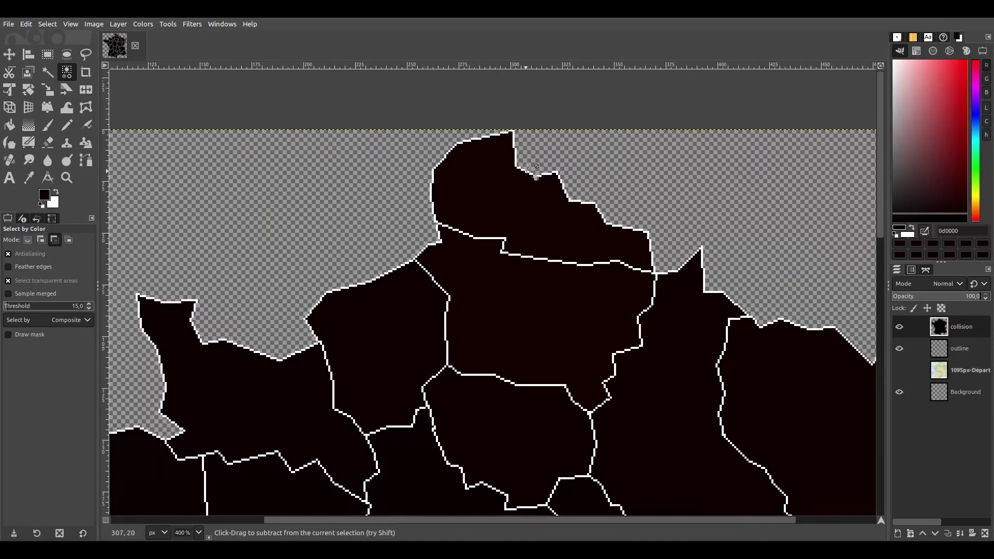
ctrl+scroll(506, 201, down, 5)
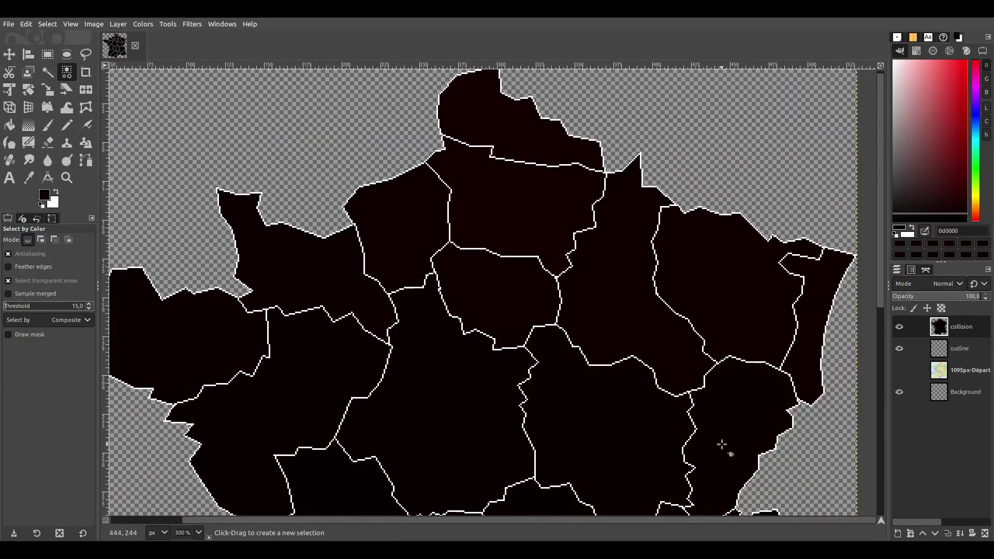
ctrl+scroll(561, 271, up, 1)
ctrl+scroll(699, 124, up, 5)
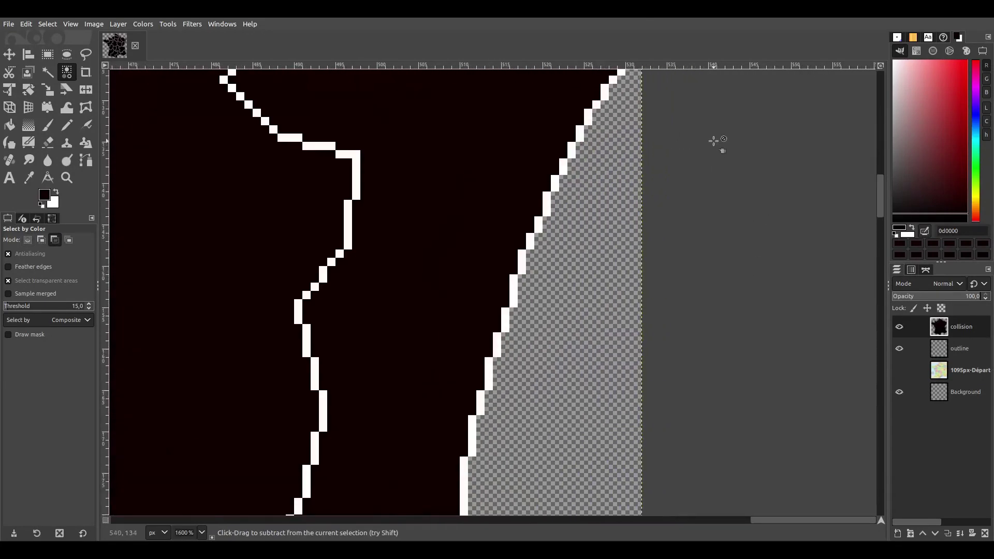
ctrl+scroll(693, 254, down, 1)
ctrl+scroll(692, 254, down, 3)
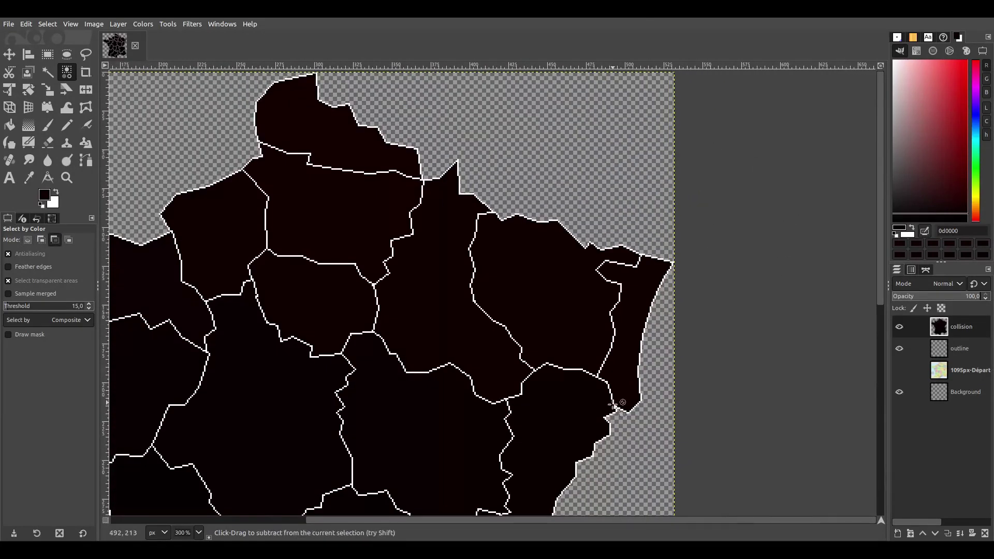
ctrl+scroll(694, 242, up, 1)
ctrl+scroll(632, 313, down, 2)
scroll(632, 290, down, 3)
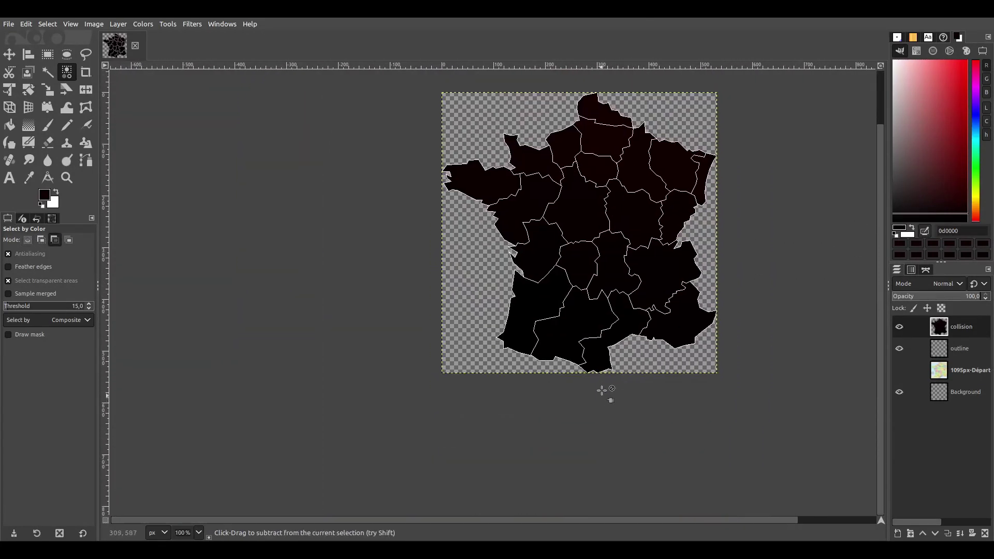
ctrl+scroll(604, 373, up, 4)
ctrl+scroll(599, 343, down, 3)
scroll(518, 233, up, 3)
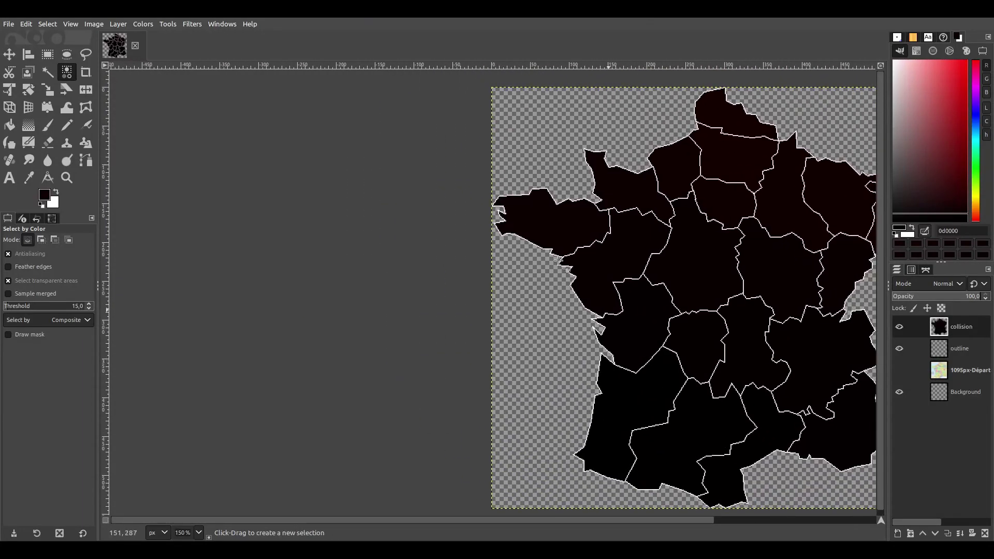
ctrl+scroll(507, 217, up, 4)
ctrl+scroll(506, 213, down, 4)
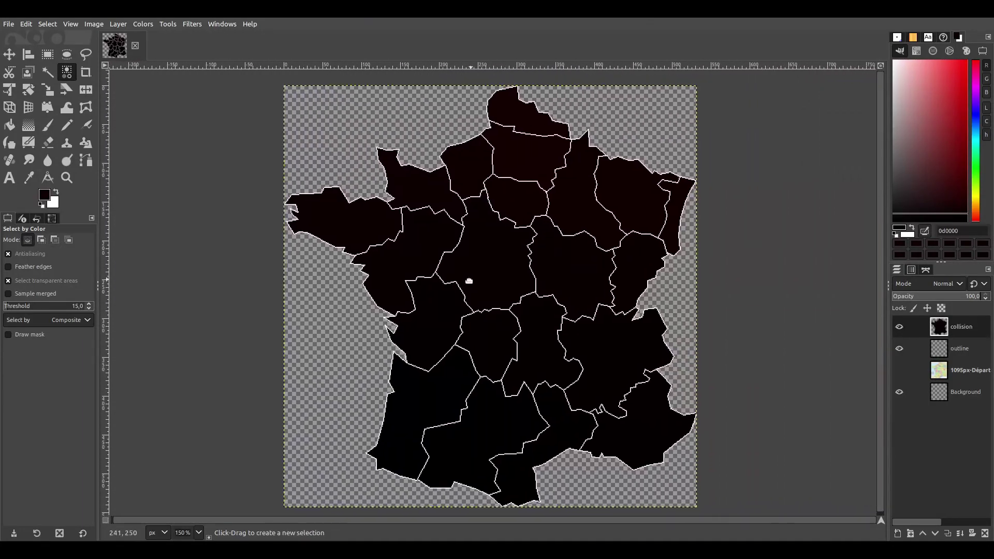
Sample the fill colours of the Aquitaine and Midi-Pyrénées regions with the Color Picker.
click(30, 178)
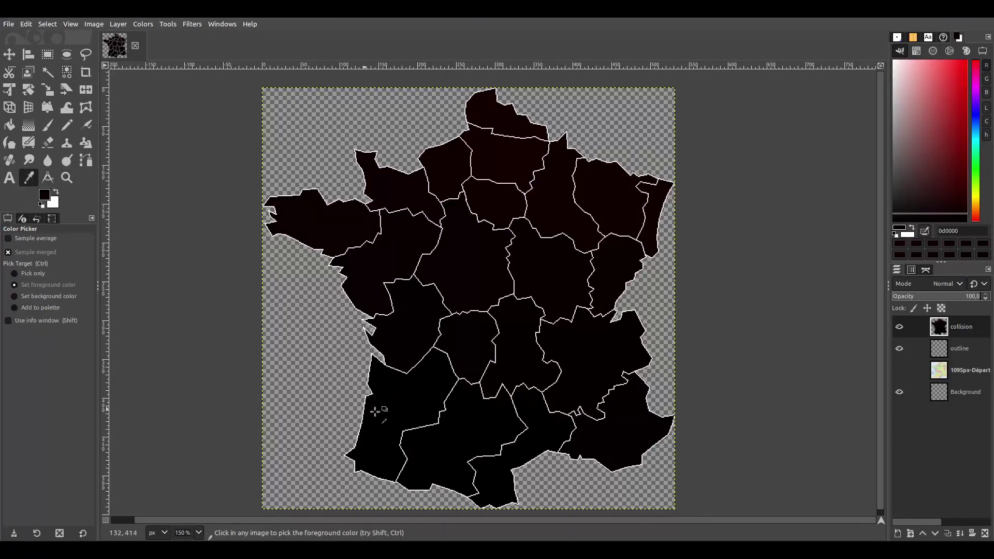
click(392, 397)
click(467, 421)
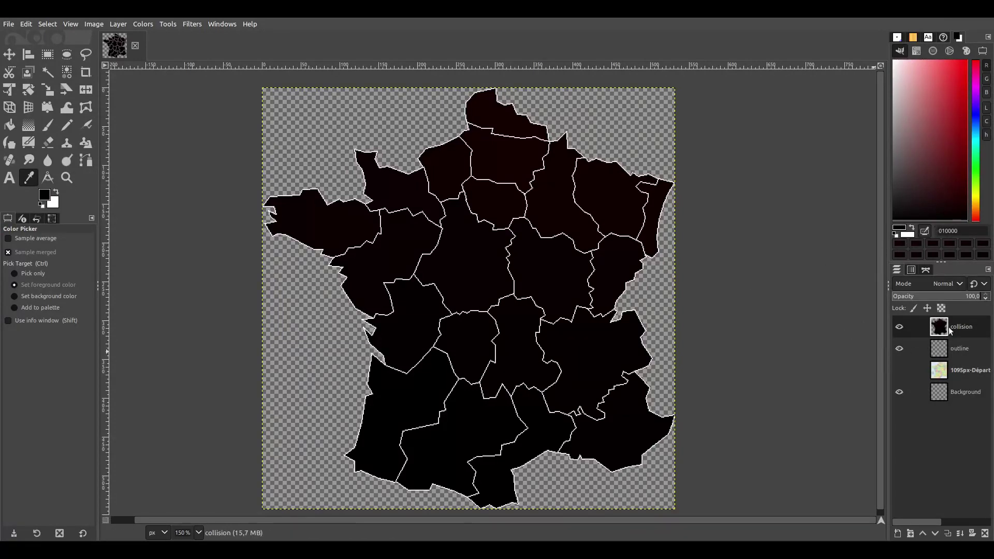
Create a layer group named 01 and add a transparent 532 × 543 px layer inside it.
click(910, 535)
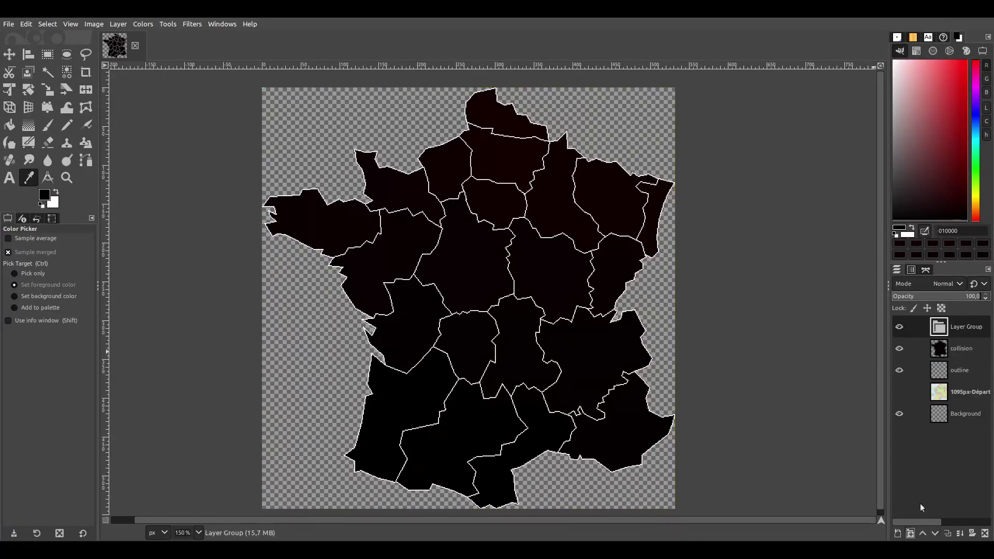
double_click(958, 326)
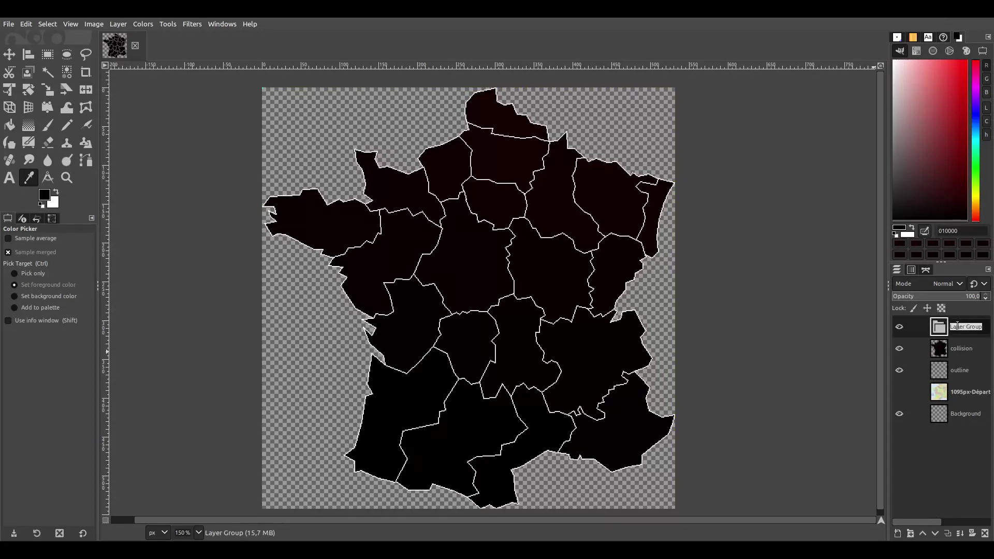
text(01)
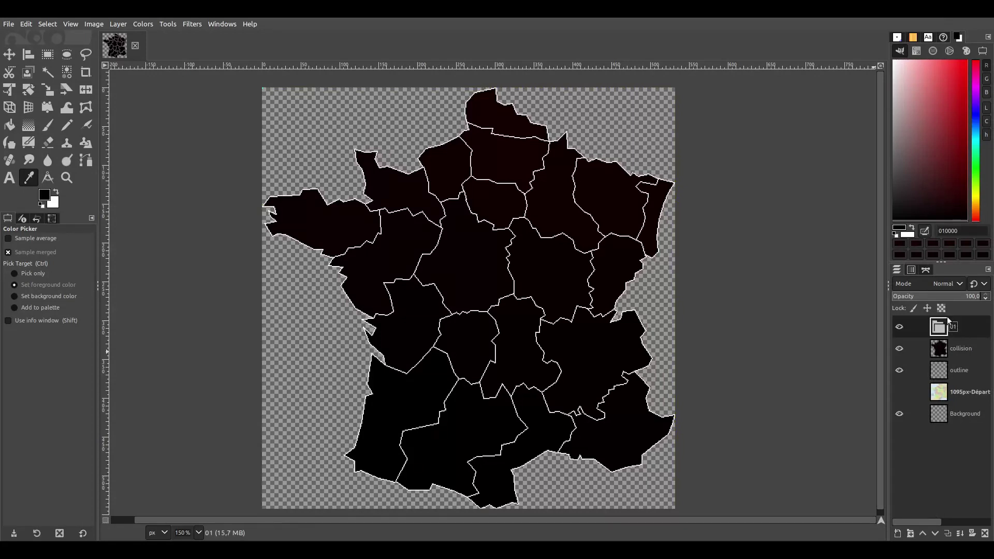
click(898, 533)
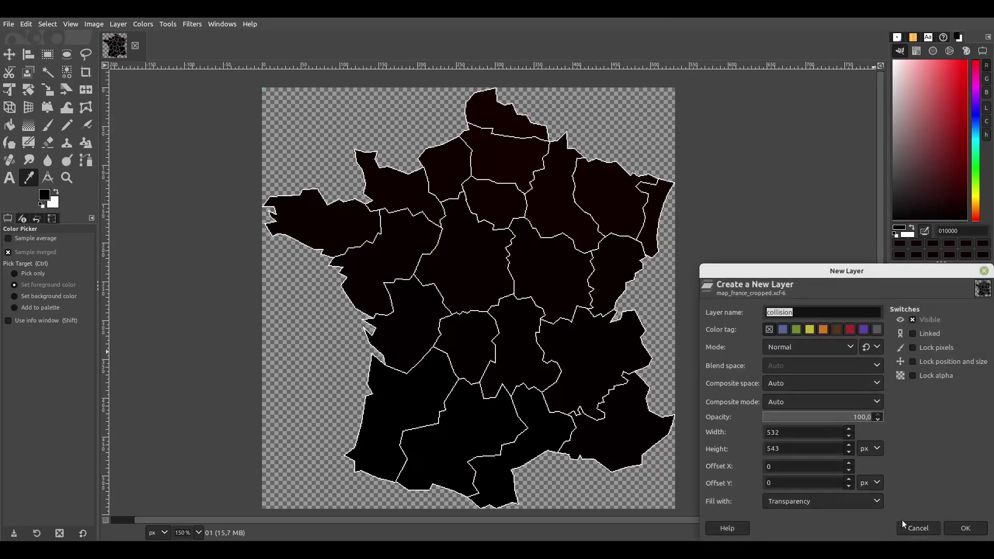
click(964, 529)
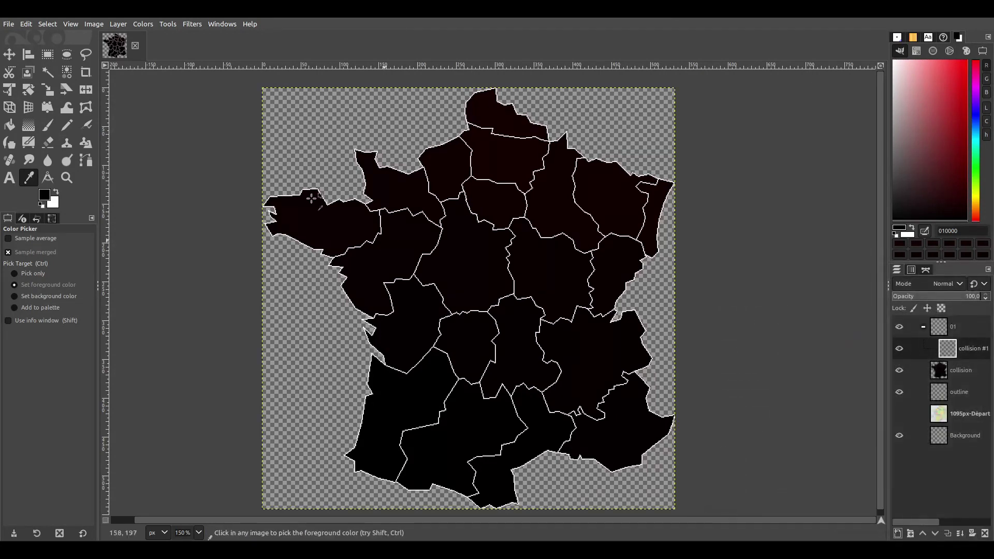
Fill the Aquitaine region with bright green 0ef823 on the new layer in group 01.
click(9, 125)
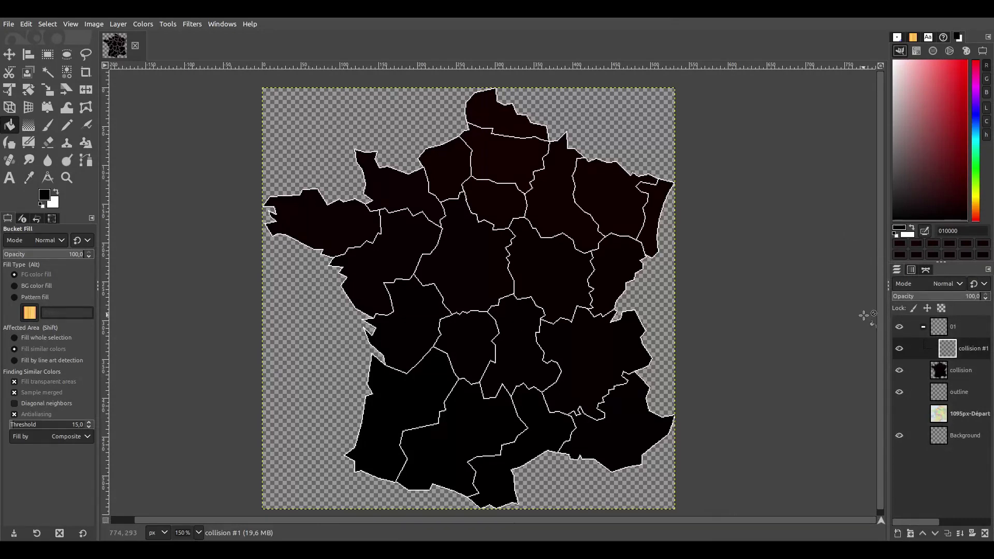
click(975, 165)
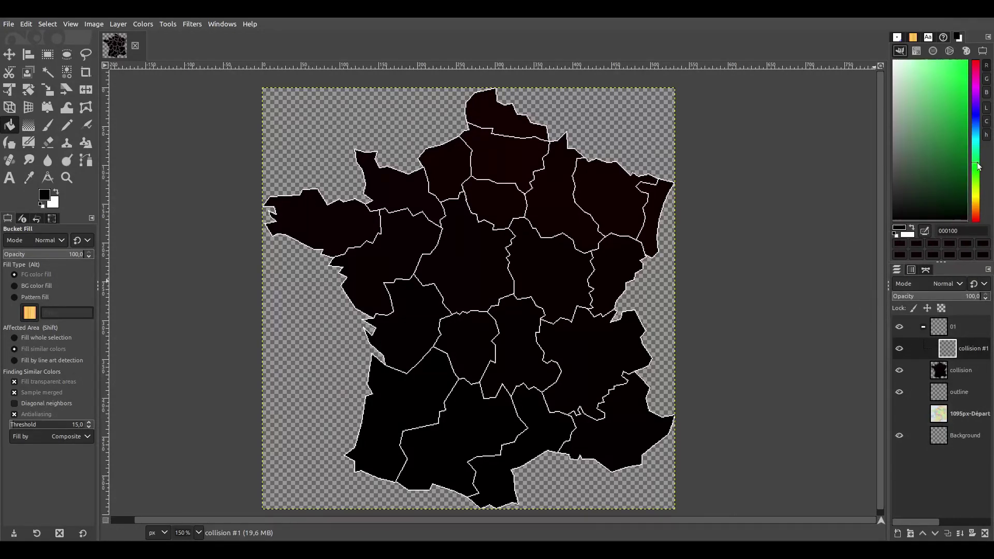
drag(957, 134, 965, 62)
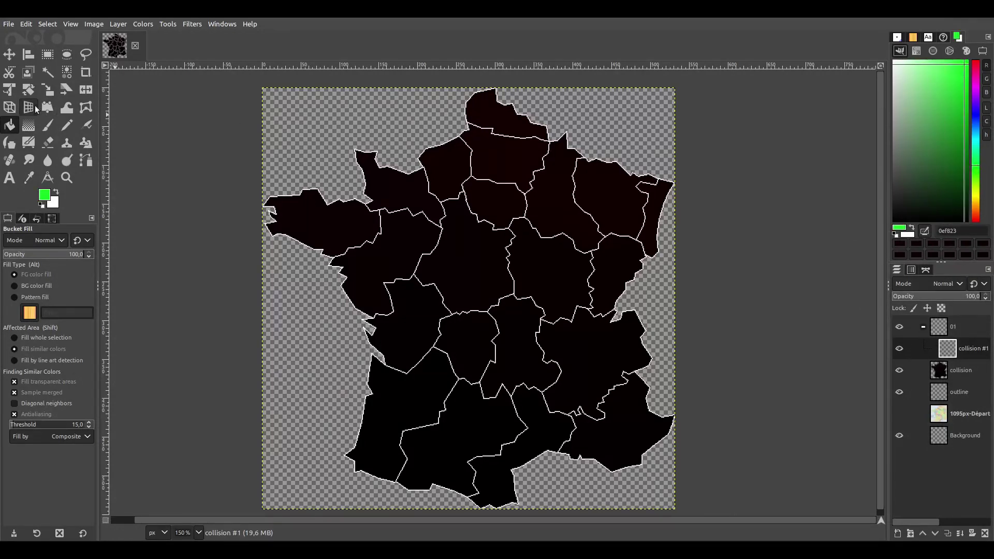
click(412, 403)
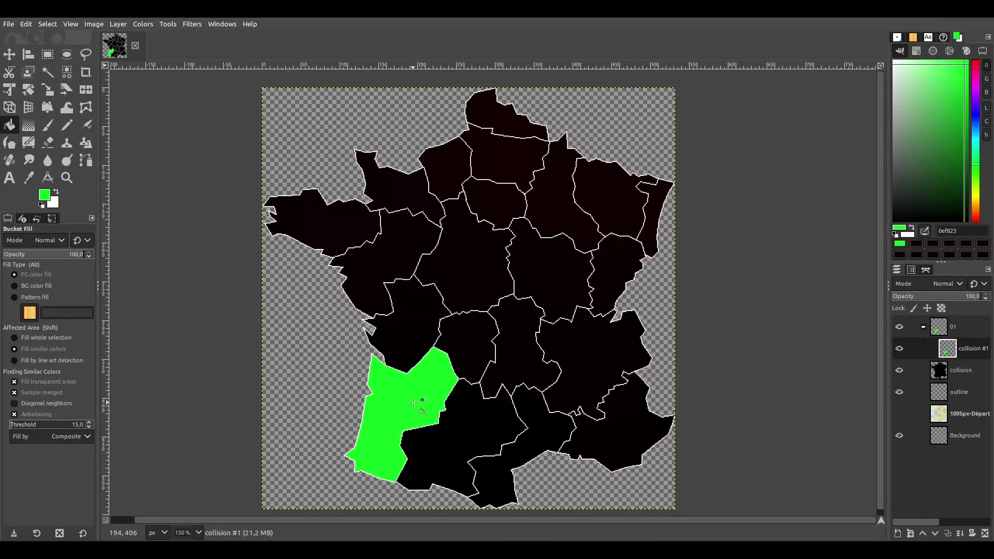
Add another layer to group 01 and place a white Sans-serif text label "Aquitaine" at 16 px over the green region.
shift+click(897, 534)
key(t)
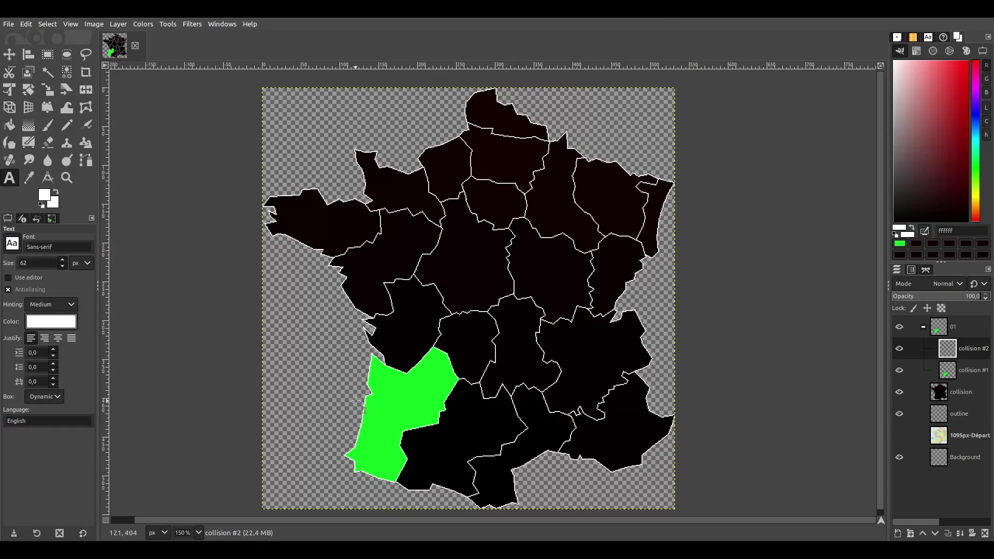
click(383, 403)
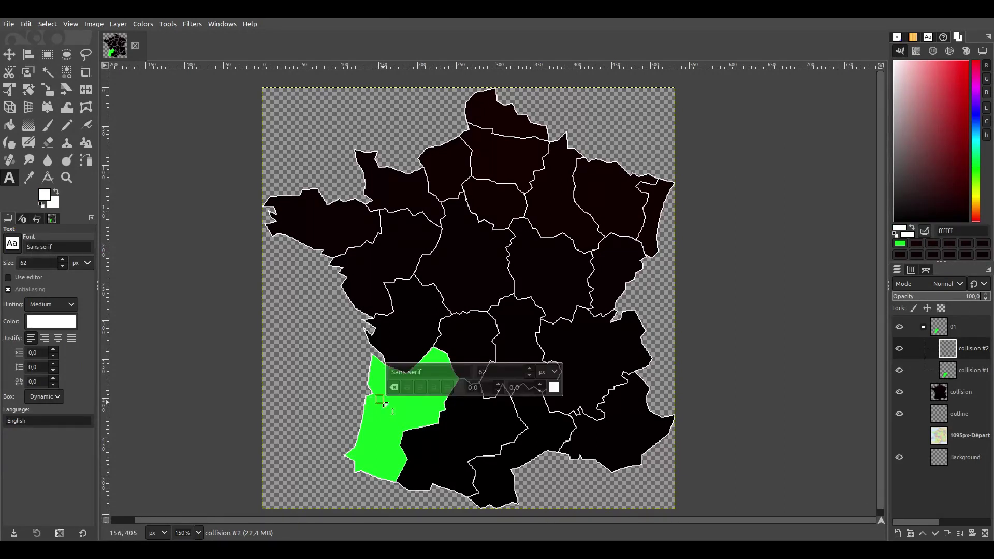
text(Aquitaine)
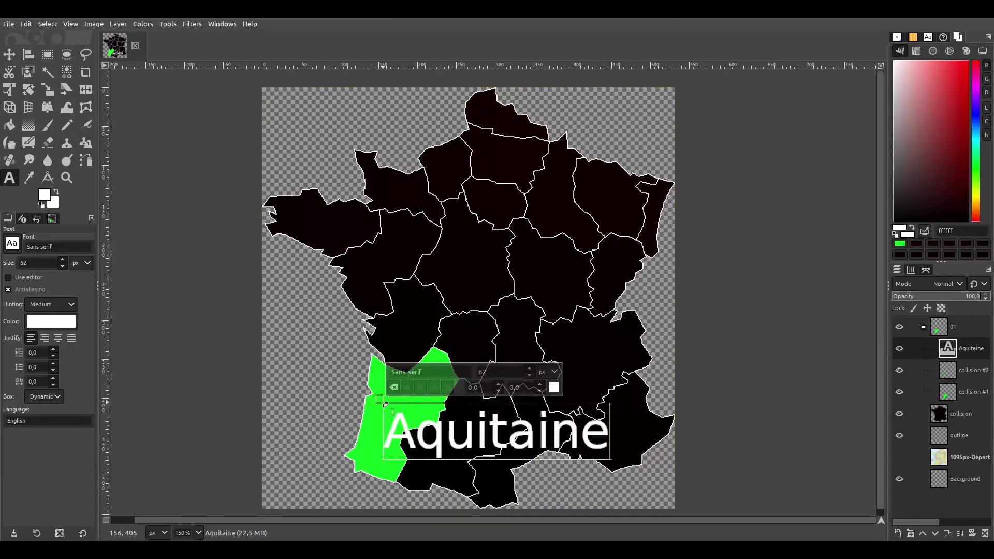
double_click(498, 373)
text(16)
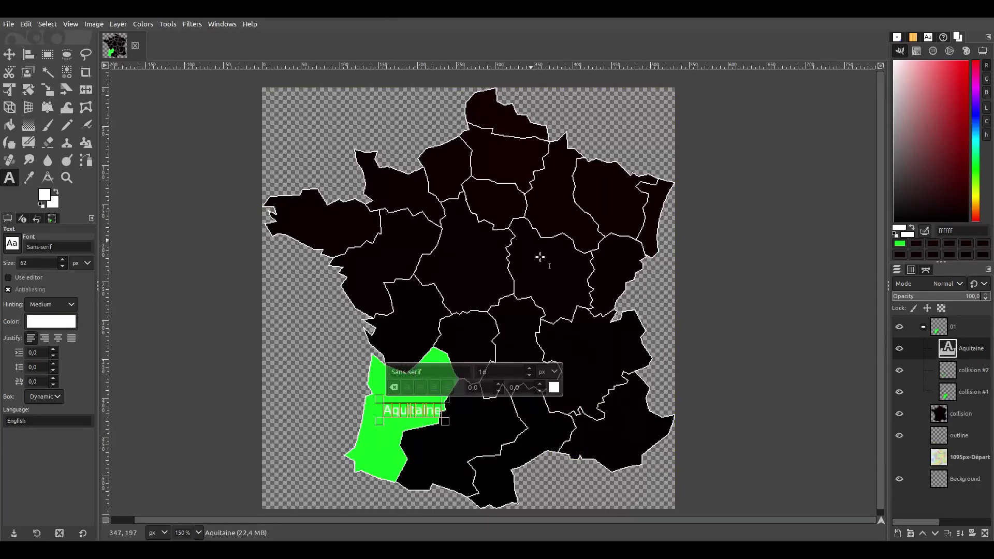
Move only the Aquitaine text layer slightly up so the label sits in the upper part of the green region.
click(9, 54)
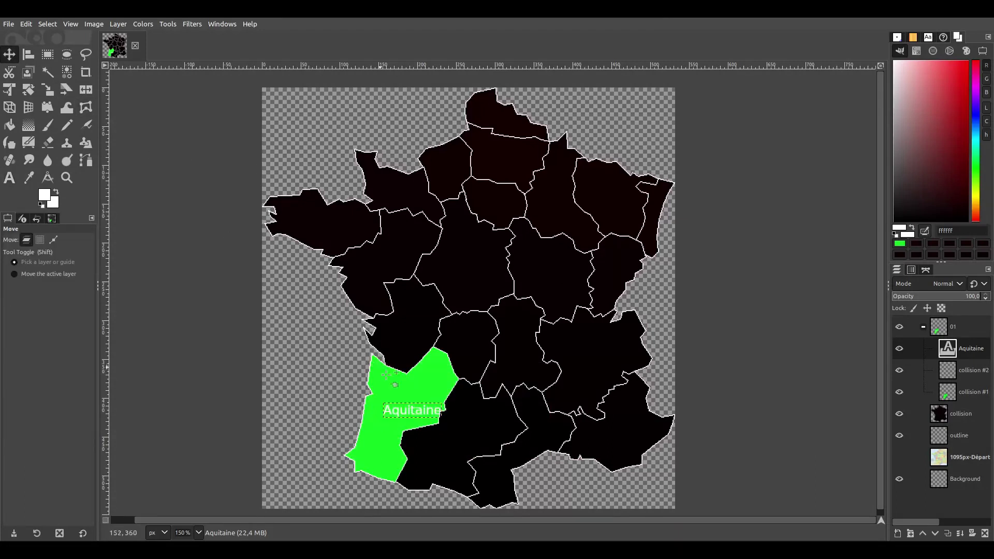
drag(415, 409, 371, 399)
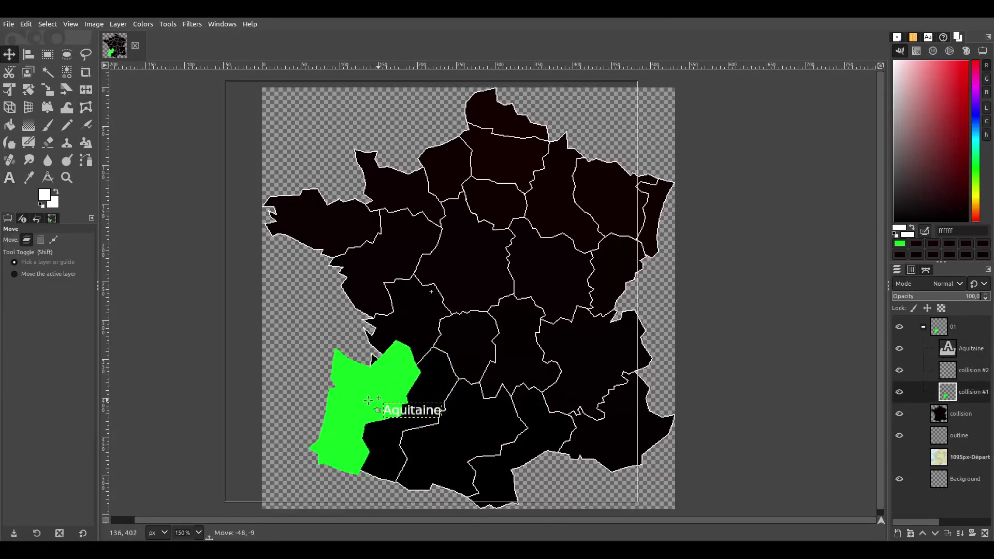
key(ctrl+z)
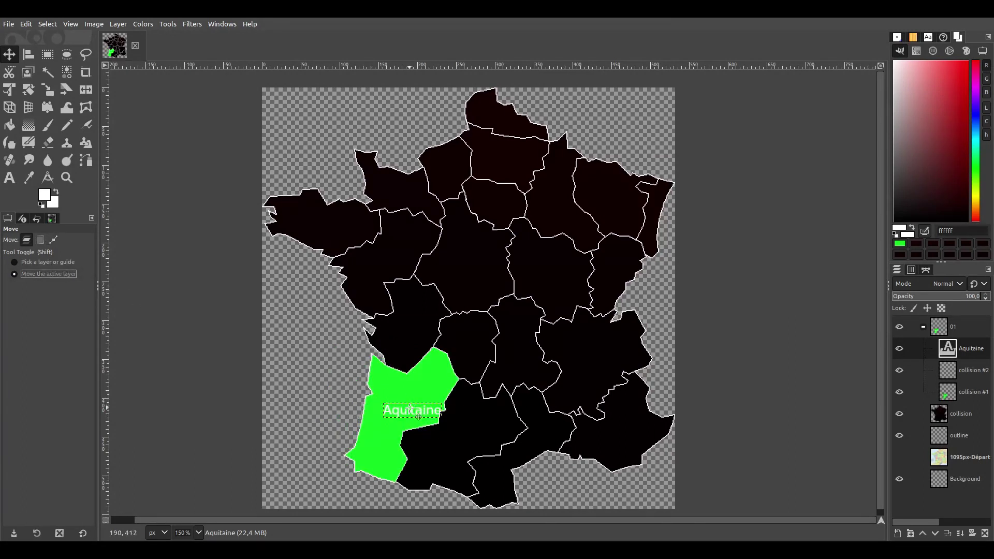
drag(420, 415, 416, 396)
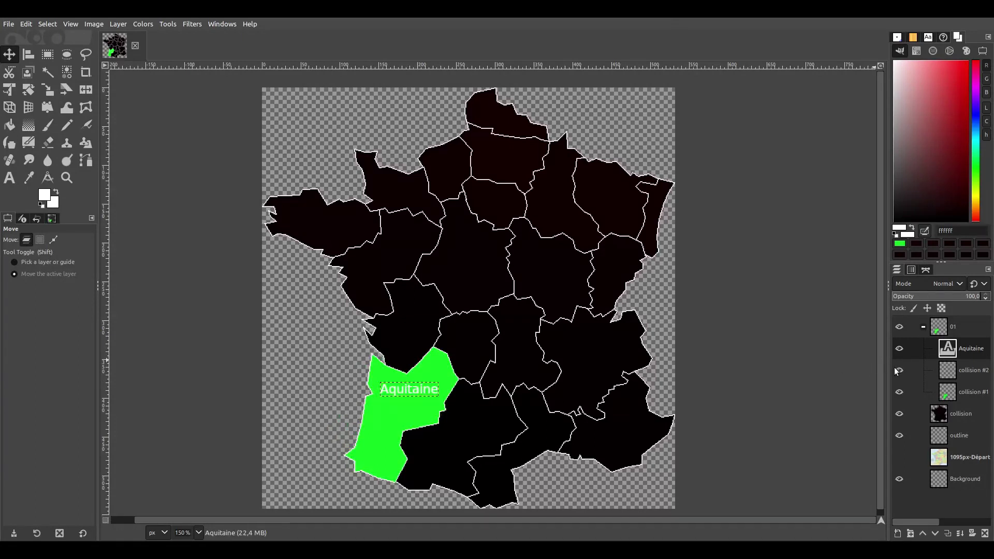
Draw a small black smiley face with the Pencil below the Aquitaine label on the empty layer of group 01.
click(971, 371)
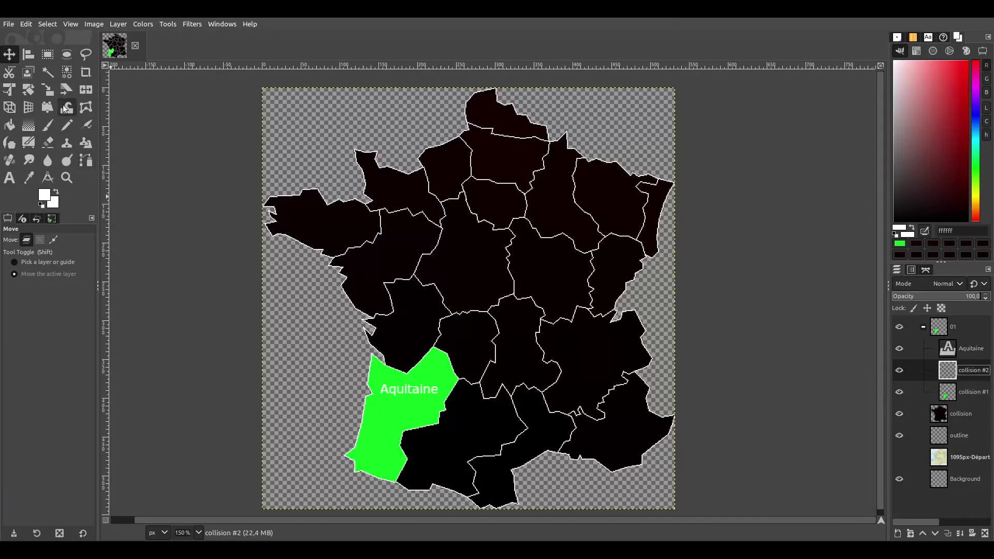
click(67, 125)
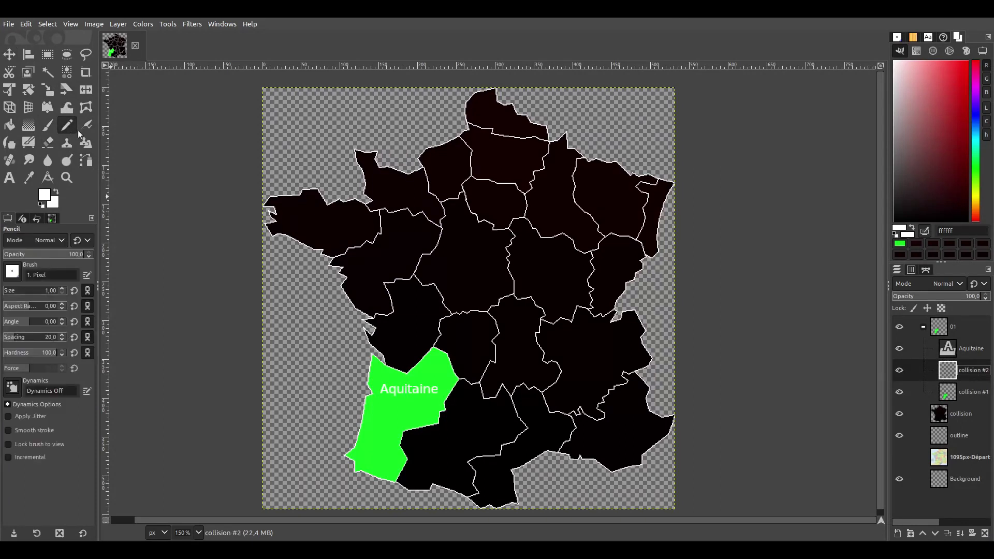
key(d)
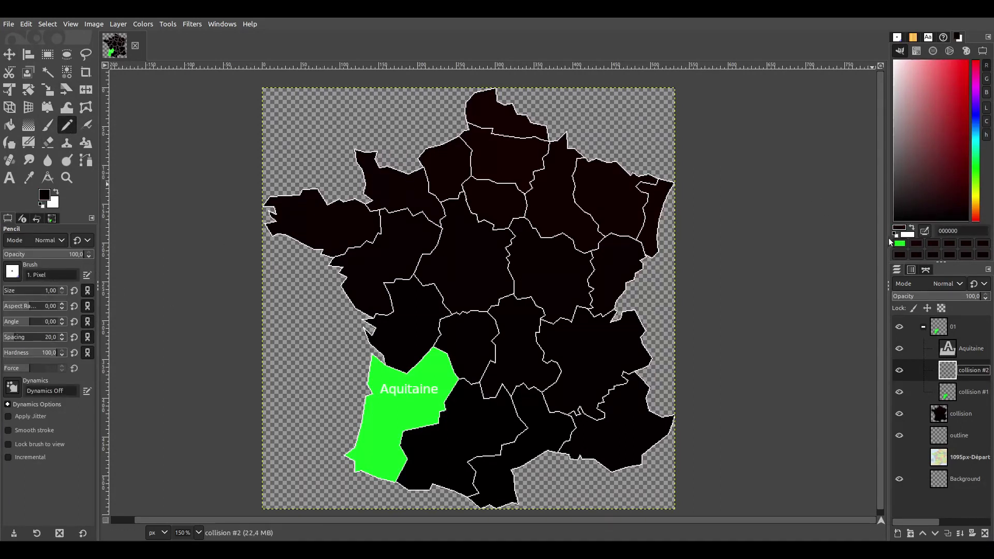
drag(382, 405, 397, 423)
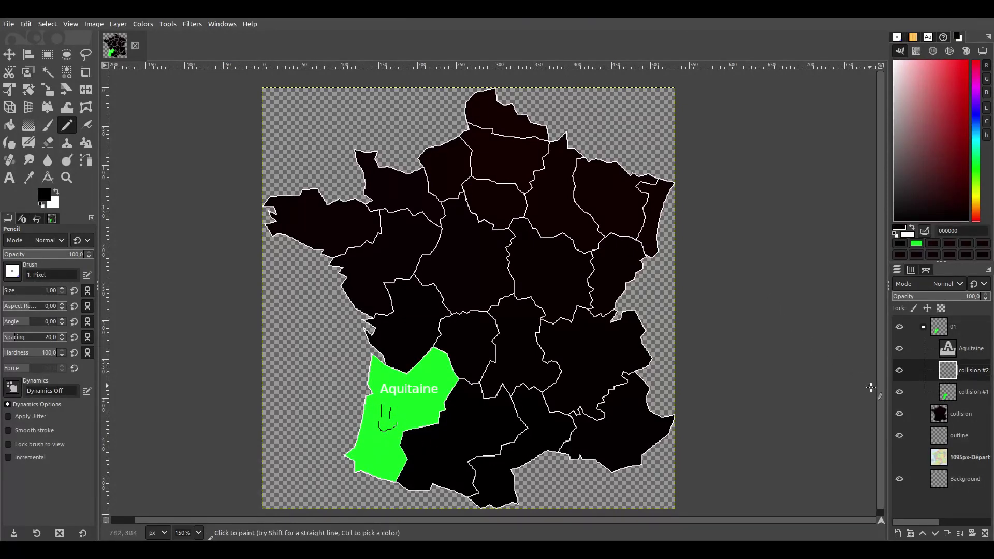
Show only the collision layer and start exporting it as collision_map.png.
shift+click(900, 415)
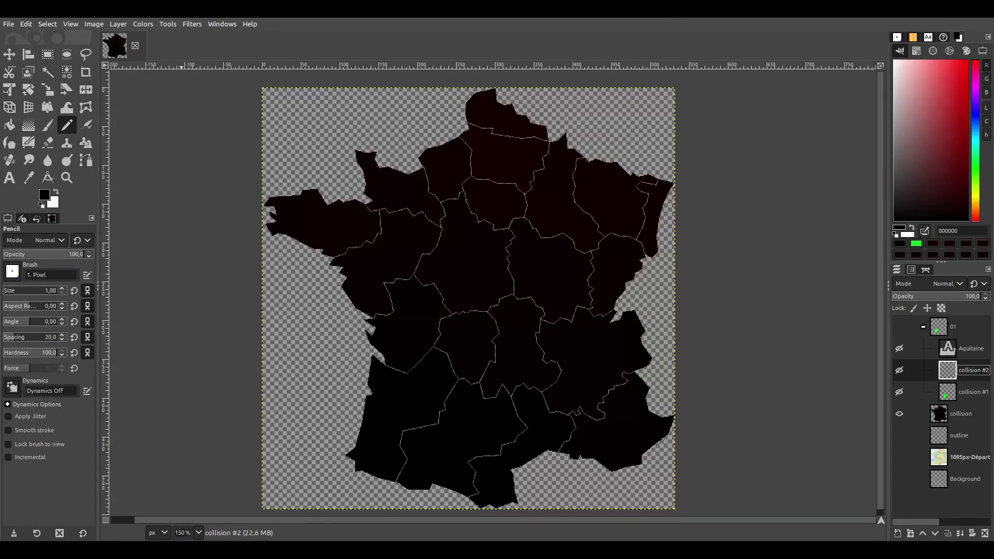
click(8, 25)
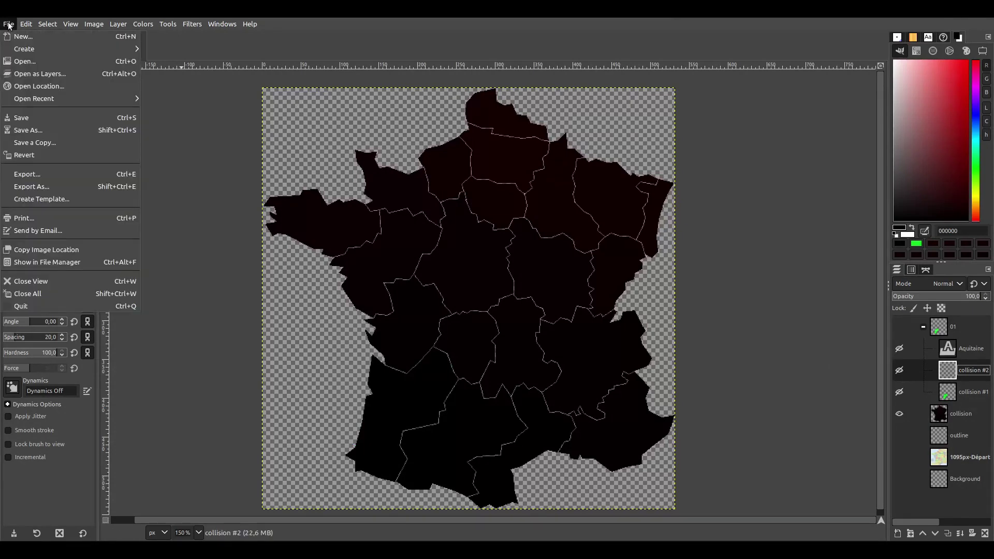
click(64, 186)
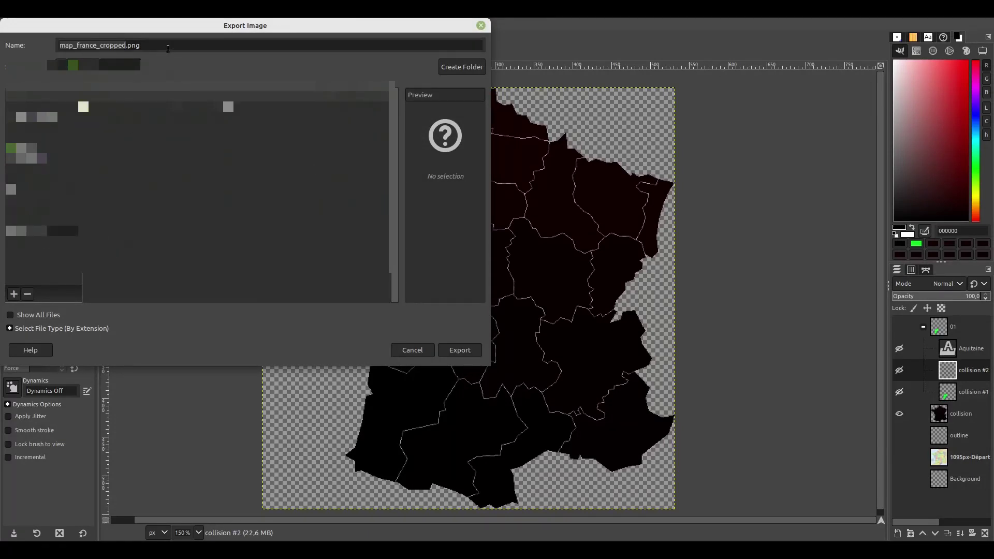
triple_click(190, 43)
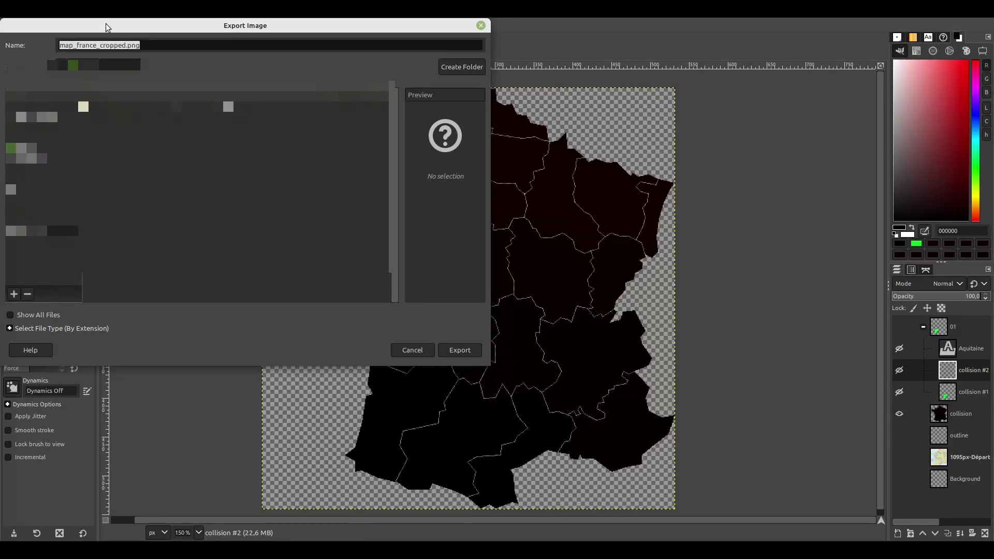
text(collision_map)
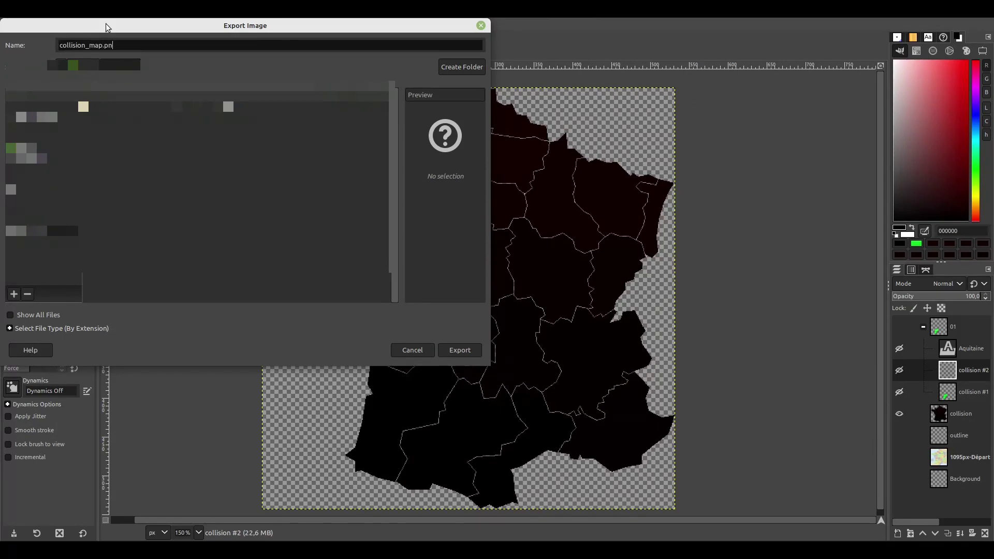
click(461, 351)
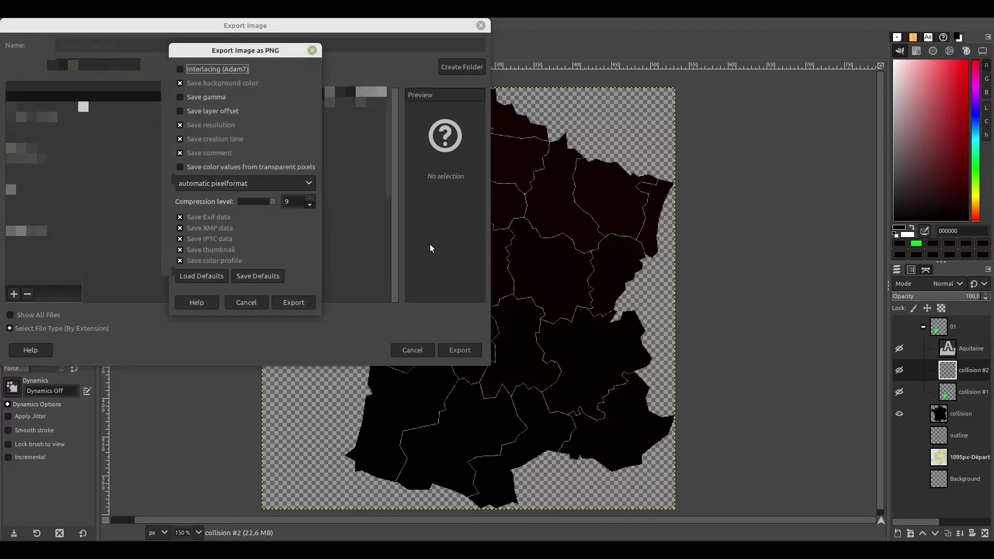
Turn off background colour, resolution, creation time, comment, Exif, XMP, IPTC, thumbnail and colour profile saving, and export the PNG.
click(218, 84)
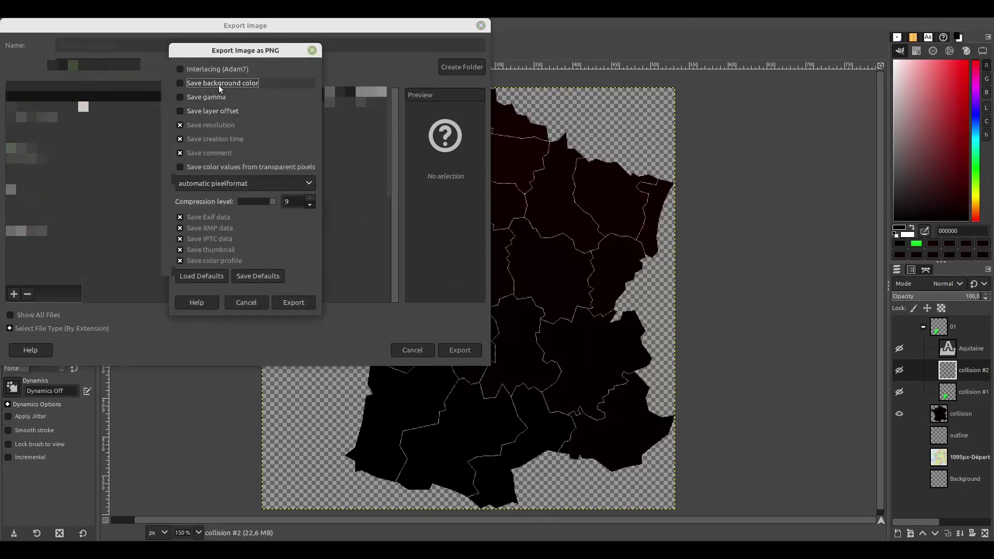
click(213, 125)
click(211, 140)
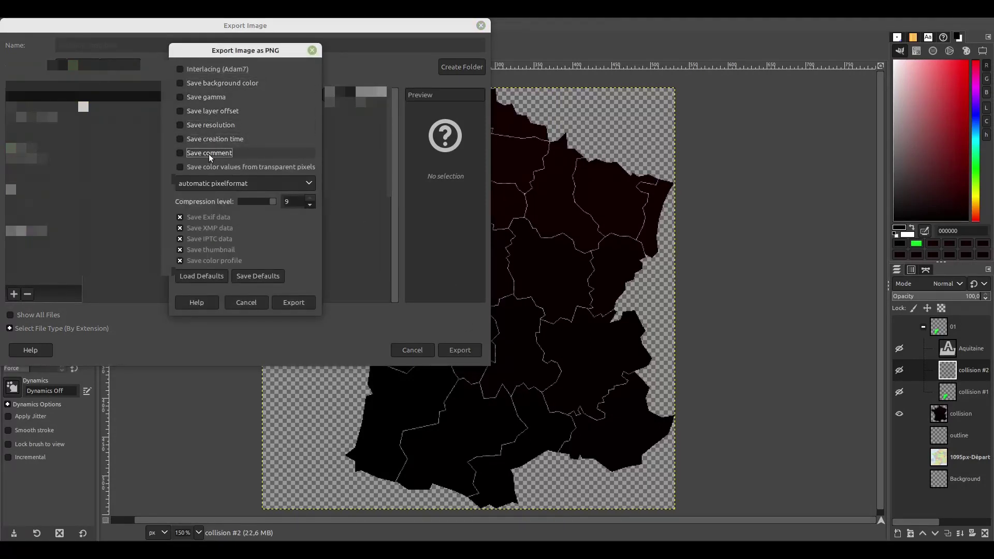
click(210, 218)
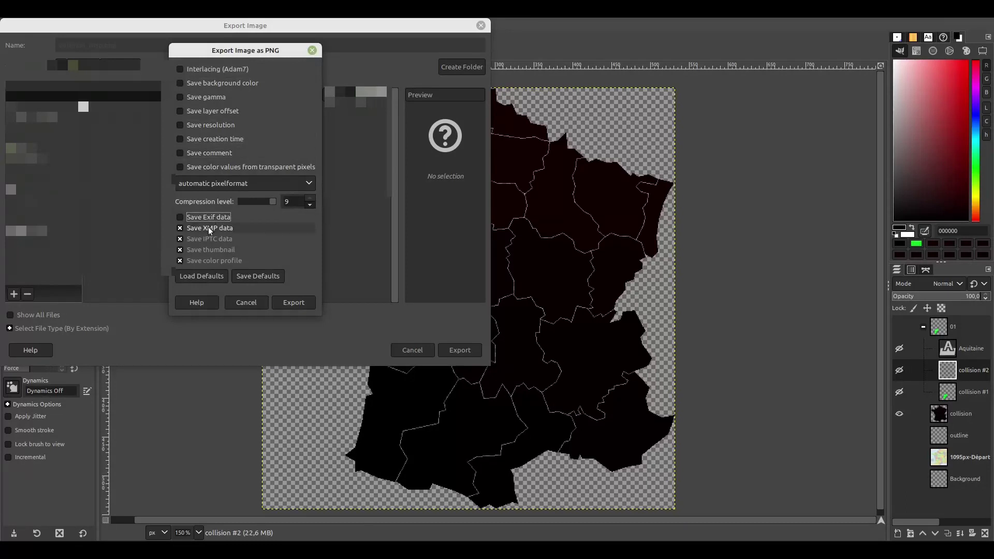
click(209, 228)
click(212, 239)
click(212, 250)
click(213, 260)
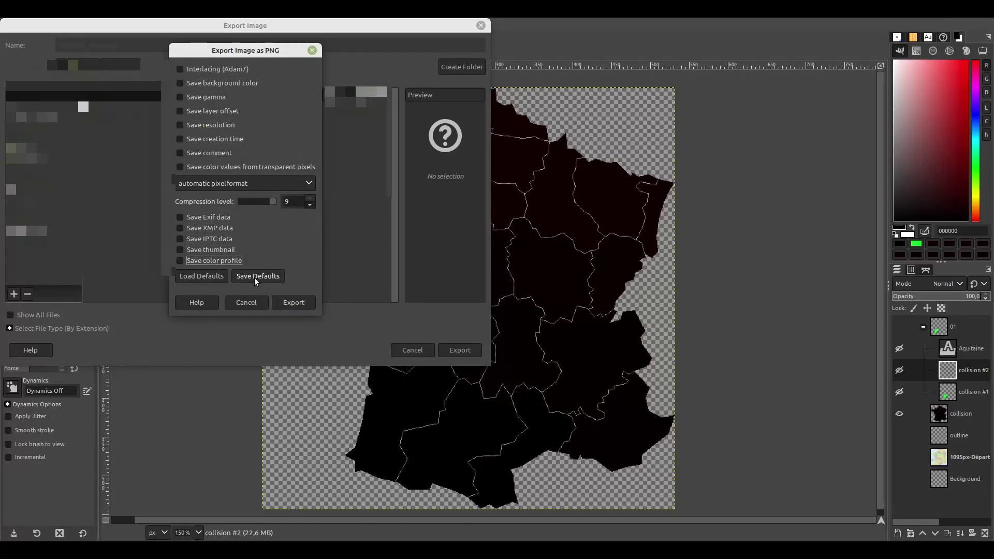
click(292, 304)
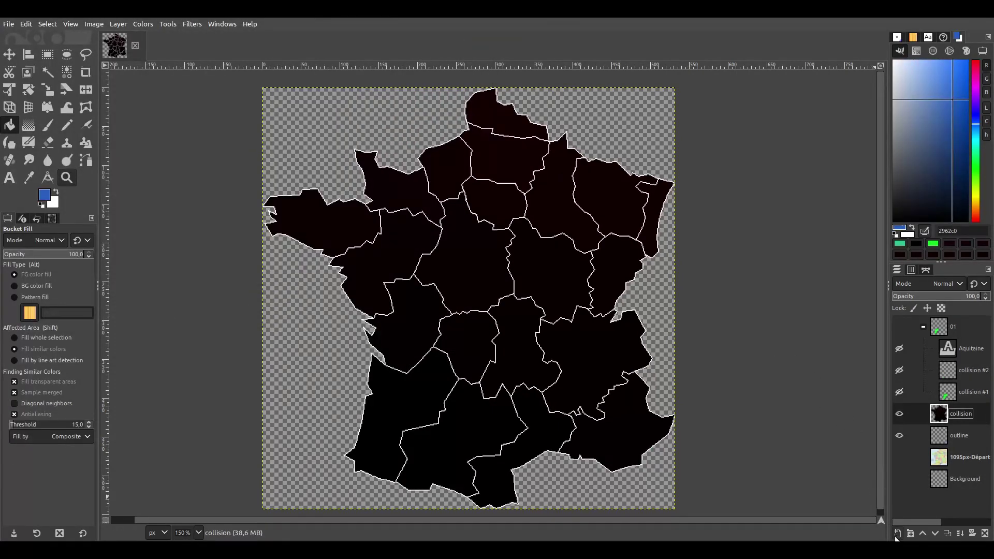
Create a transparent layer named base above the collision layer, and make the collision layer active.
click(897, 533)
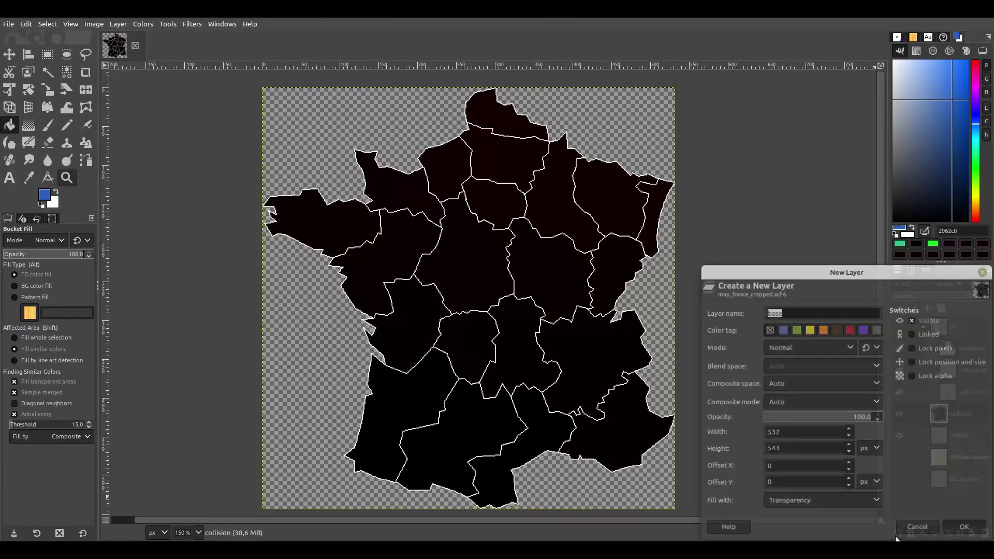
text(base)
key(Return)
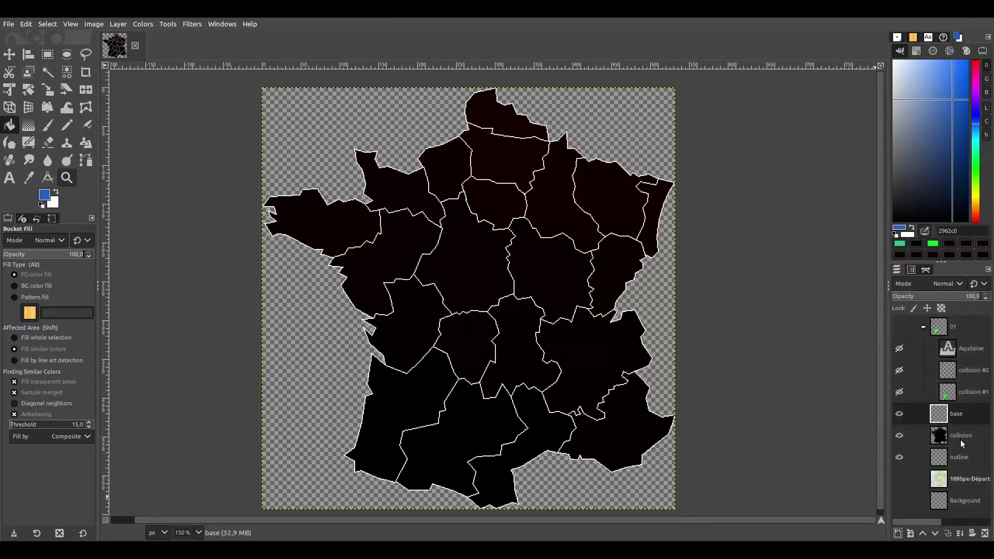
right_click(961, 440)
click(901, 401)
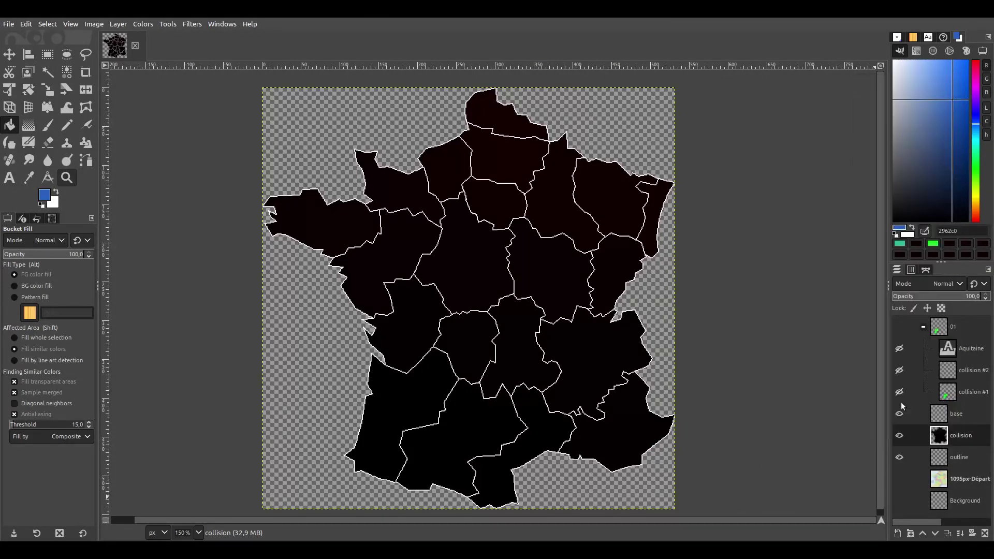
Fill the selected regions on the base layer with the blue foreground colour.
click(956, 419)
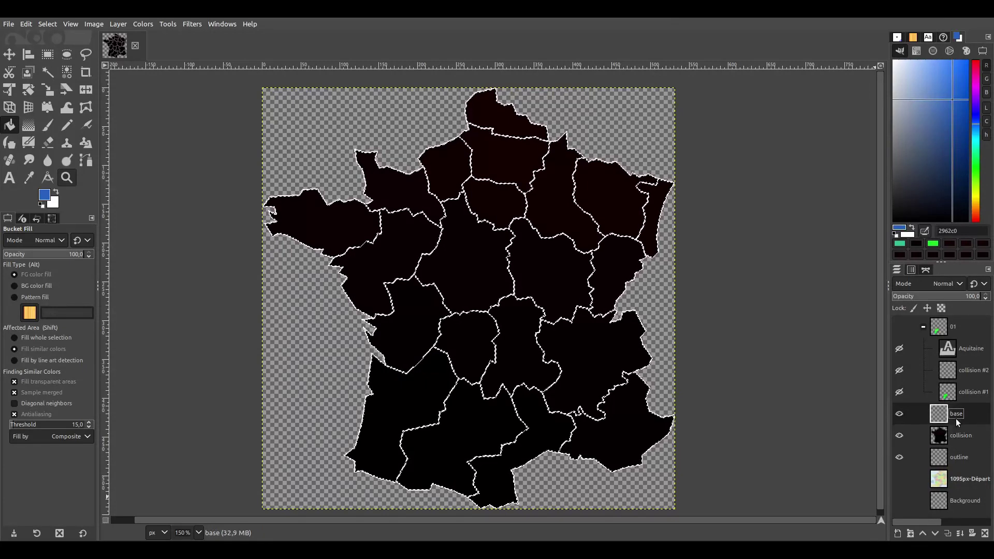
click(50, 24)
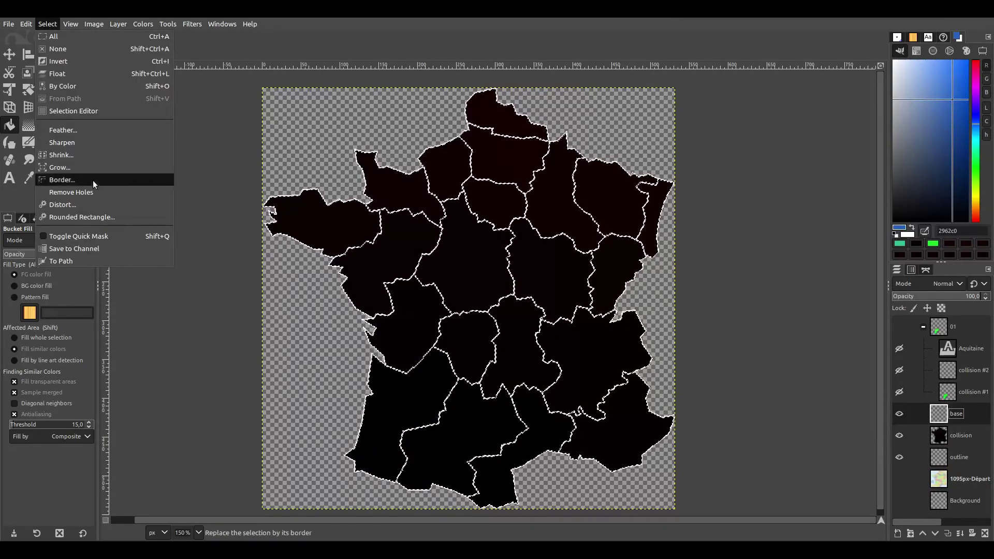
mouse_move(25, 23)
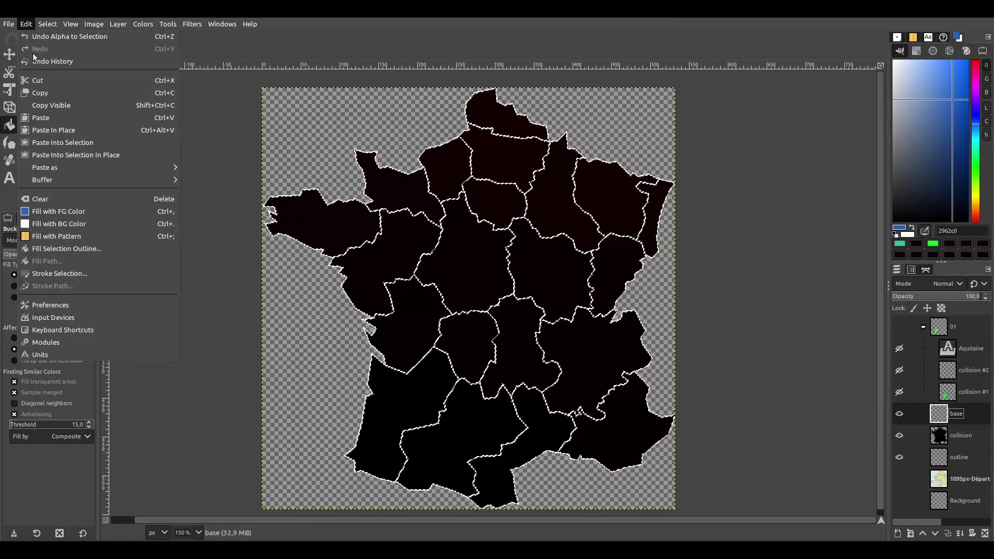
click(74, 210)
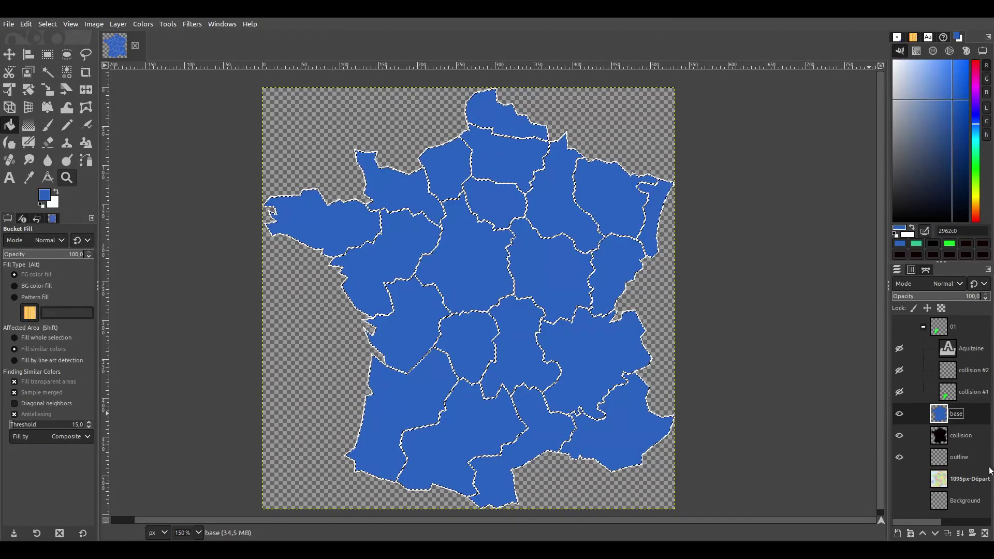
Select the outline layer's opaque pixels, fill them with the blue foreground colour on the base layer, and clear the selection.
click(962, 461)
right_click(962, 461)
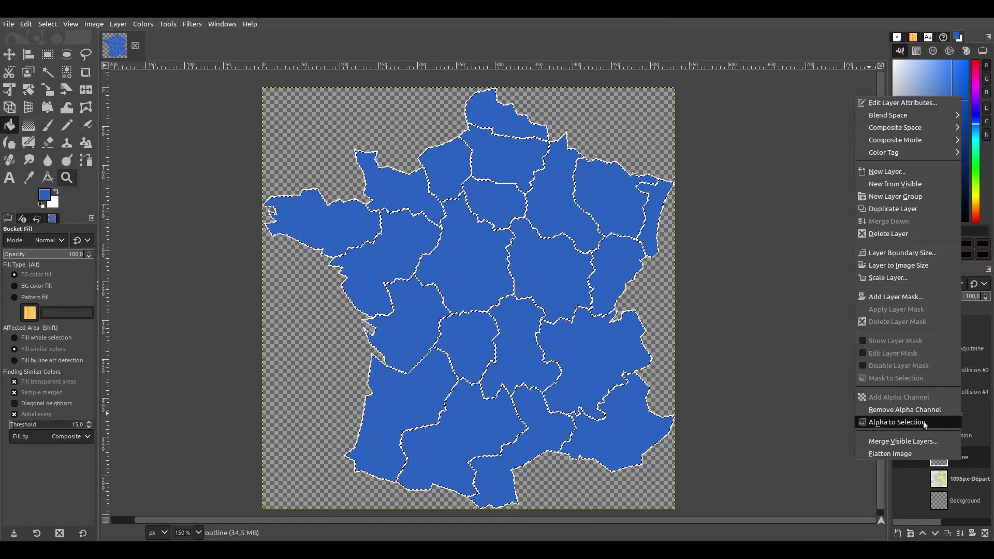
click(924, 421)
click(955, 417)
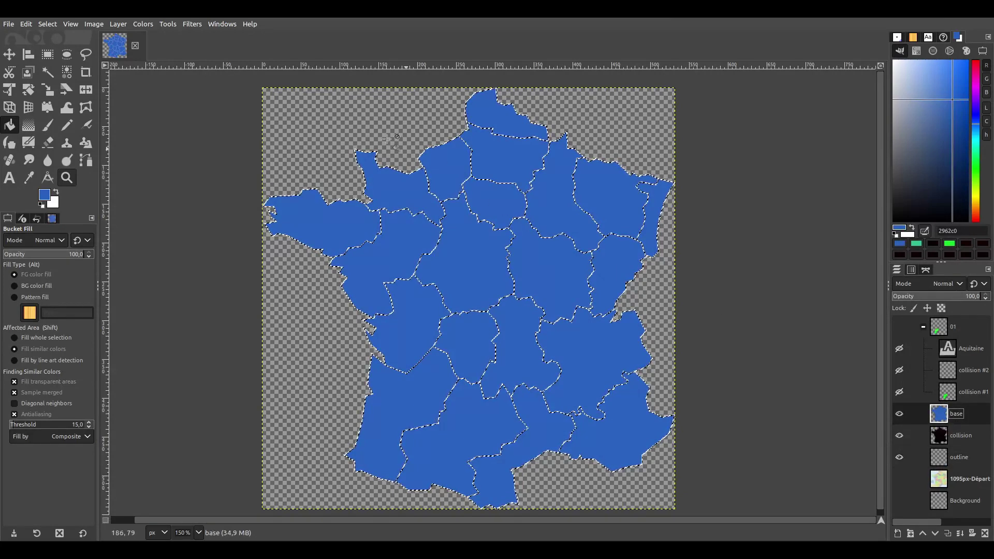
click(24, 24)
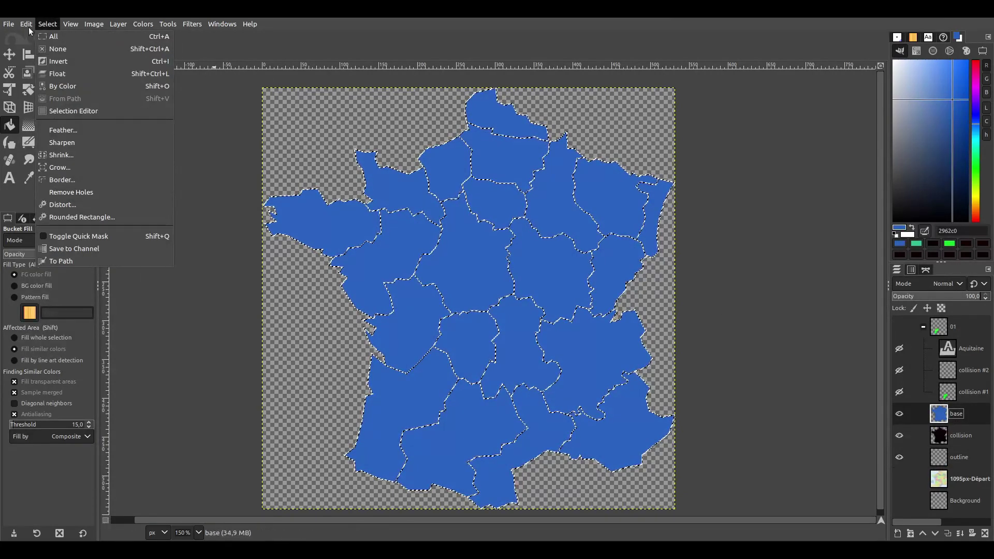
click(71, 211)
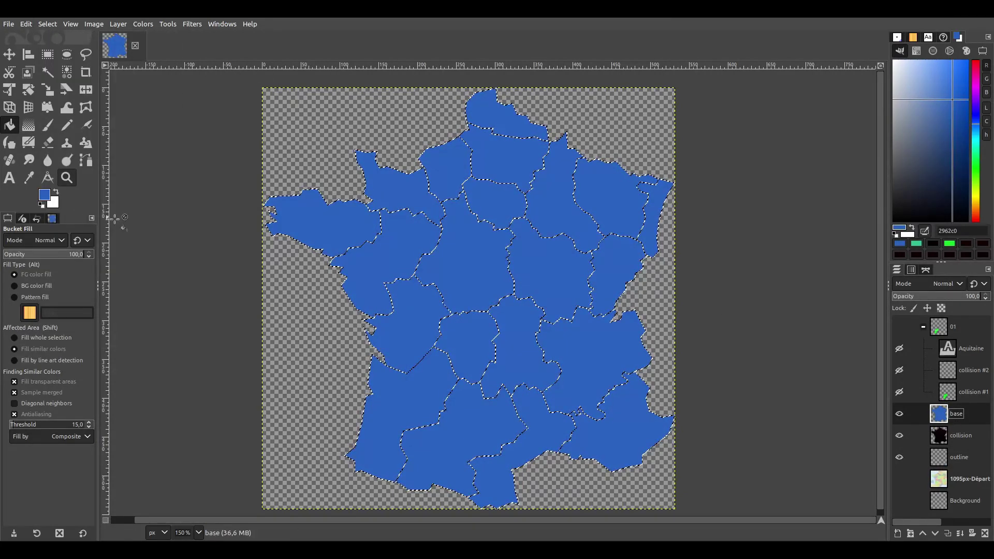
click(47, 24)
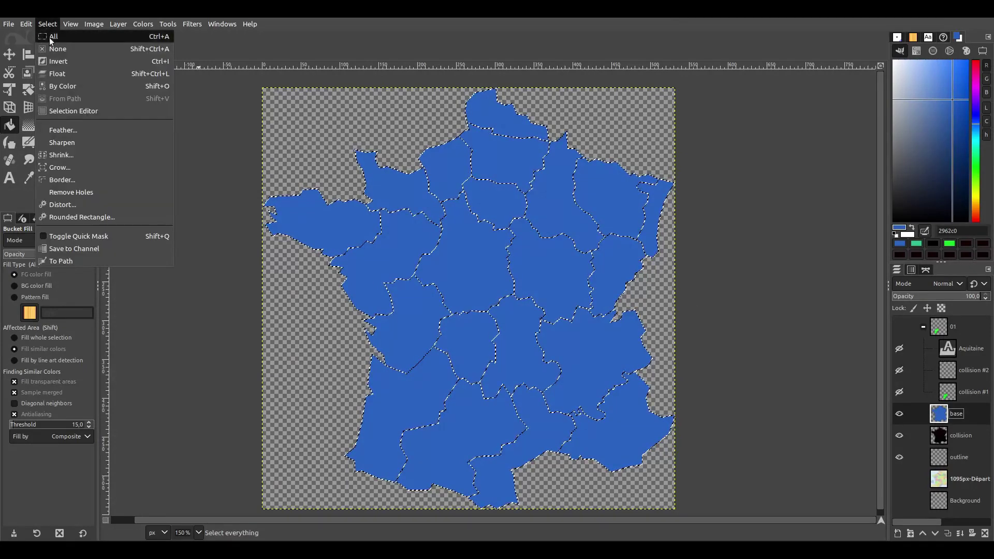
click(52, 47)
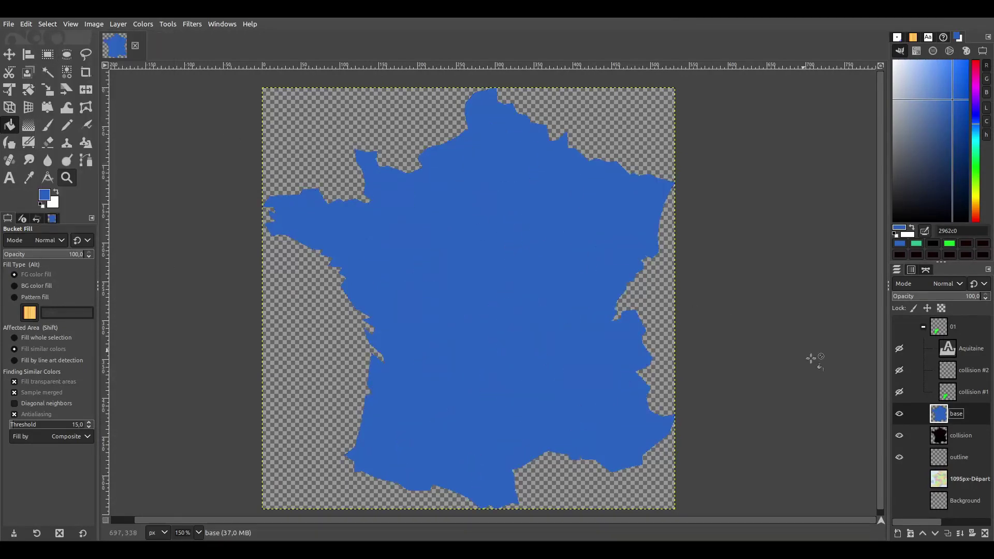
Check the base layer by toggling its visibility, and move the outline layer above it in the layer stack.
click(899, 415)
click(899, 416)
click(899, 416)
click(899, 415)
drag(955, 459, 958, 411)
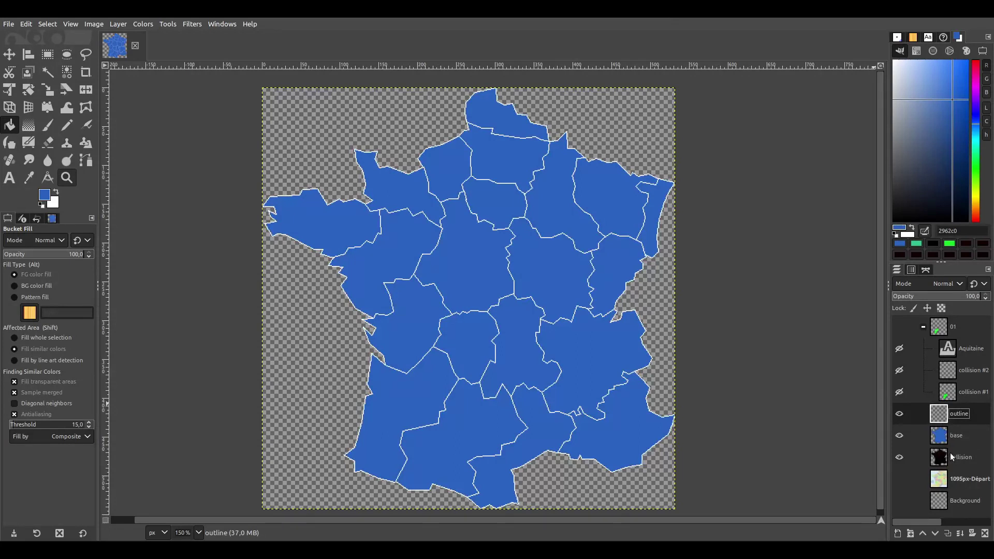
Toggle the visibility of group 01 to preview the Aquitaine region over the base map, leaving the group hidden.
click(904, 327)
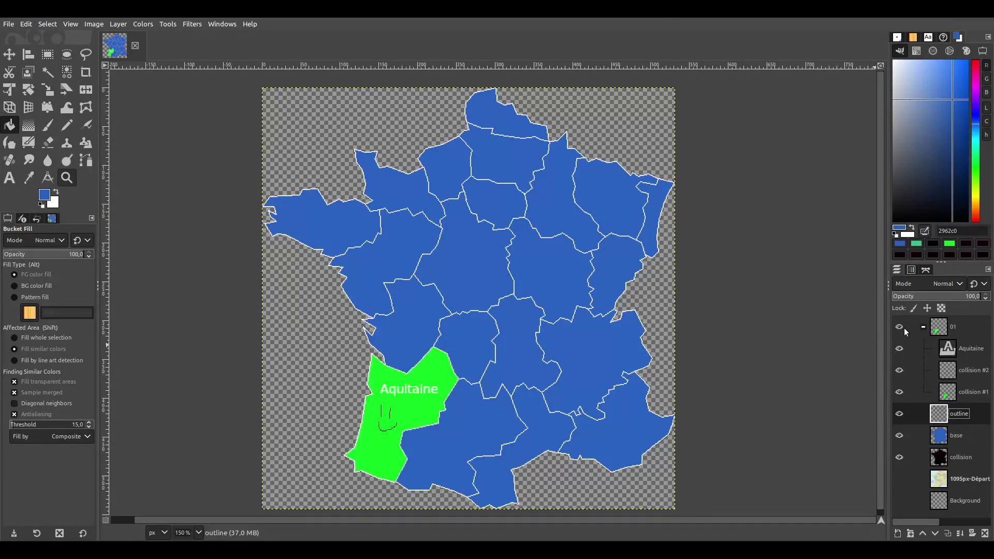
click(904, 328)
click(904, 328)
click(904, 327)
click(904, 328)
click(903, 329)
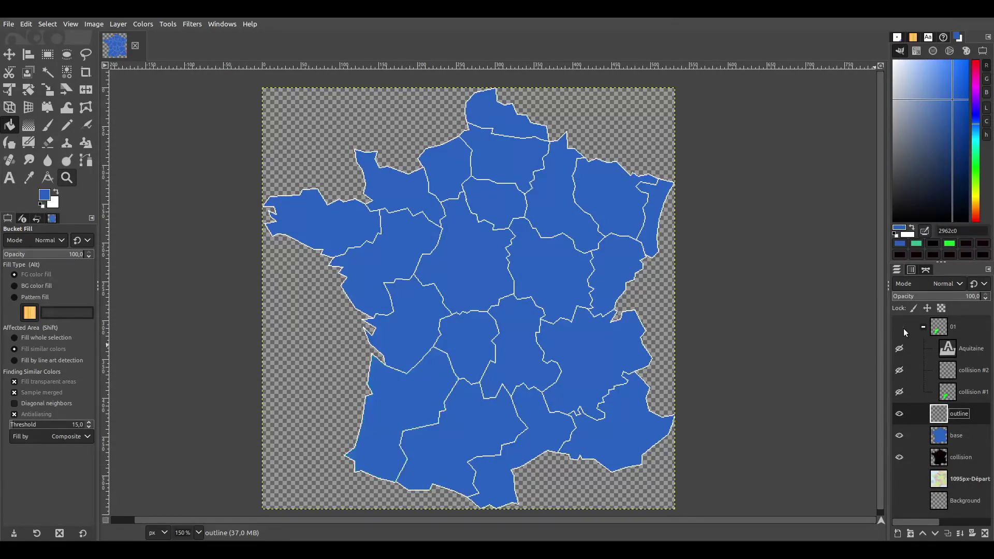
click(903, 328)
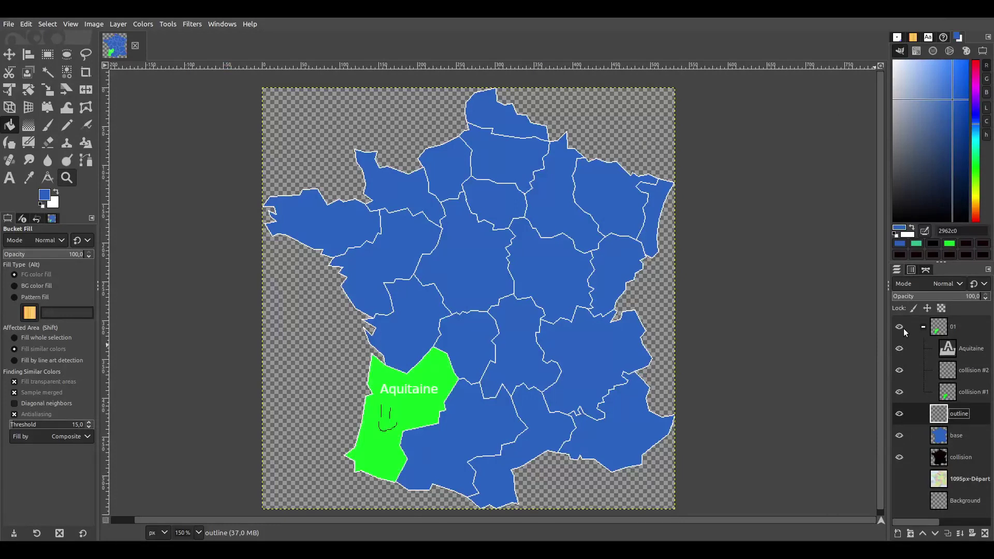
click(902, 328)
Hide the outline layer and export the blue base map as base_map.png with the current PNG options.
click(899, 415)
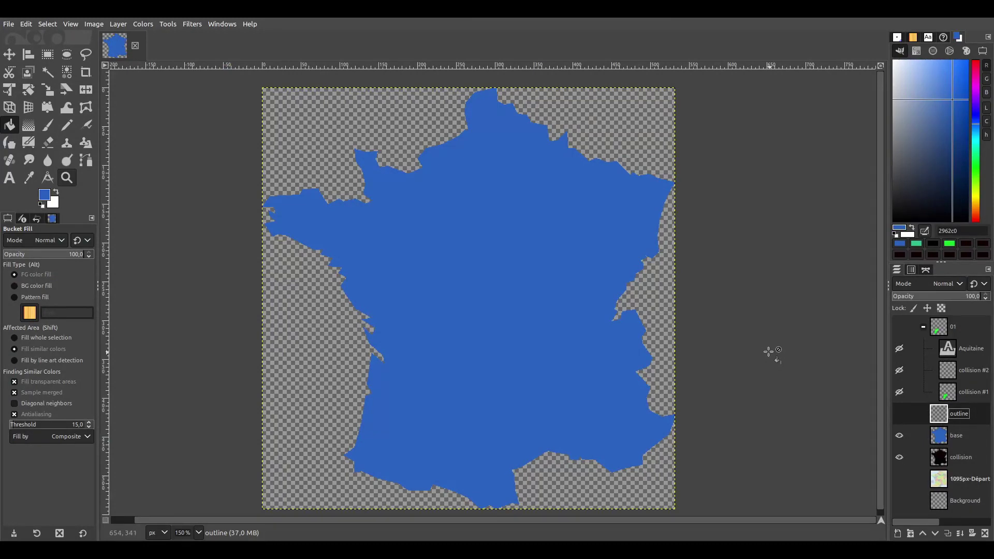
click(7, 24)
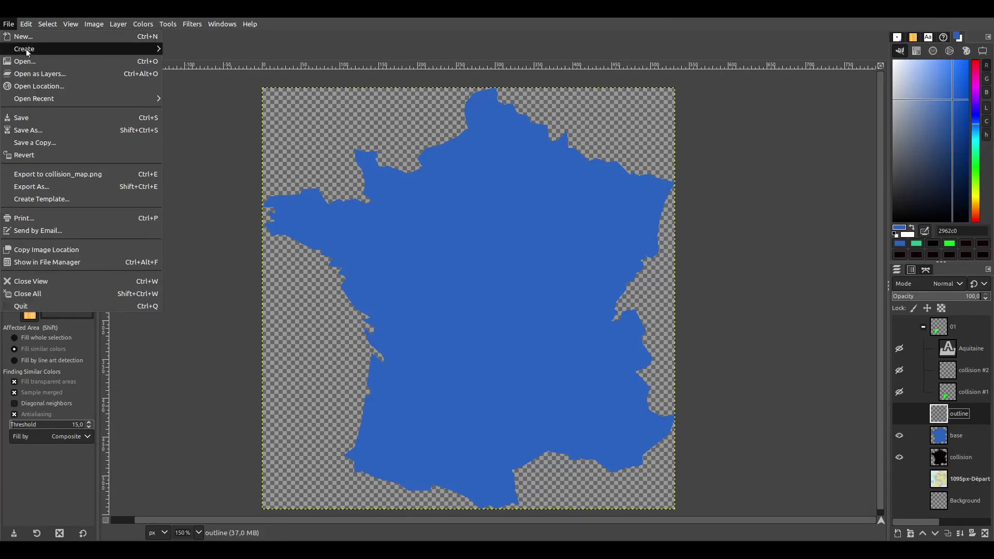
click(40, 186)
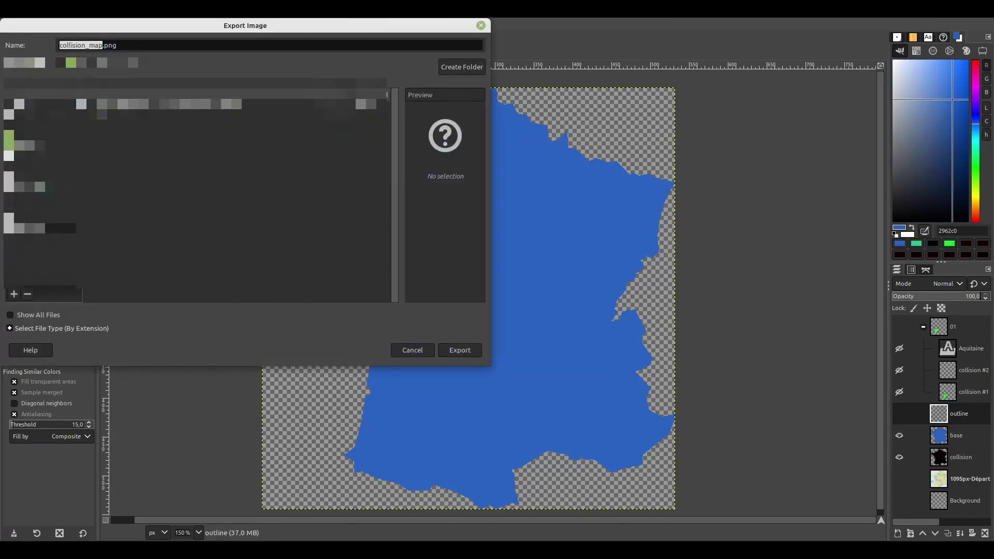
key(Right)
key(shift+Home)
text(base_map)
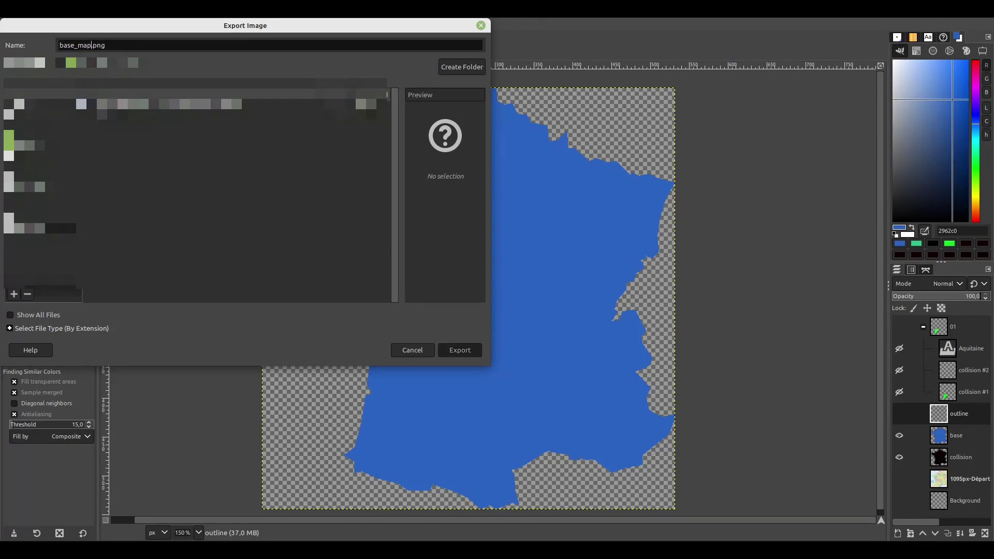
click(460, 350)
click(288, 305)
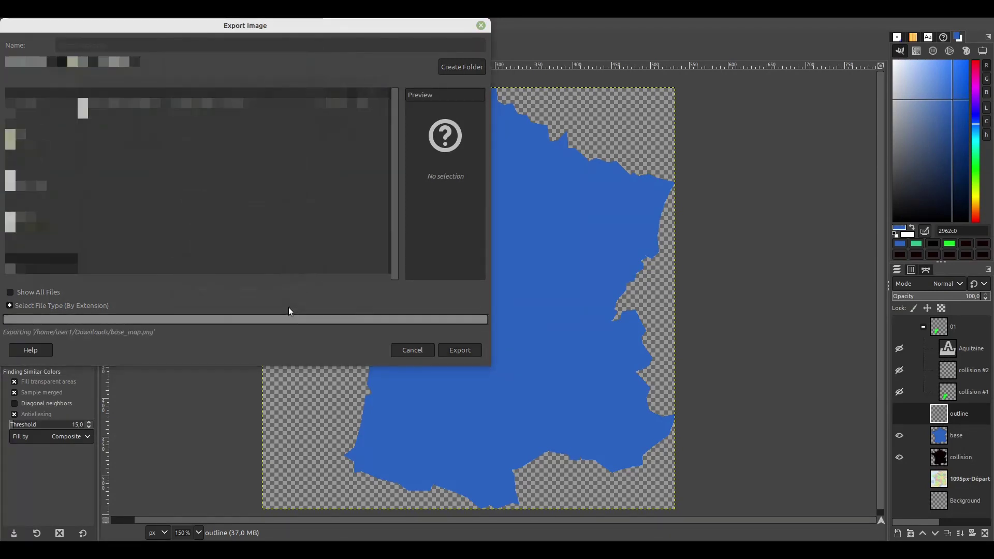
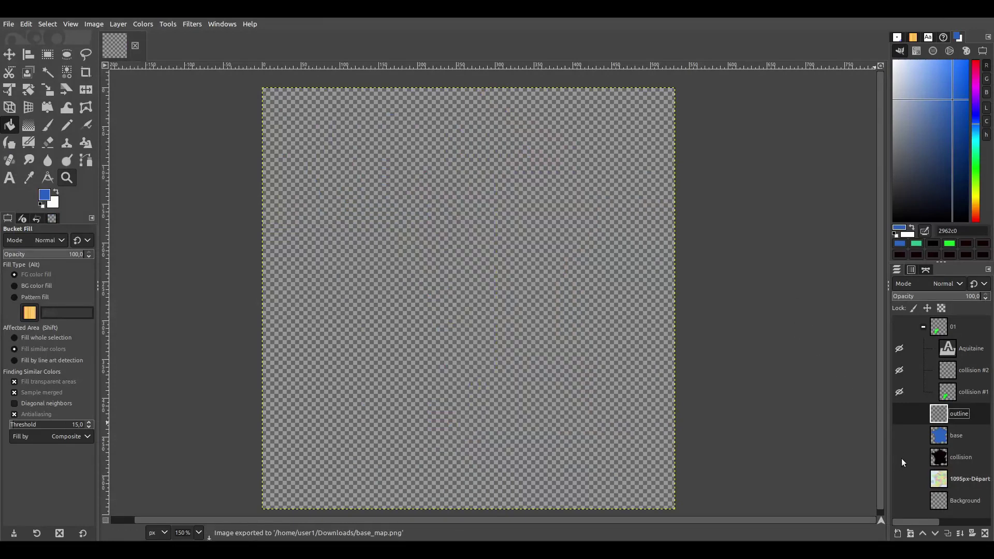
Show only the outline layer and export it as outline_map.png with the current PNG options.
click(899, 413)
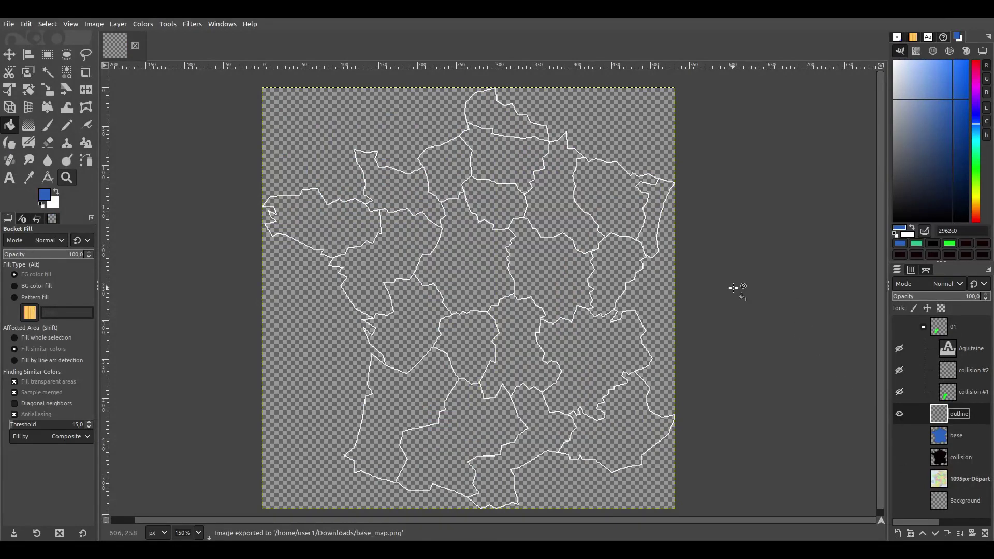
click(8, 24)
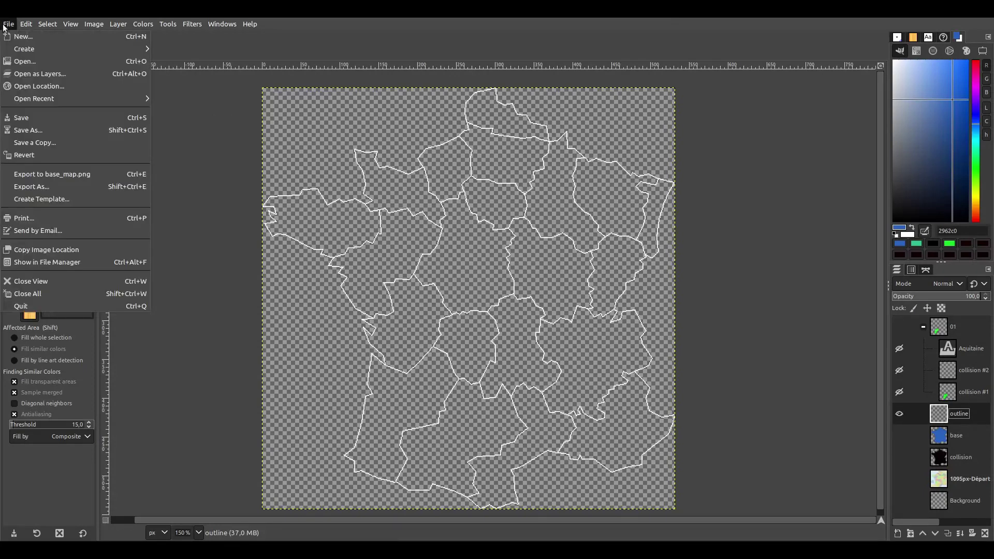
click(31, 186)
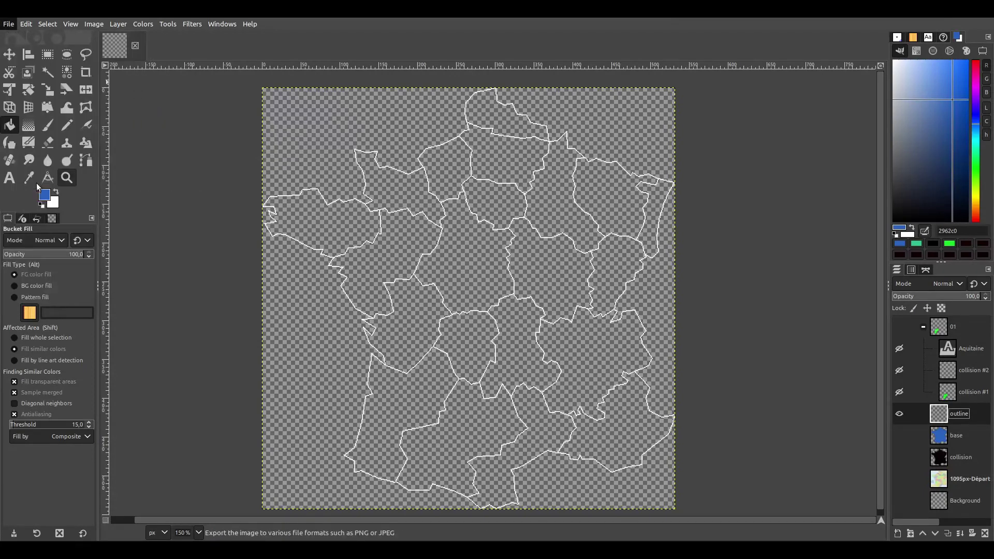
click(77, 45)
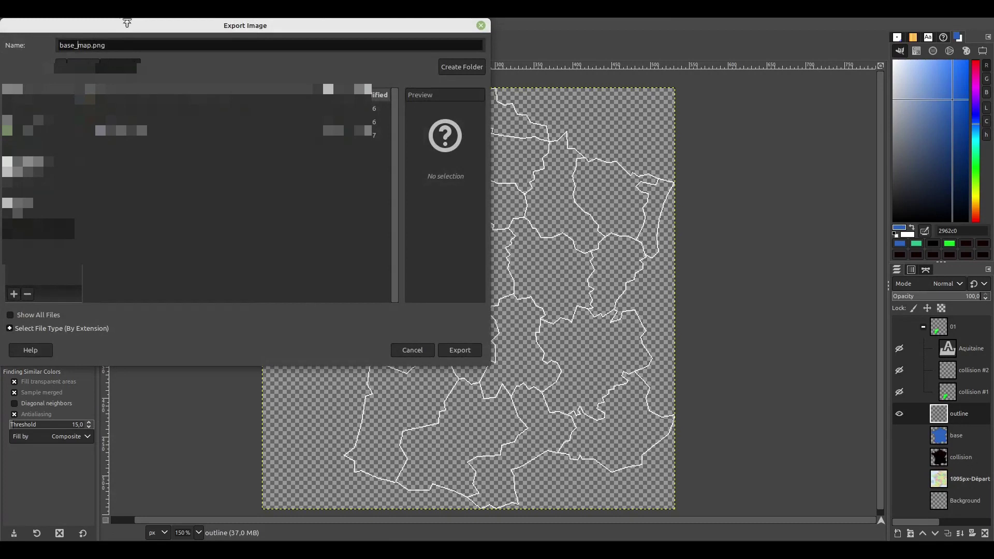
key(BackSpace)
key(BackSpace)
key(BackSpace)
key(BackSpace)
text(outline)
key(Return)
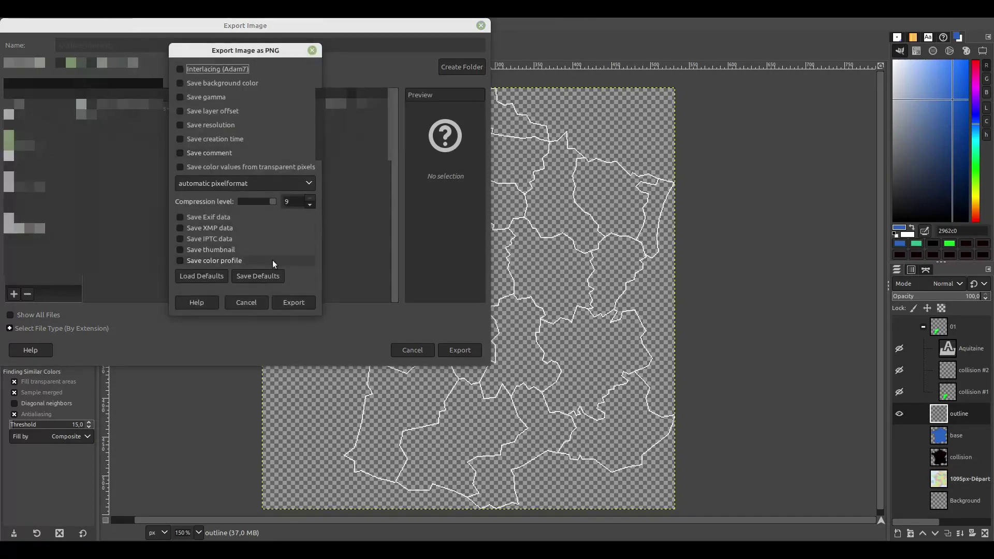
click(296, 302)
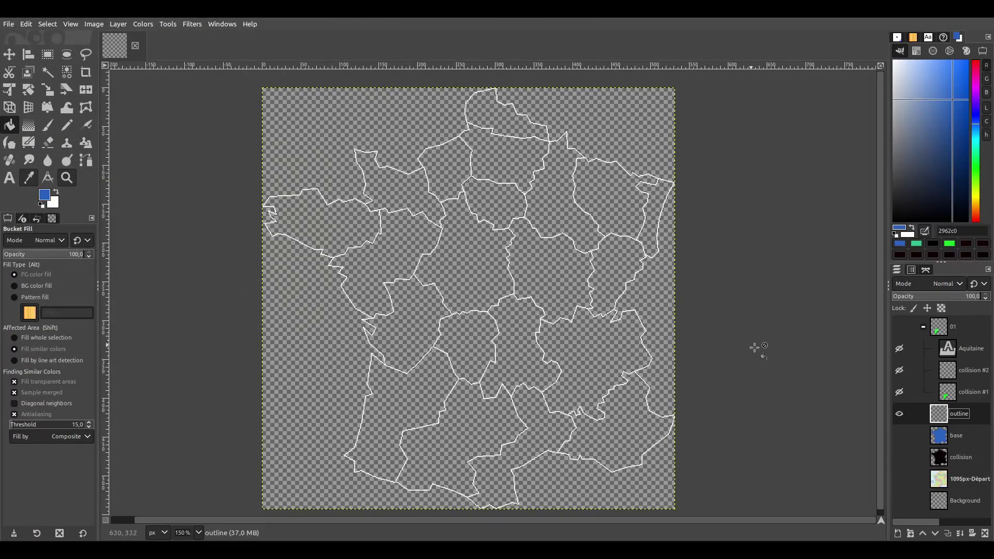
Hide the outline layer, show group 01, and export the Aquitaine region as part_01.png with the current PNG options.
click(900, 415)
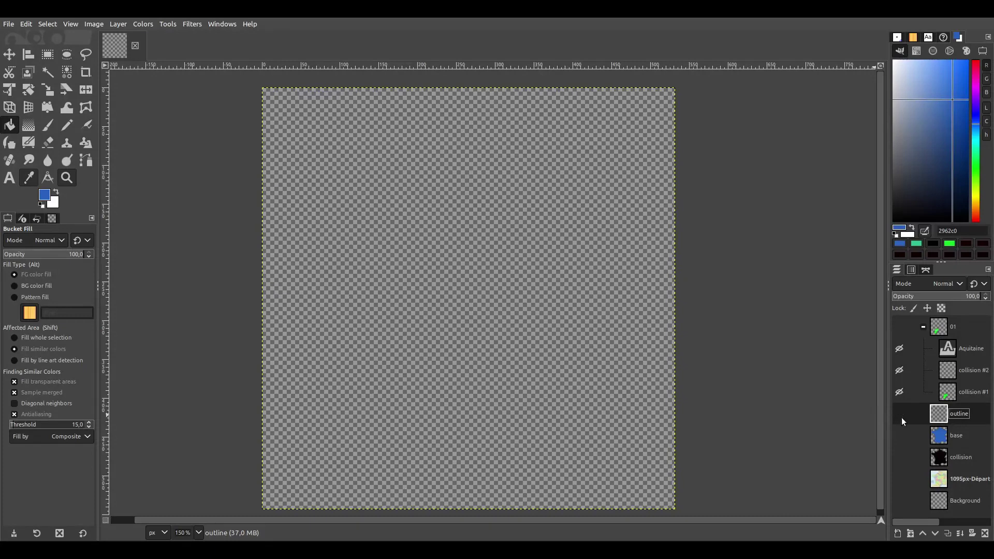
click(899, 327)
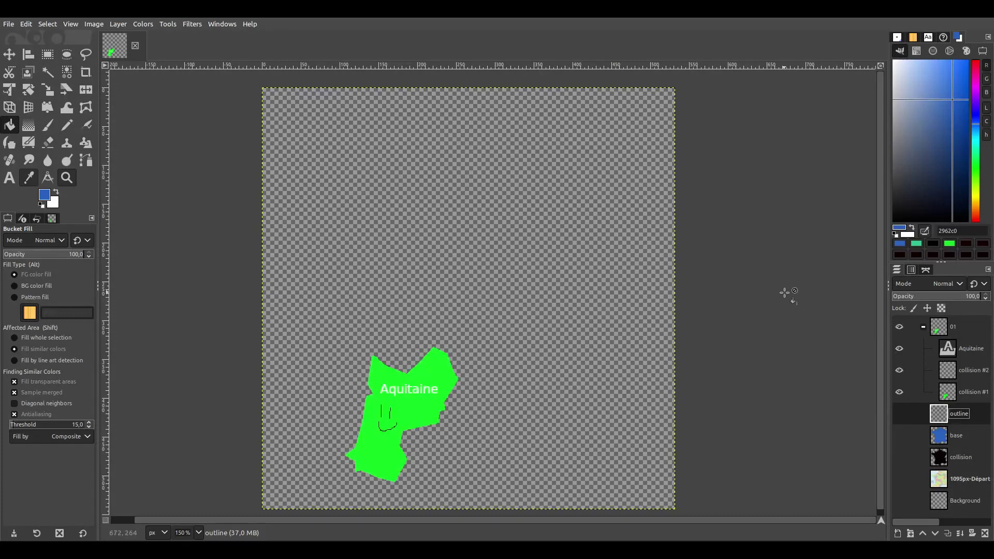
click(9, 24)
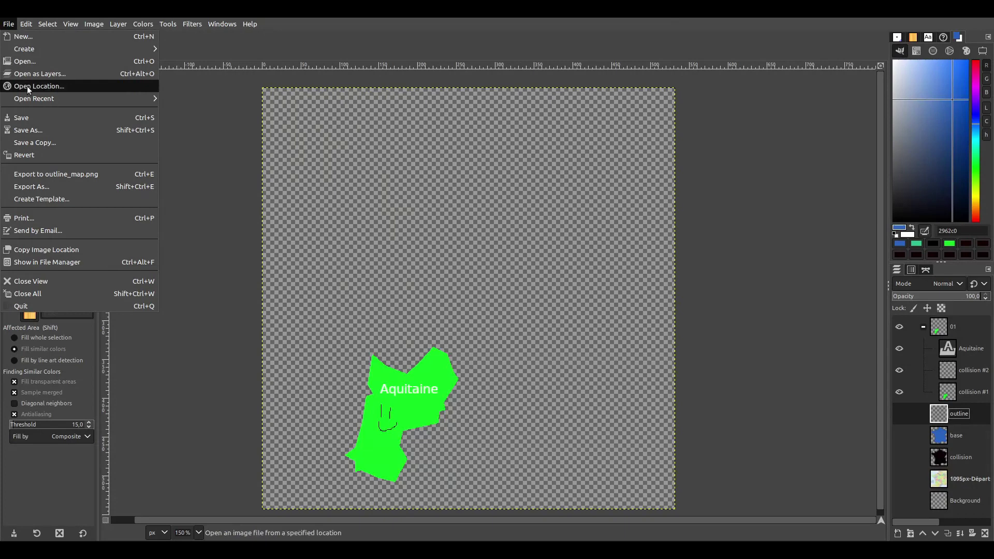
click(49, 187)
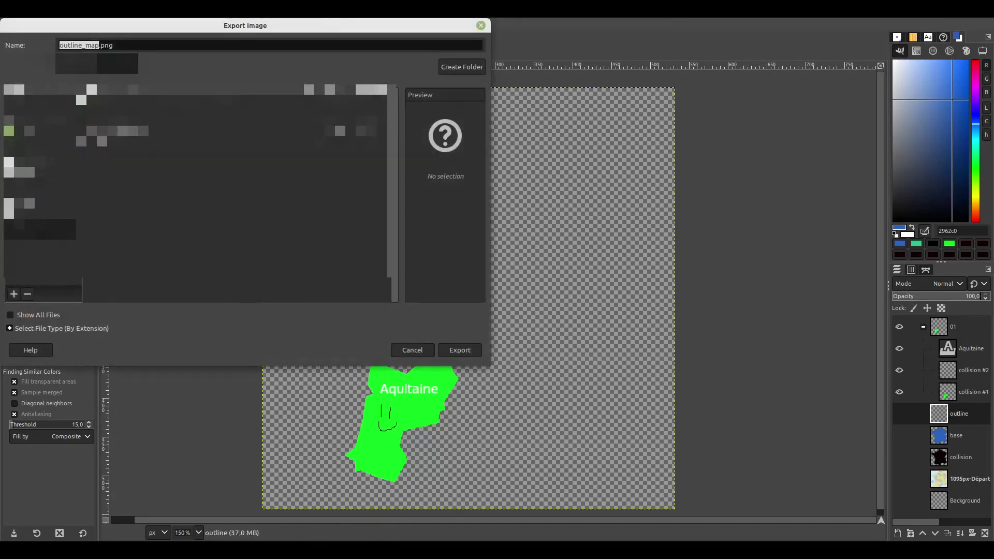
key(Right)
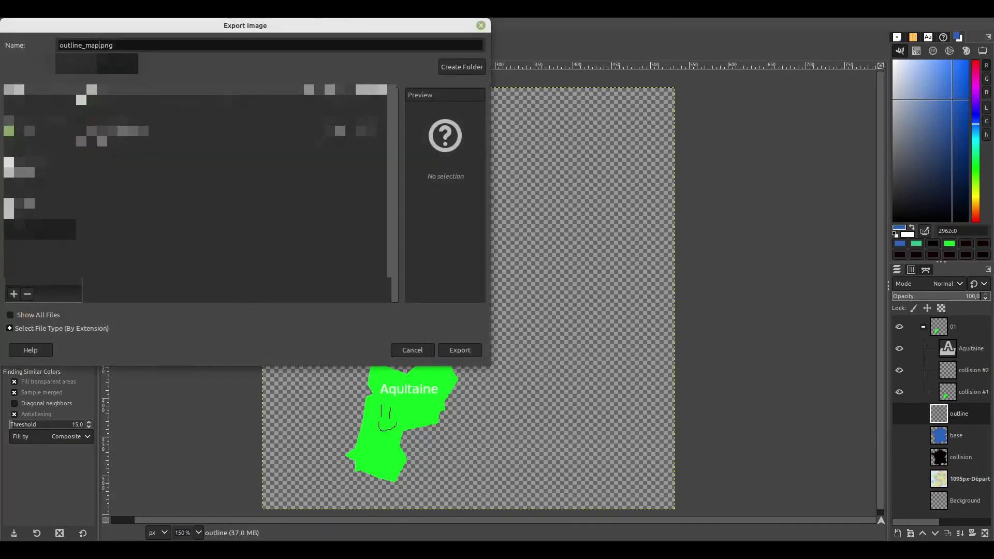
key(shift+Home)
text(part_01)
key(Return)
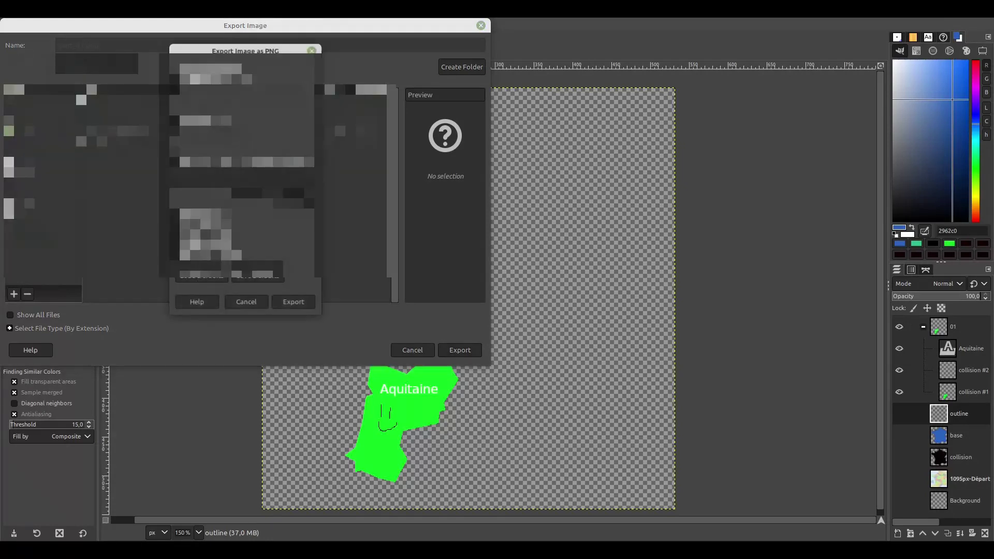
key(Return)
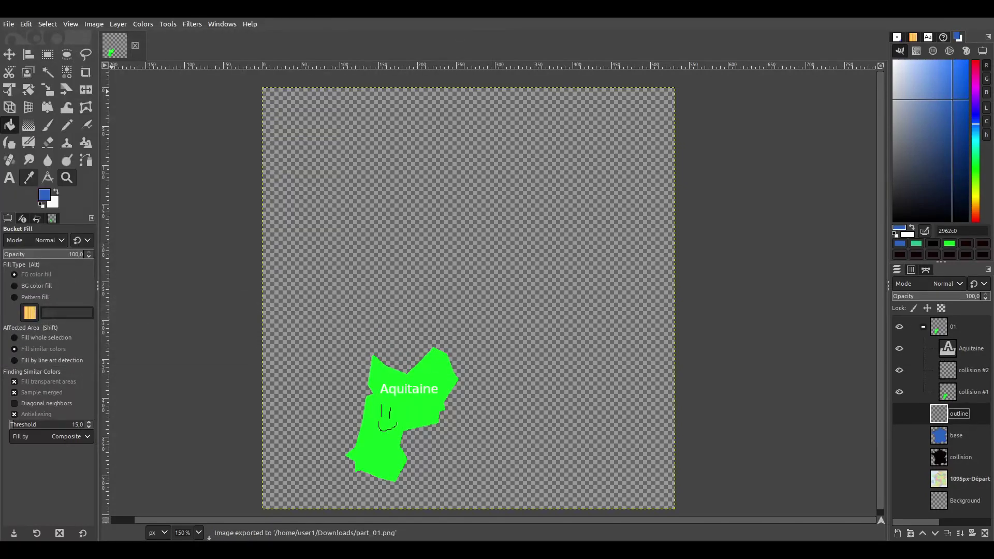
Show the outline and collision layers again and pick the colour 020000 from the region east of Aquitaine as foreground.
key(ctrl+z)
key(o)
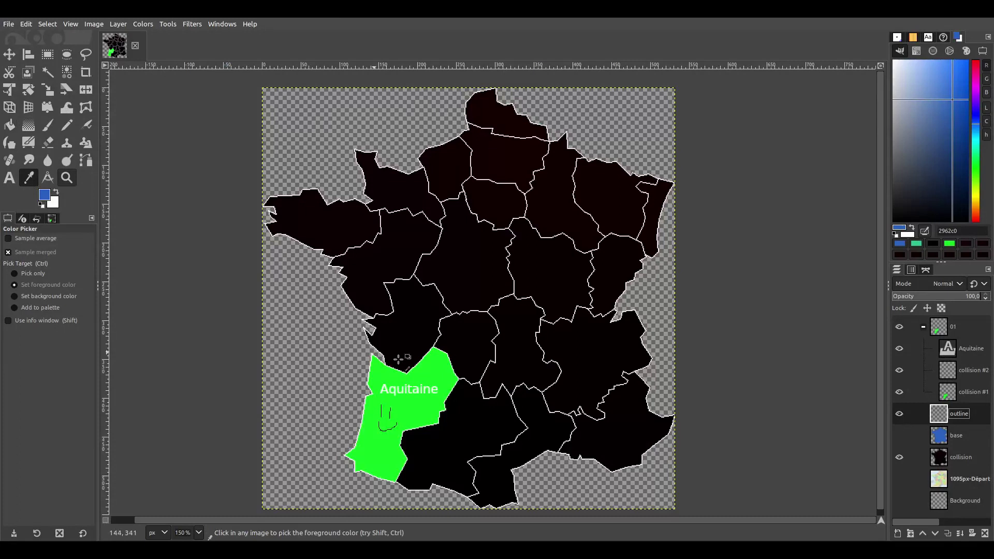
click(481, 421)
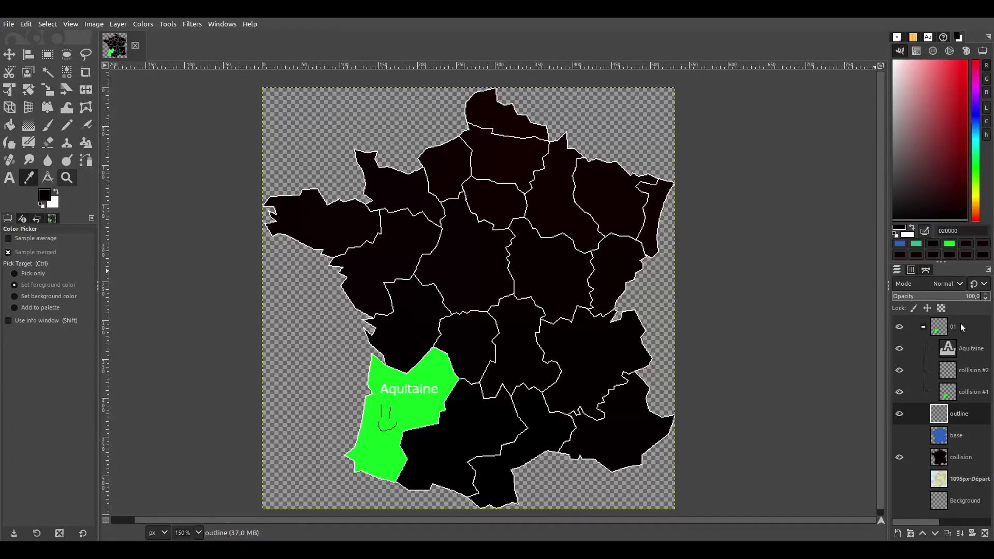
Create a layer group named 02 above the outline layer and add a new layer inside it.
click(911, 534)
double_click(965, 414)
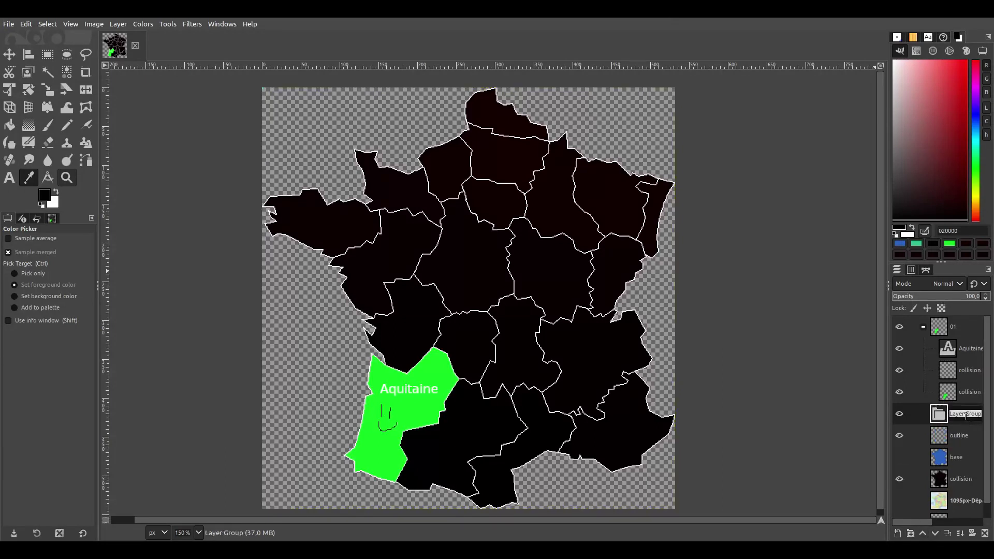
text(02)
key(Return)
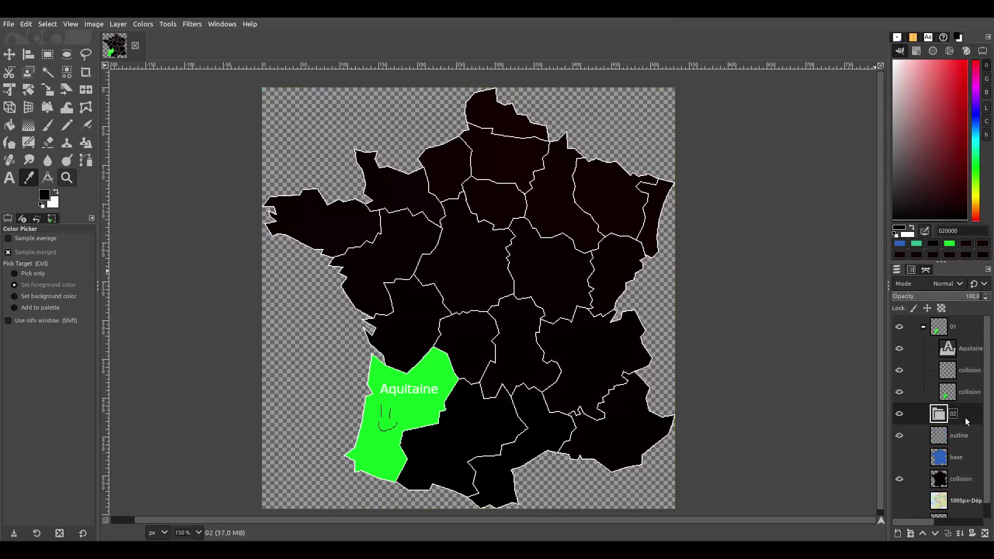
click(897, 533)
key(Return)
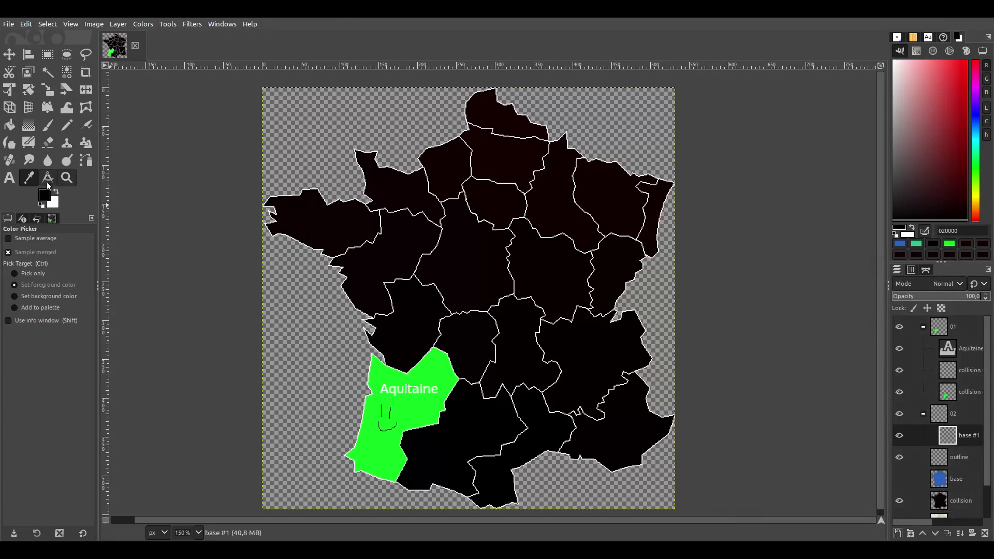
Select the region east of Aquitaine with Fuzzy Select using Sample merged, and fill it with red b93131 on the new layer.
click(54, 76)
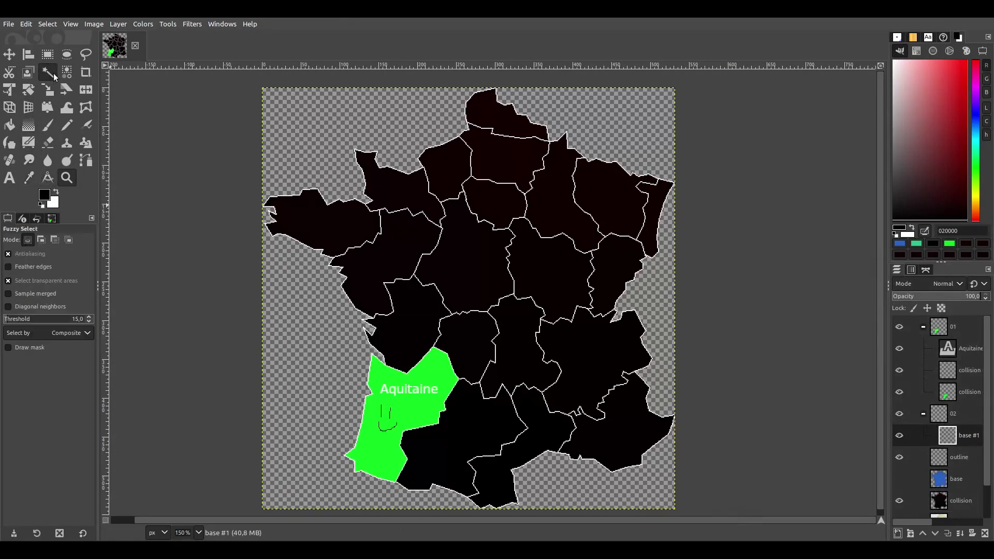
drag(466, 417, 465, 417)
click(35, 294)
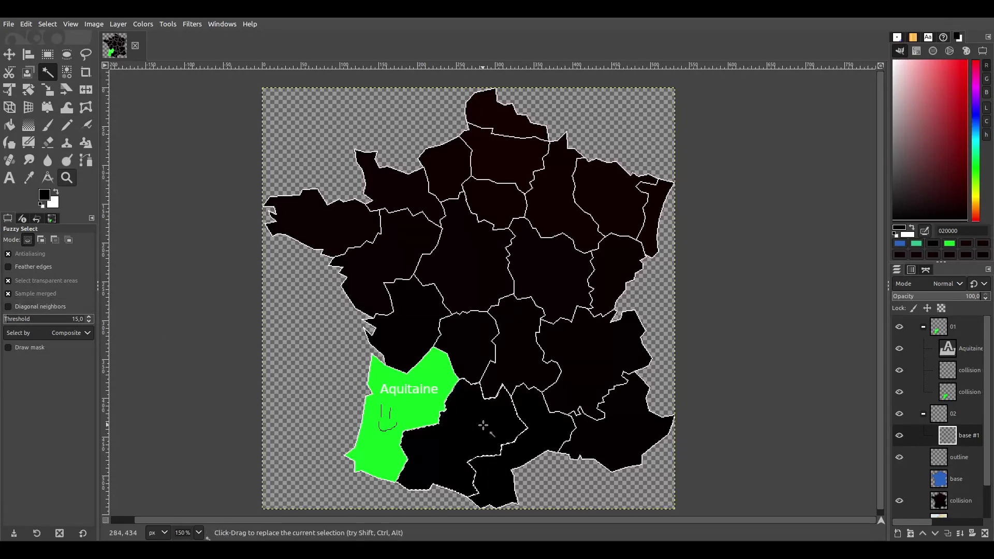
click(10, 125)
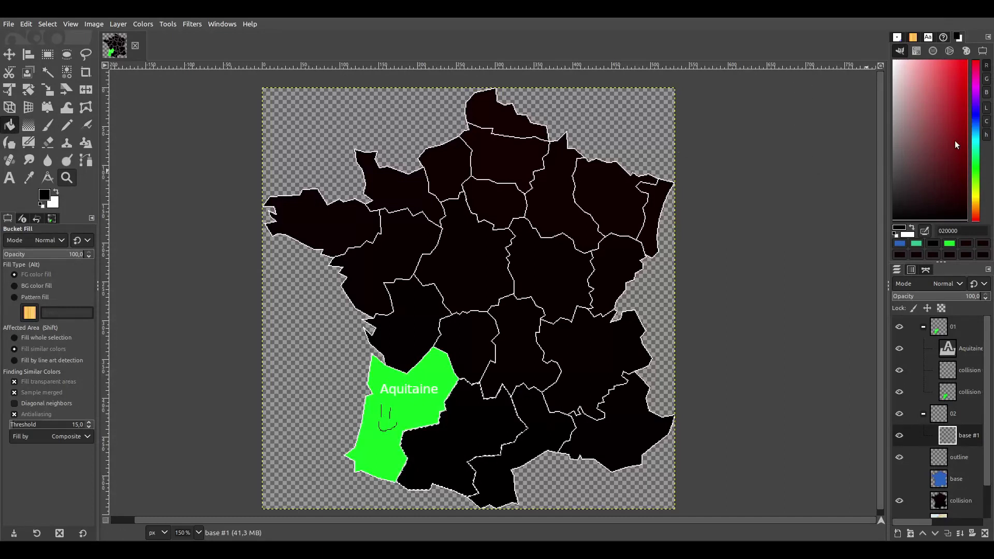
click(952, 122)
click(948, 103)
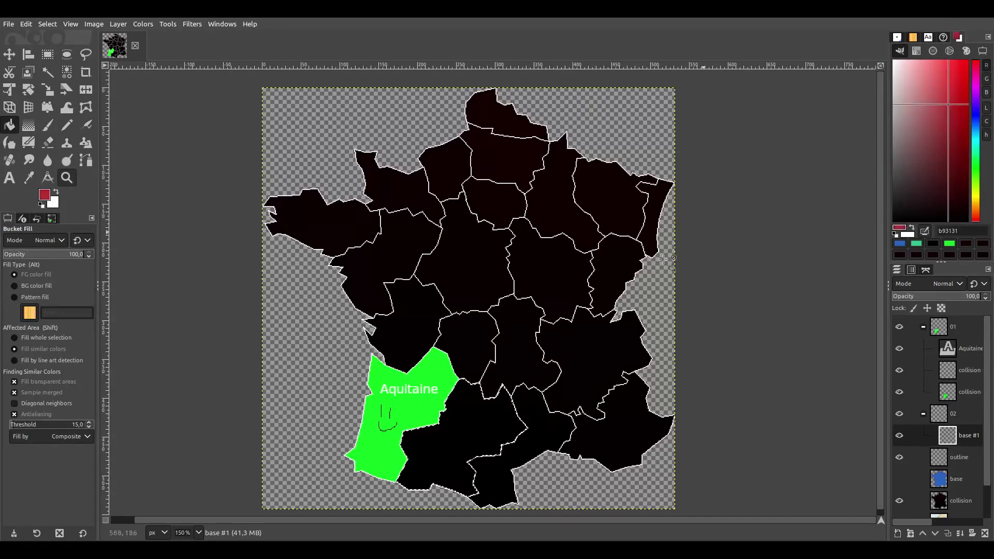
click(473, 413)
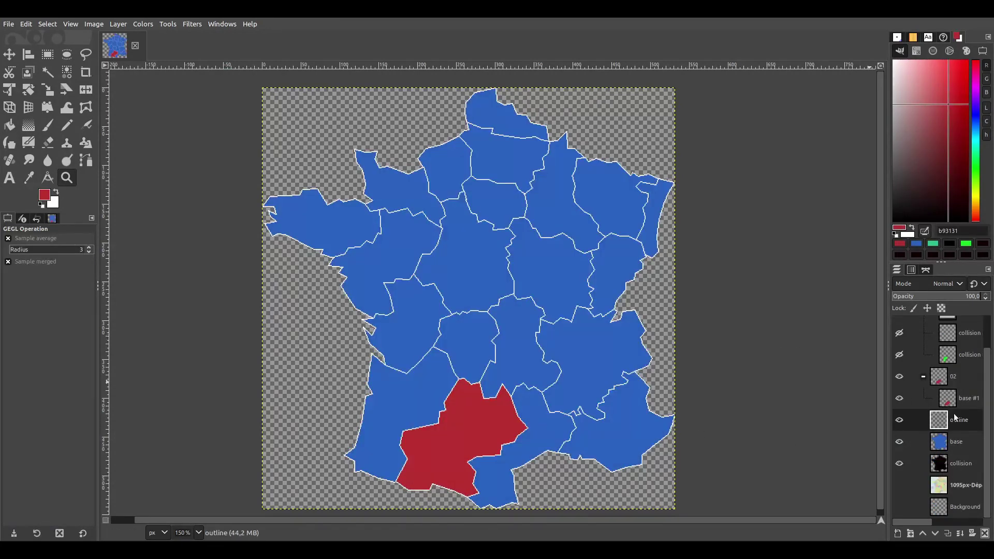
Duplicate the outline layer and apply a Gaussian Blur of size 1.50 in X and Y to the copy.
click(947, 533)
click(192, 24)
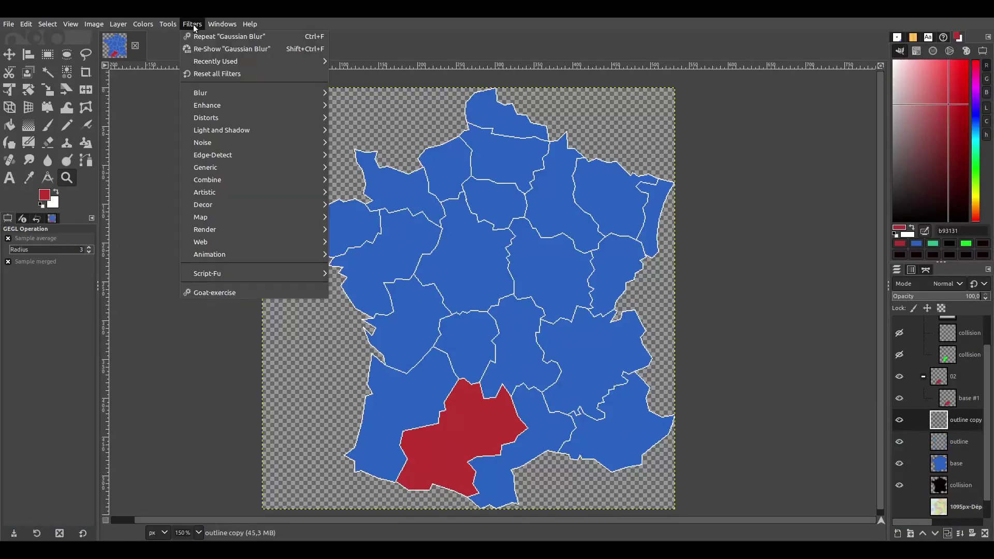
mouse_move(212, 93)
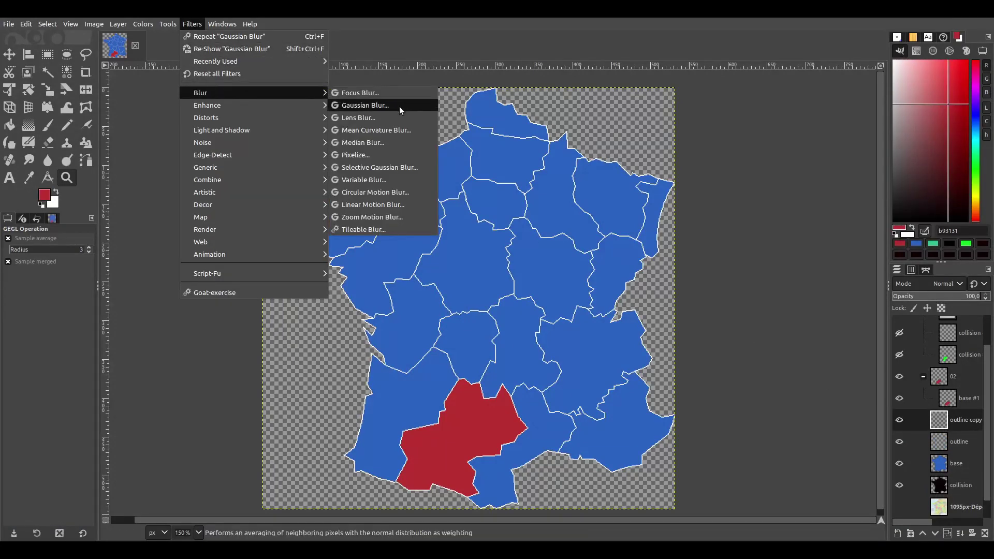
click(362, 105)
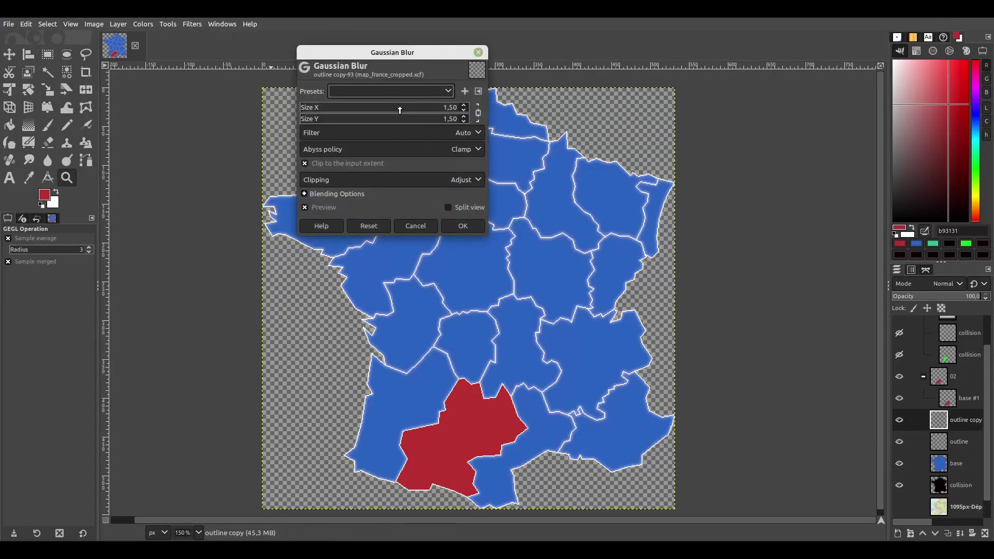
click(461, 228)
ctrl+scroll(505, 318, up, 4)
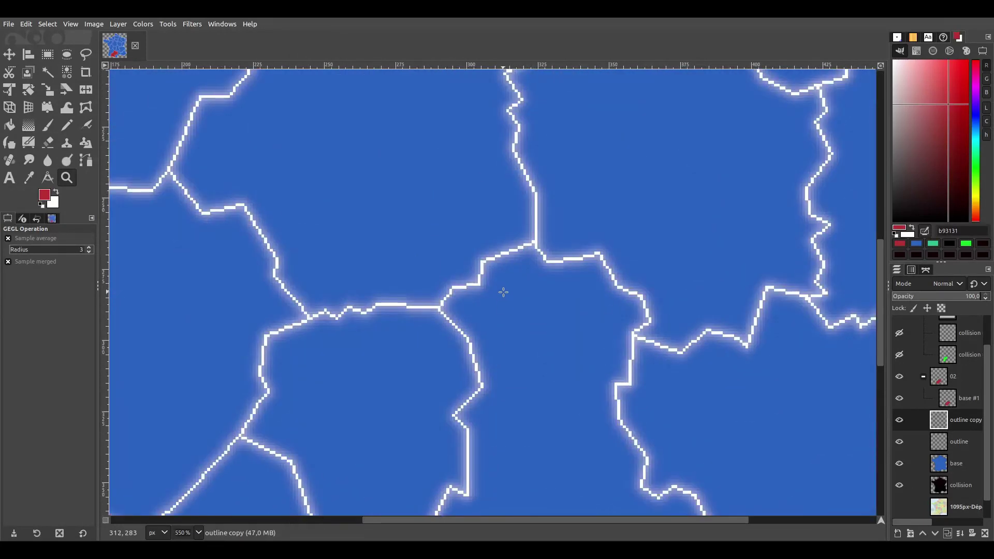
ctrl+scroll(505, 300, down, 4)
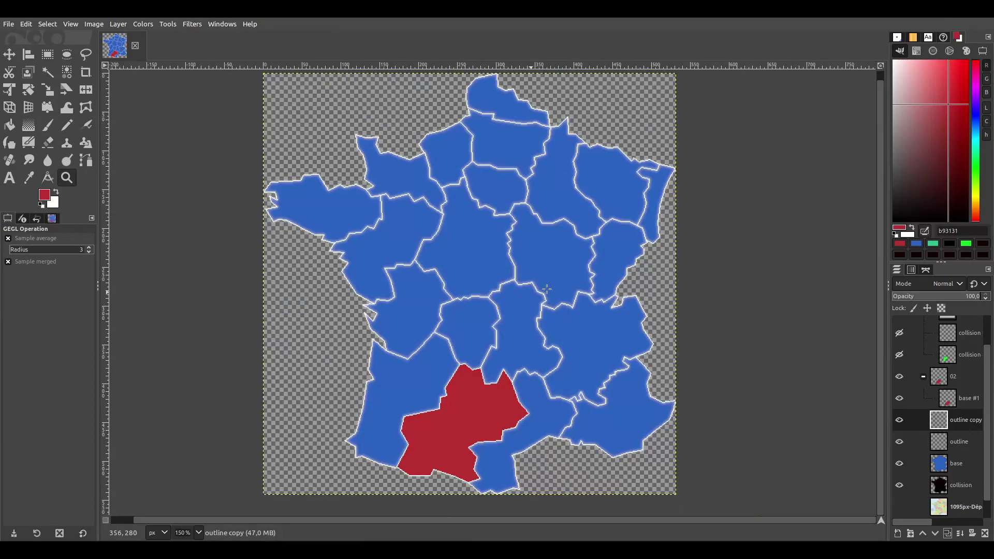
click(899, 421)
click(899, 420)
click(899, 421)
click(901, 422)
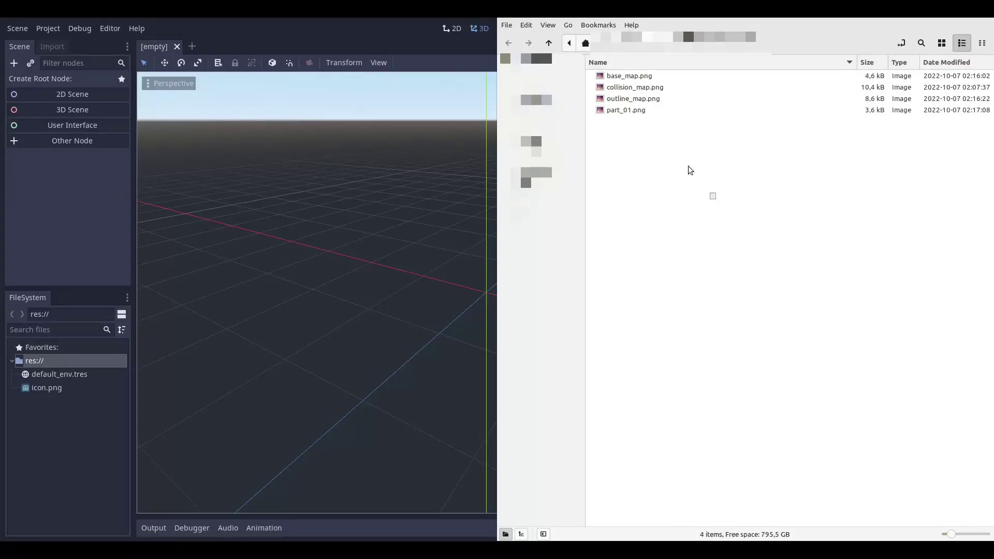
Switch to Godot, add base_map.png, collision_map.png, outline_map.png and part_01.png to the project, and reimport all four with Filter disabled.
drag(690, 170, 685, 122)
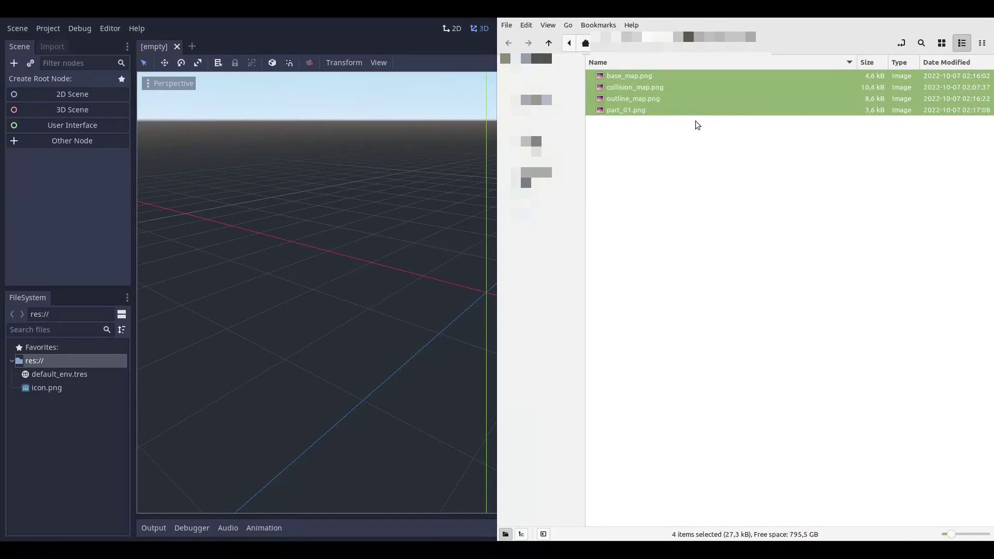
drag(644, 82, 56, 441)
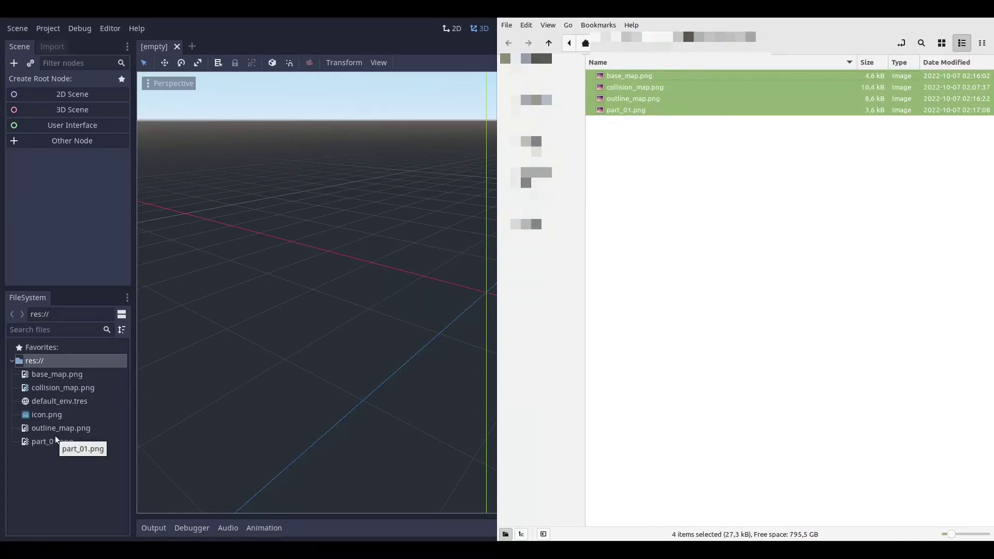
click(74, 376)
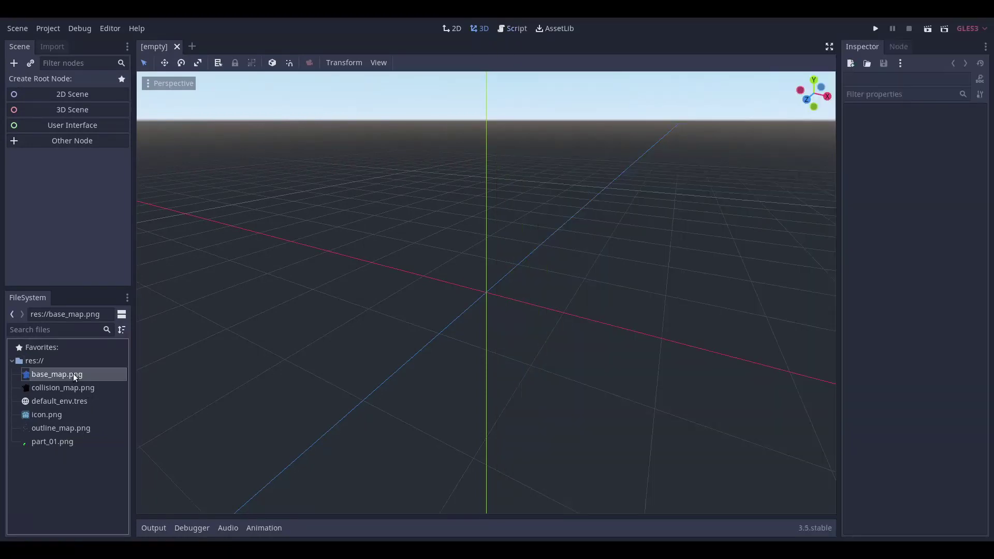
shift+click(77, 389)
ctrl+click(73, 433)
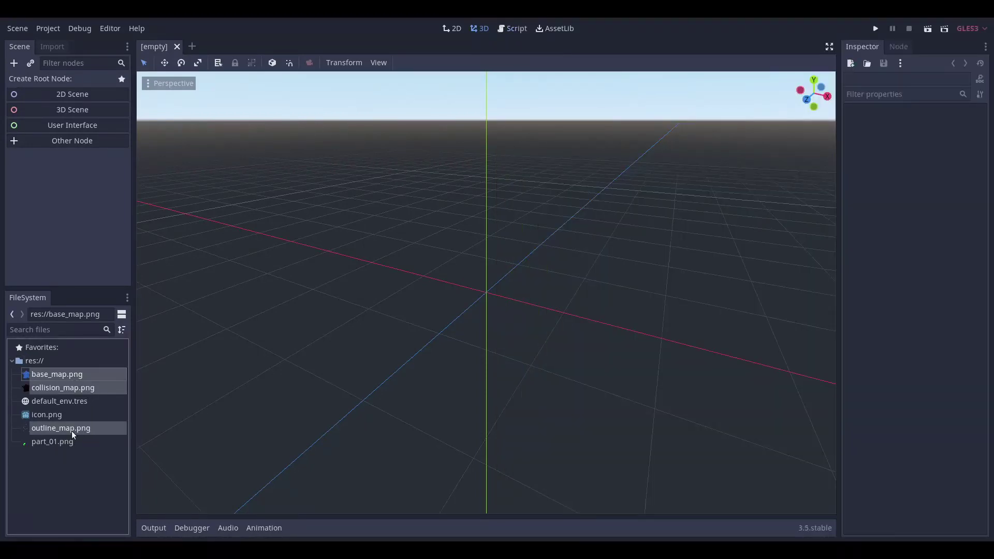
ctrl+click(68, 445)
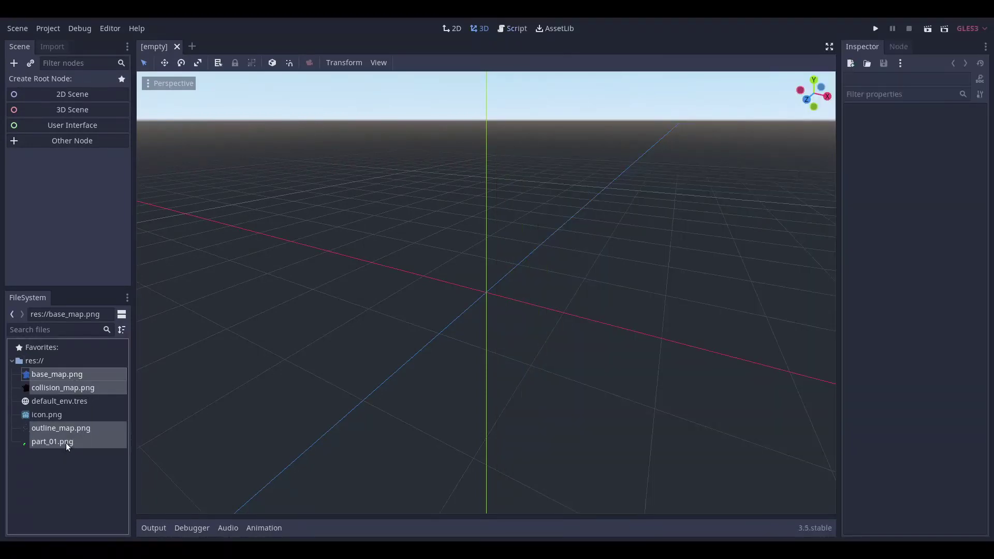
click(54, 46)
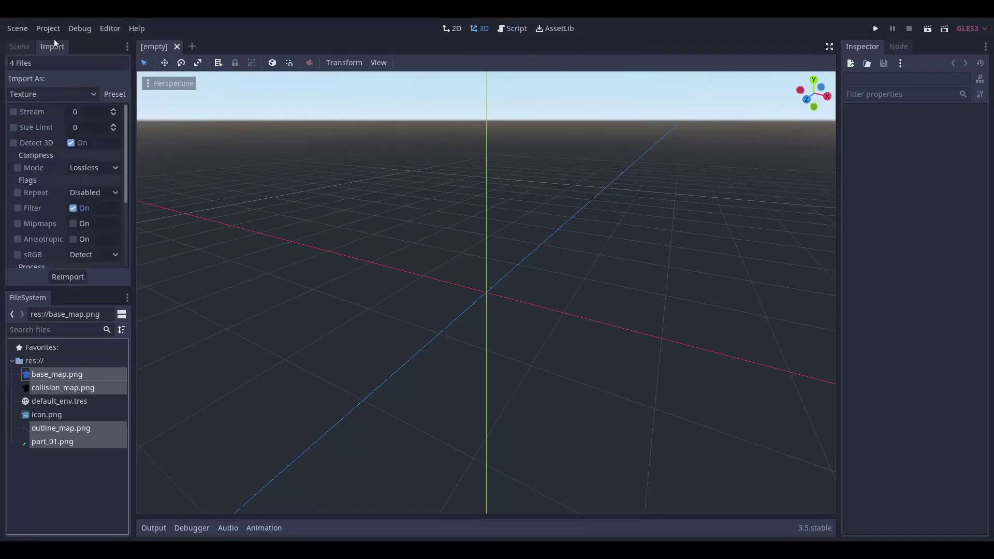
click(73, 208)
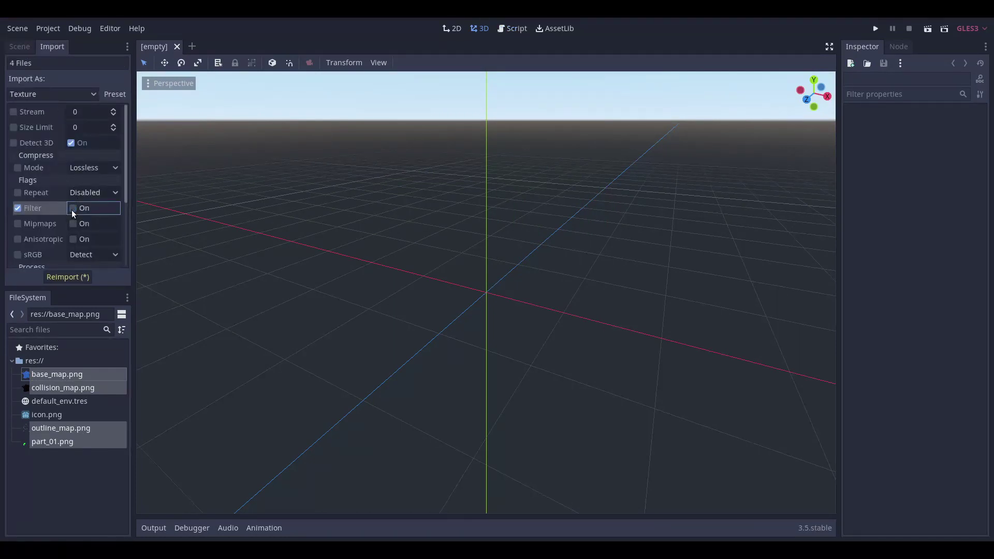
click(75, 279)
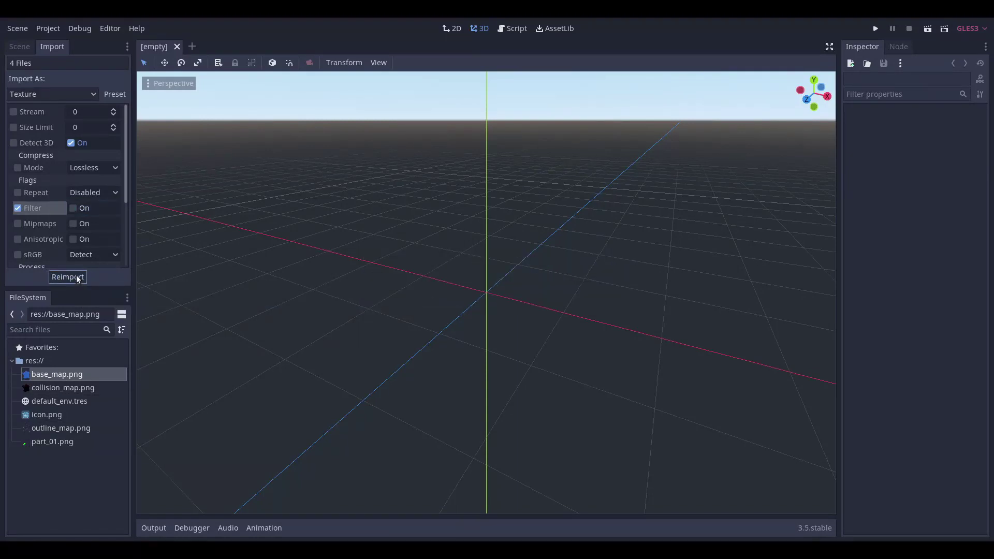
Reimport collision_map.png with Fix Alpha Border disabled.
click(58, 394)
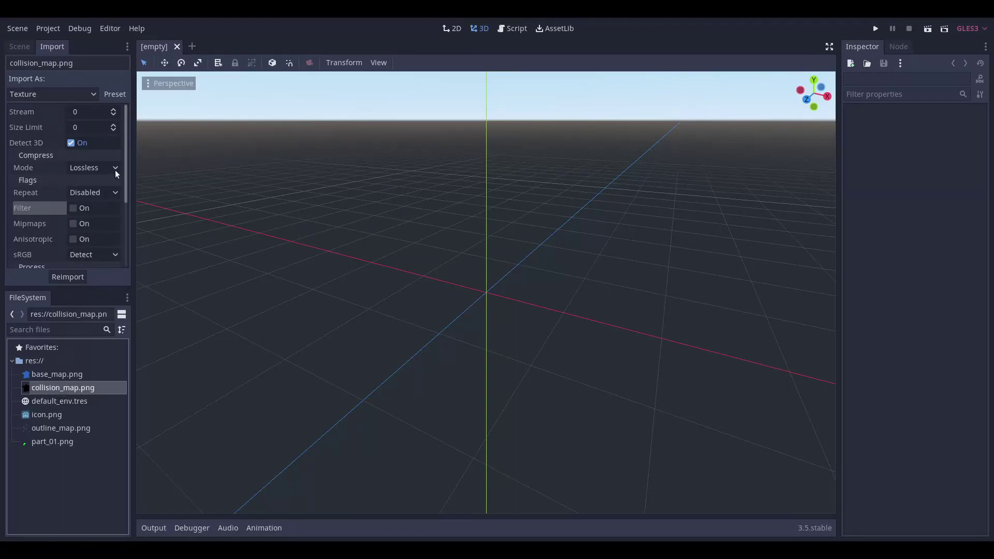
drag(128, 188, 126, 252)
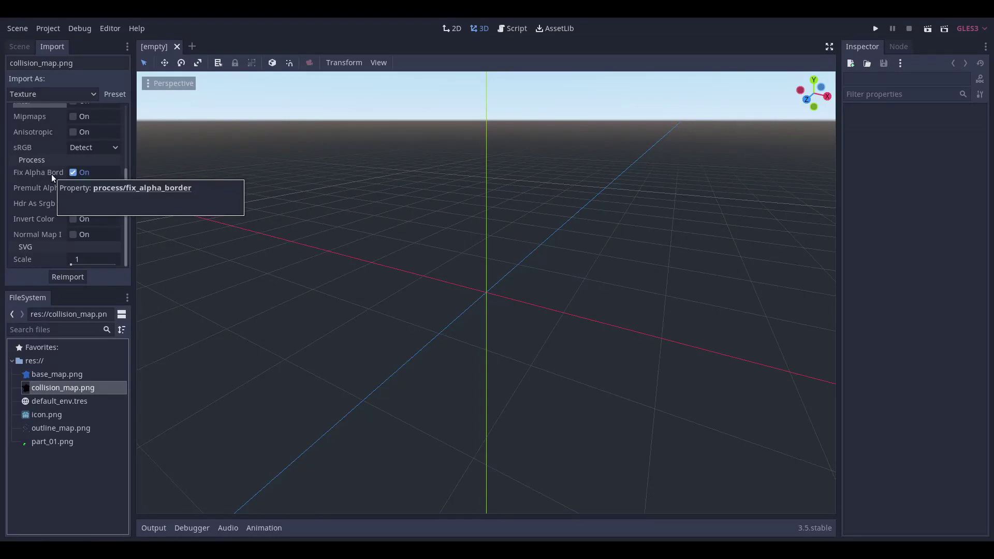
click(73, 172)
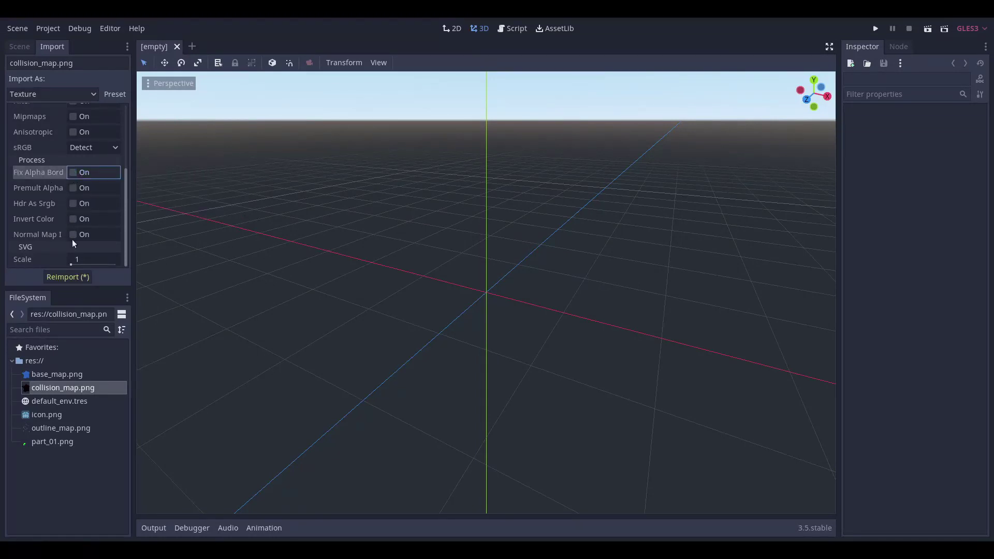
click(67, 277)
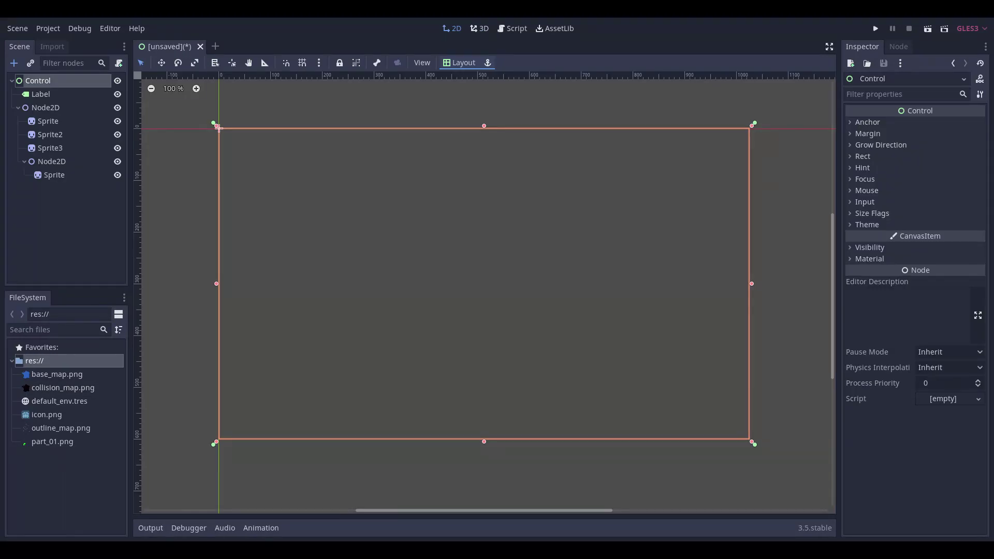
Save the scene as scene1.tscn and attach a new GDScript scene1.gd to the Control root node.
key(ctrl+s)
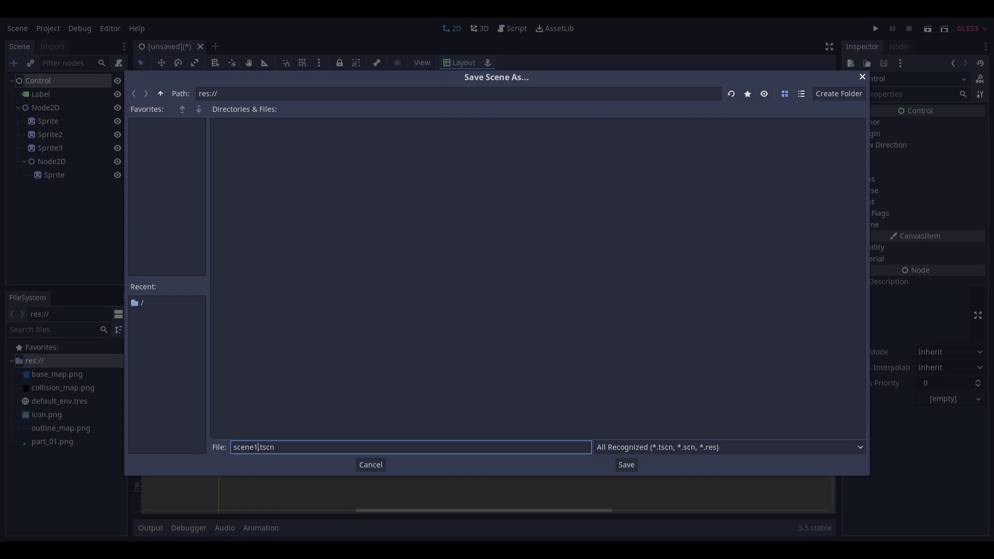
key(Return)
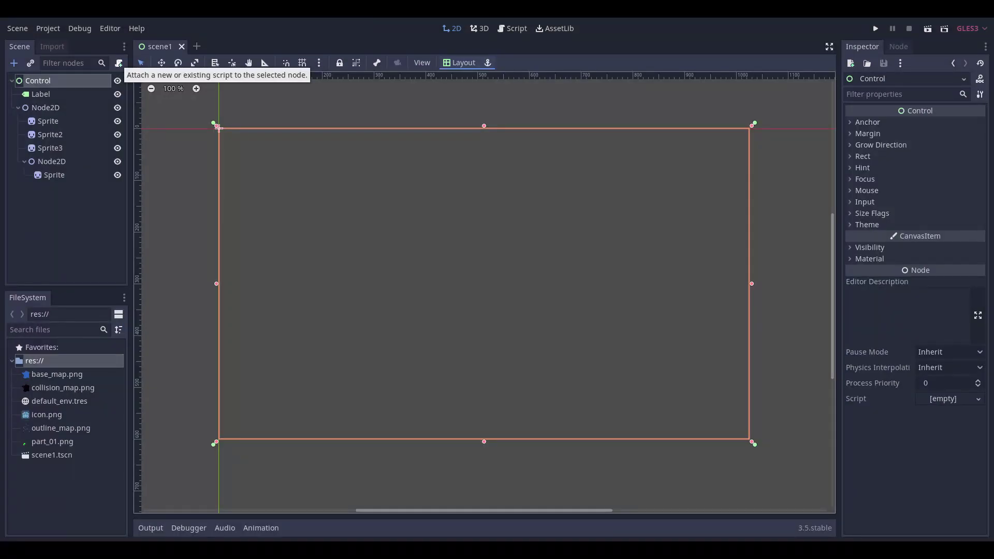
click(119, 63)
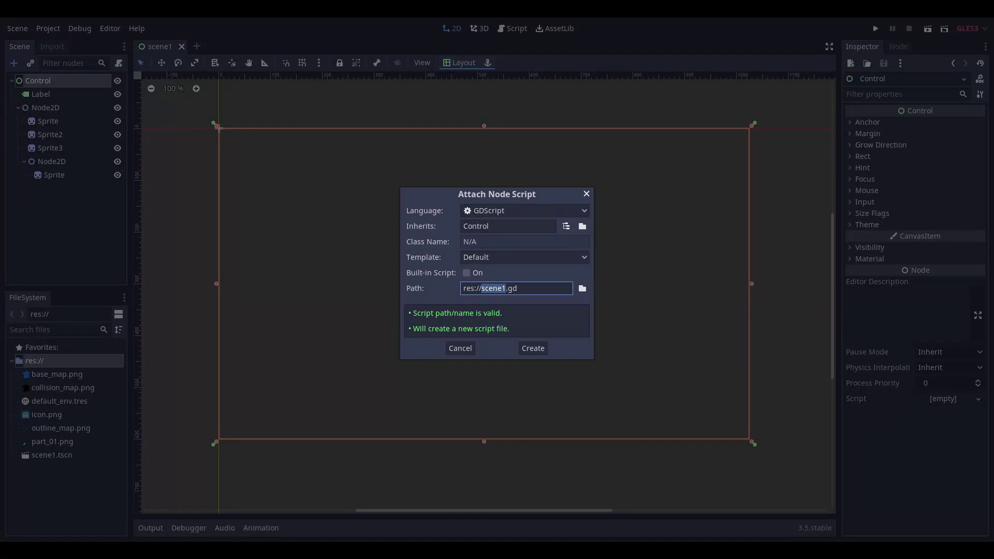
key(Return)
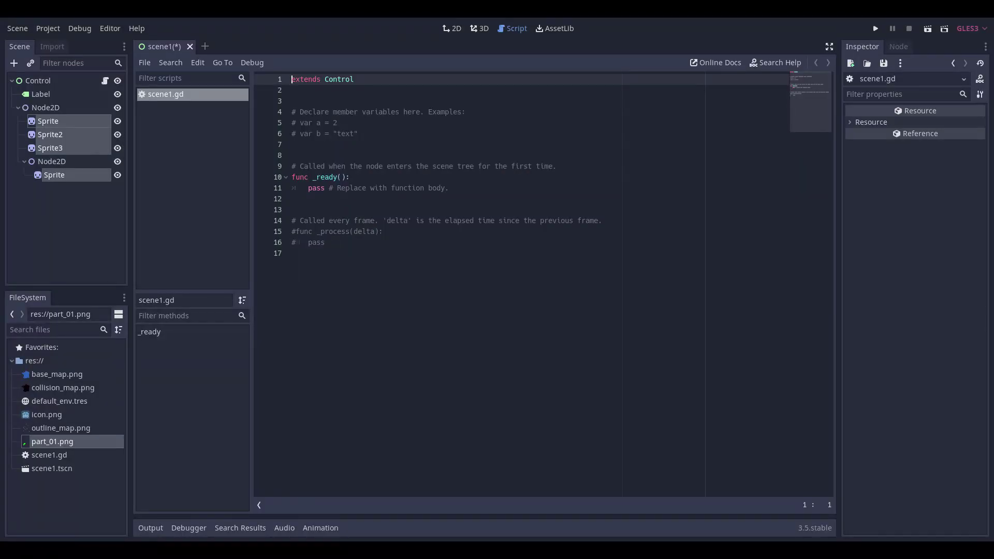
In the 2D view, assign collision_map.png to Sprite, base_map.png to Sprite2, outline_map.png to Sprite3 and part_01.png to the nested Sprite.
key(ctrl+F1)
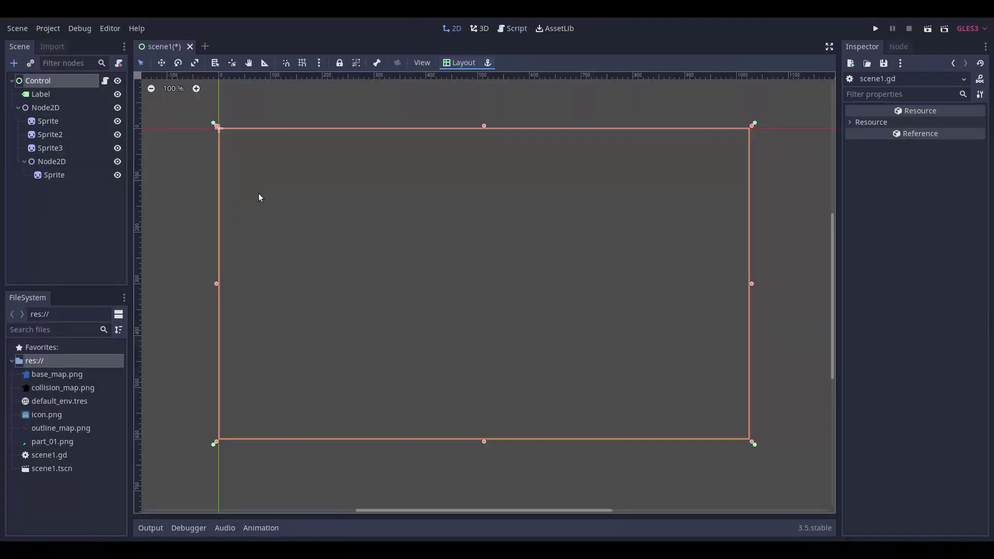
click(60, 122)
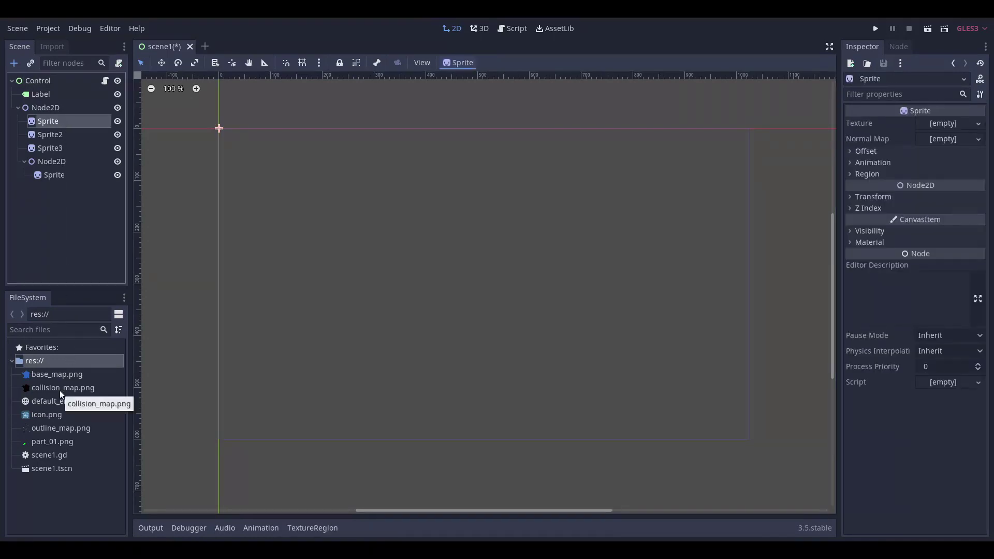
drag(61, 394, 932, 127)
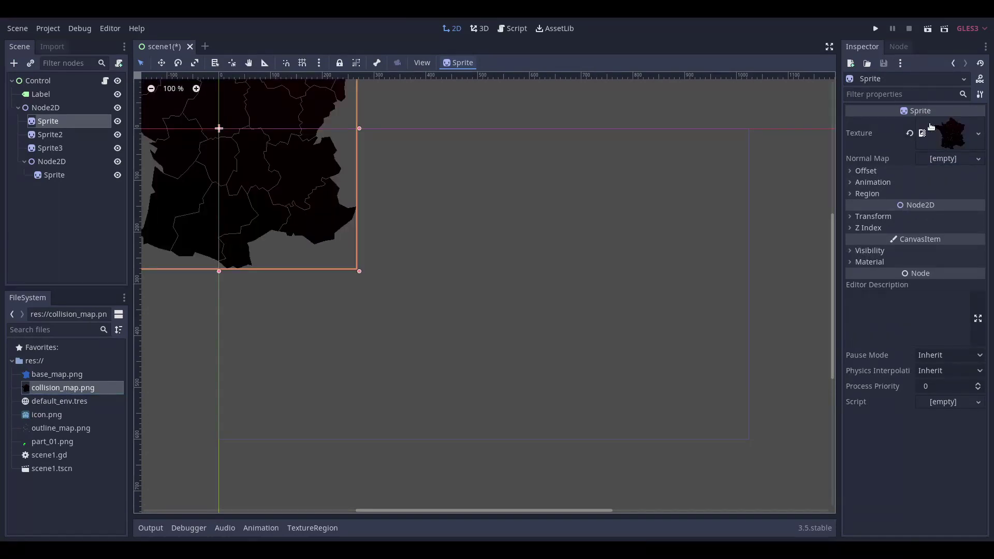
click(46, 138)
drag(52, 376, 953, 131)
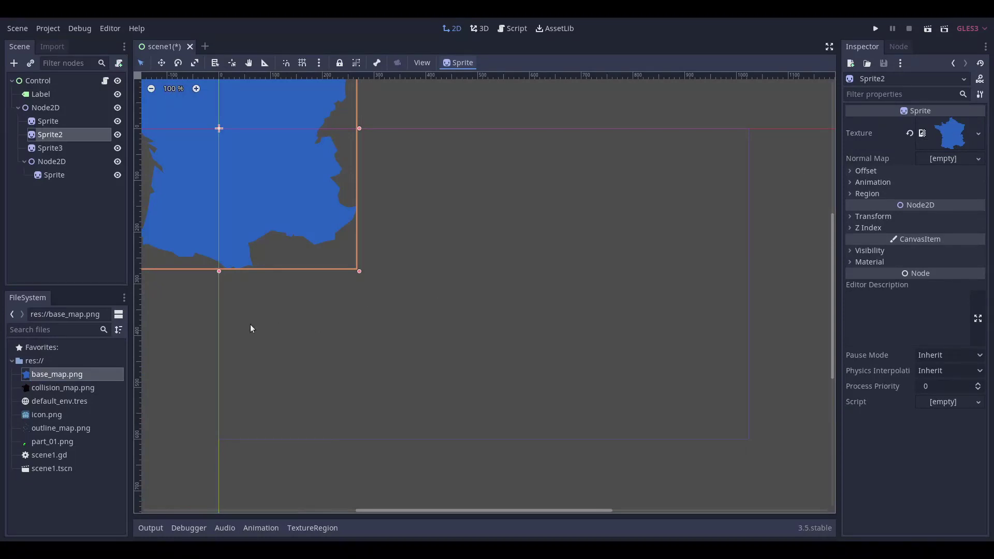
click(54, 150)
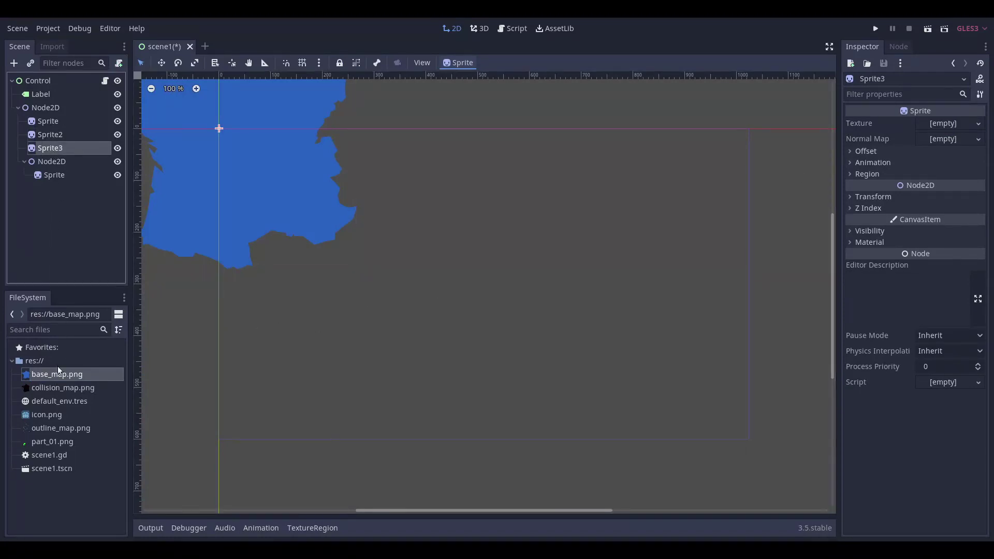
drag(61, 429, 949, 124)
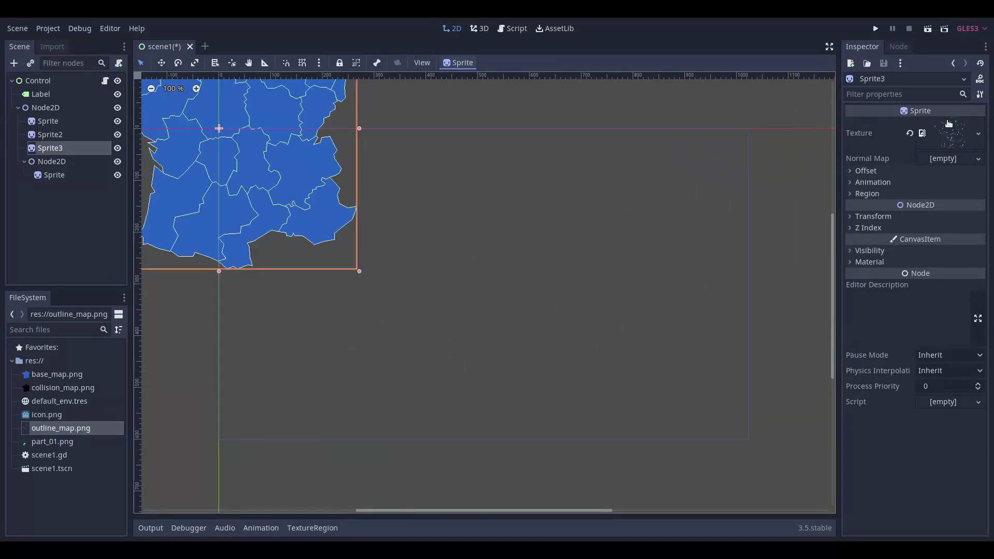
click(62, 180)
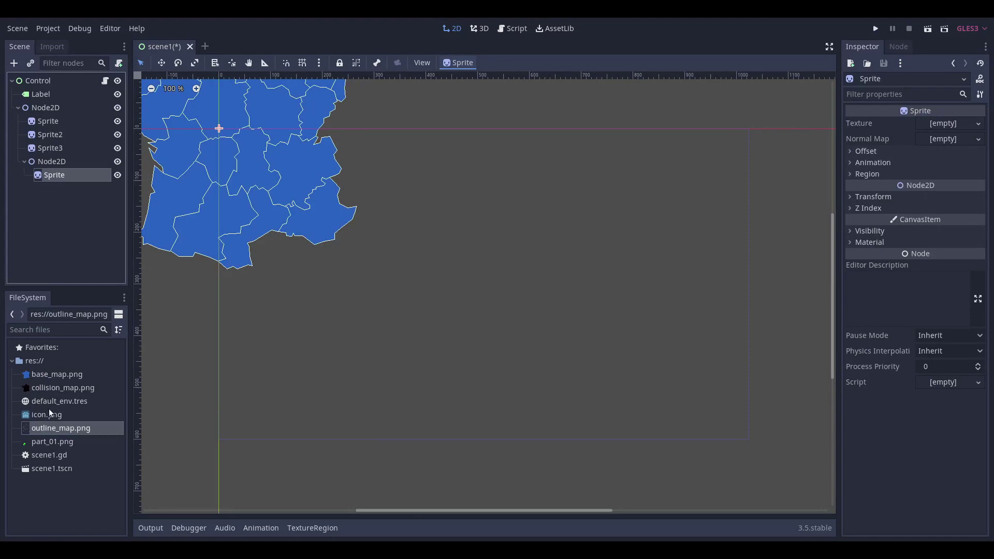
drag(53, 447, 943, 128)
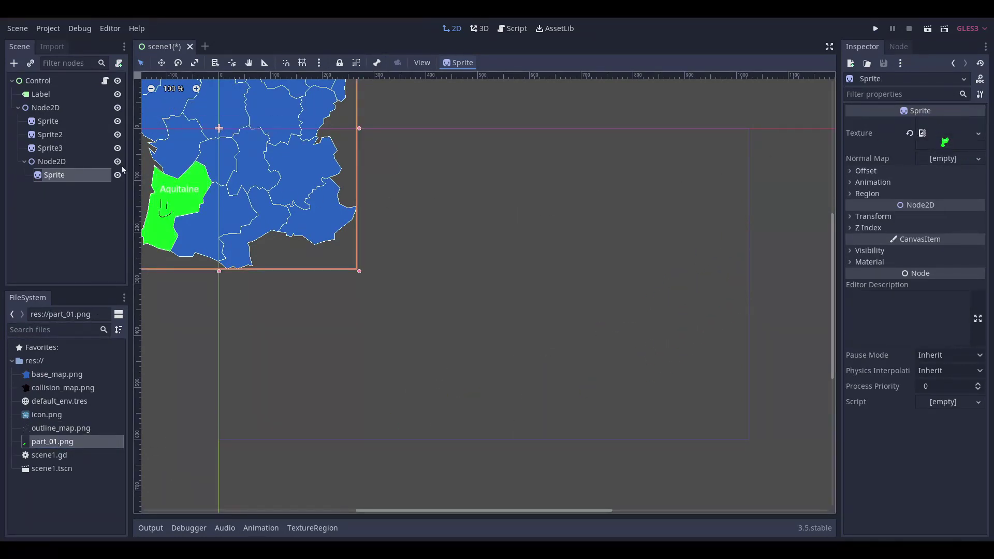
Turn off the Centered option for all four sprites and hide the nested Aquitaine sprite.
click(58, 124)
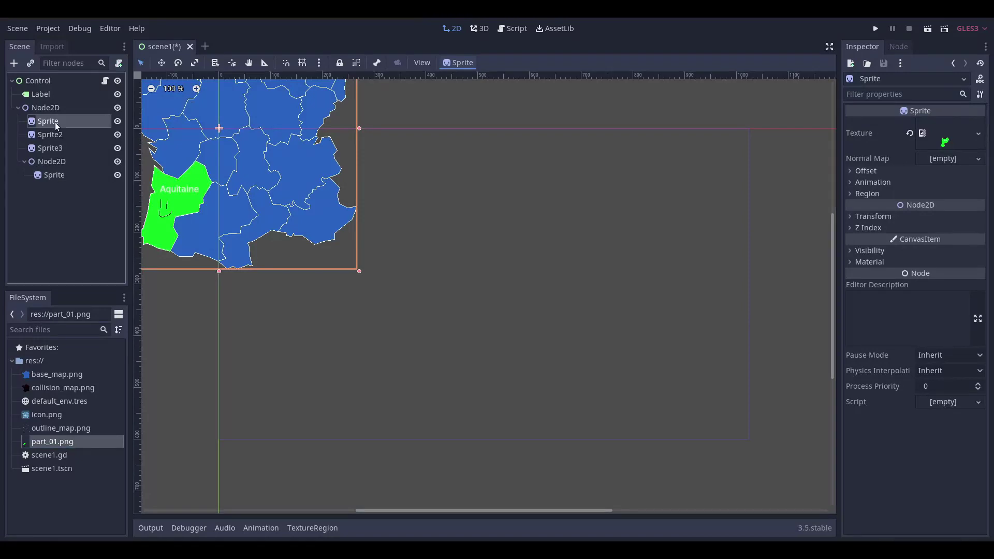
shift+click(49, 151)
ctrl+click(52, 176)
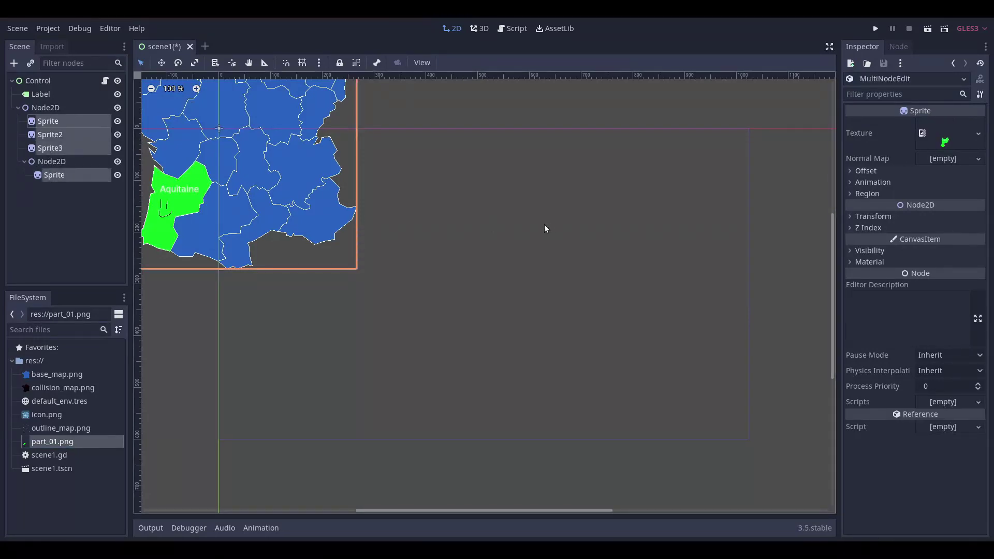
click(851, 172)
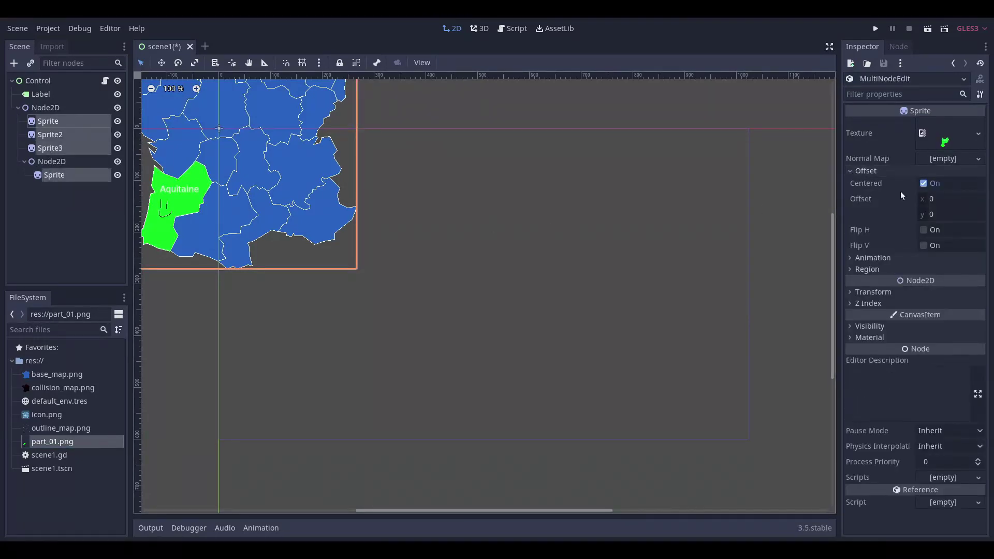
click(923, 185)
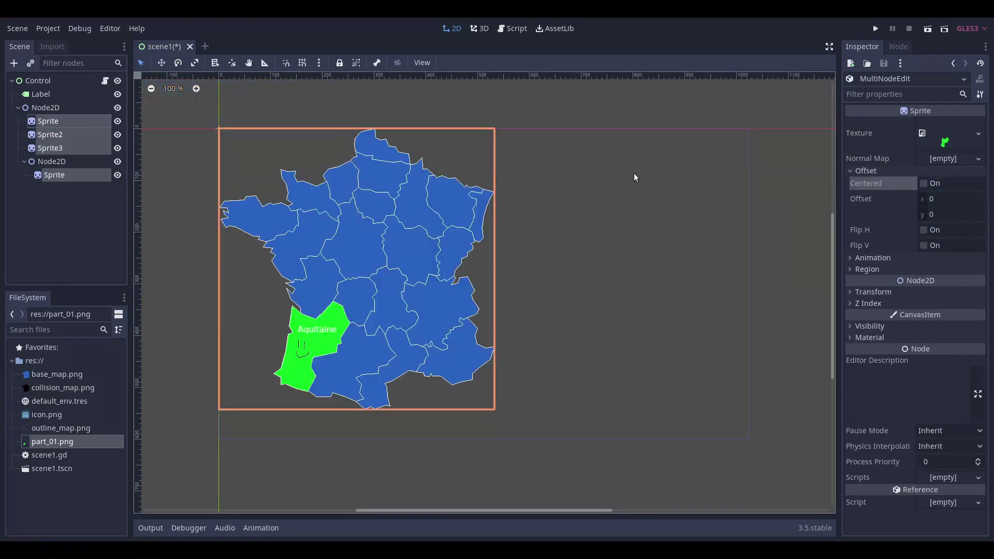
click(603, 212)
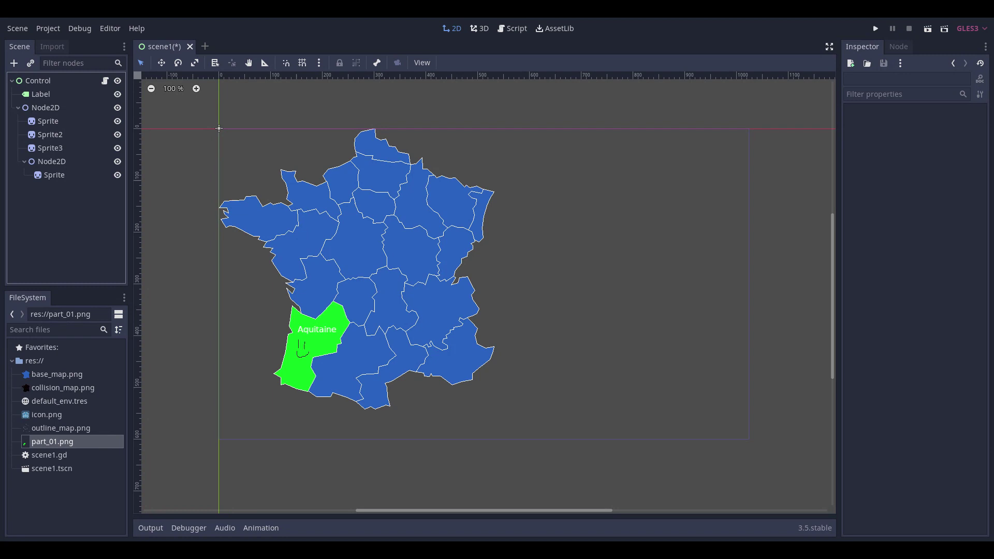
click(117, 175)
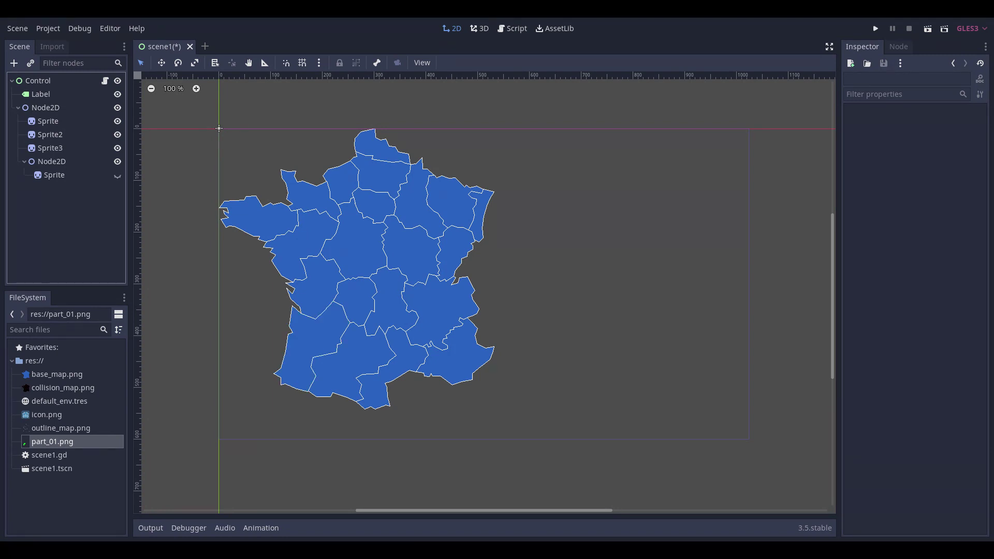
Write scene1.gd to load the collision image, toggle part visibility in select_part, and call select_part(0) from _gui_input on a left mouse press.
key(ctrl+F3)
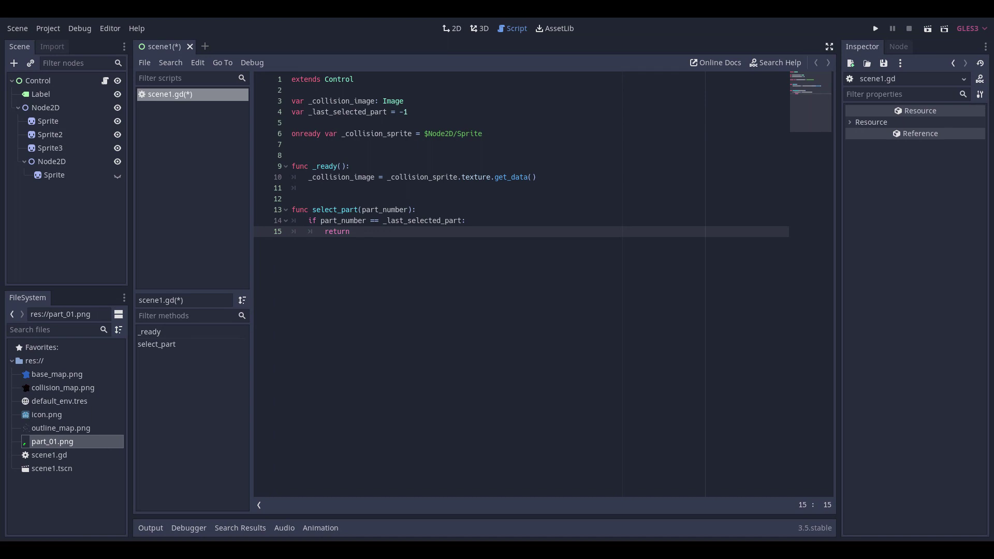
key(Return)
key(Return)
key(BackSpace)
text(_last_selected_part = part_number)
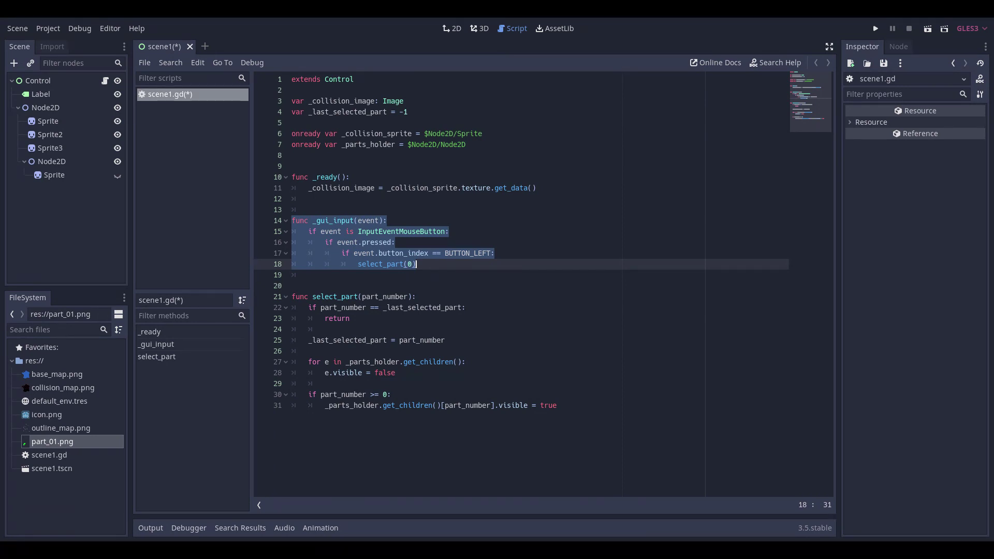
Set the current scene as the main scene and run the project to test map part selection.
key(F5)
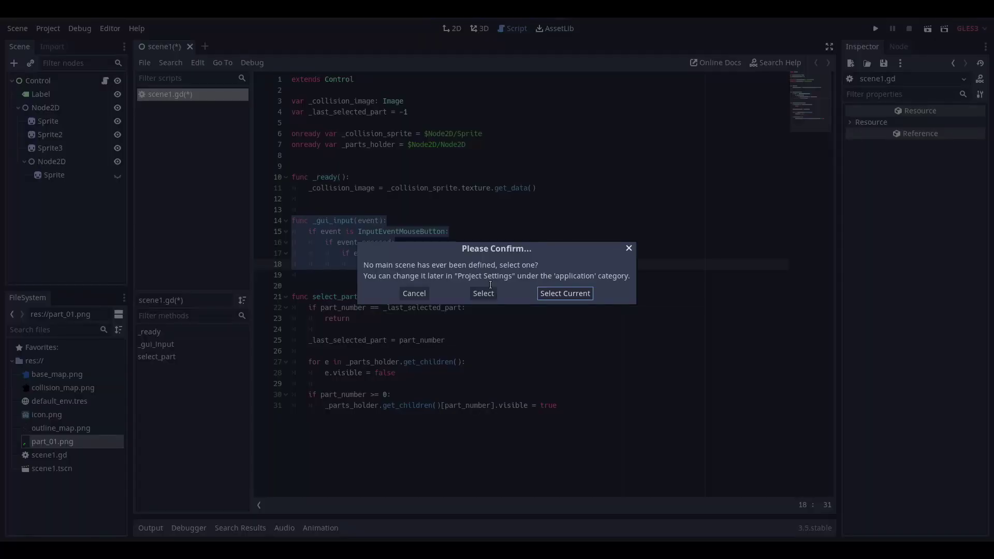
click(559, 294)
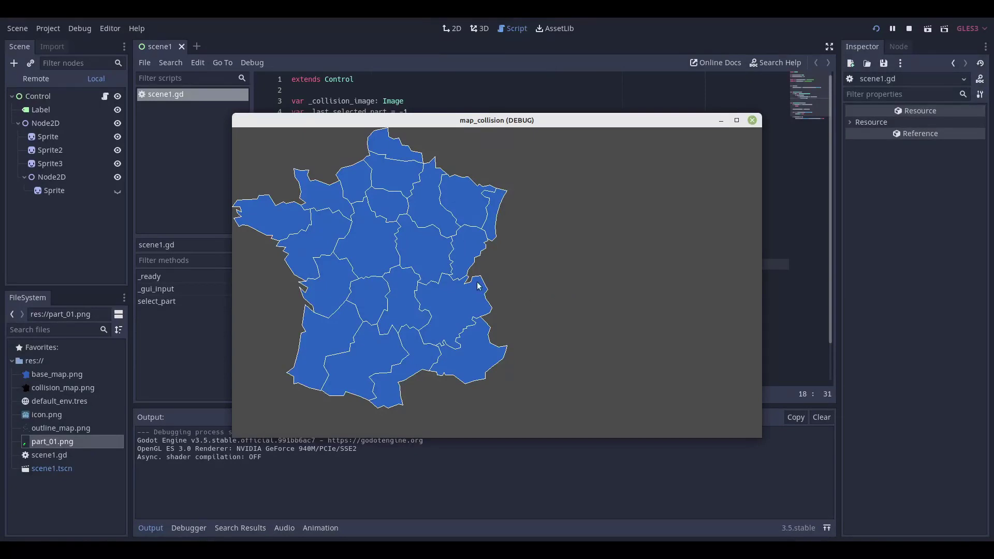
click(418, 260)
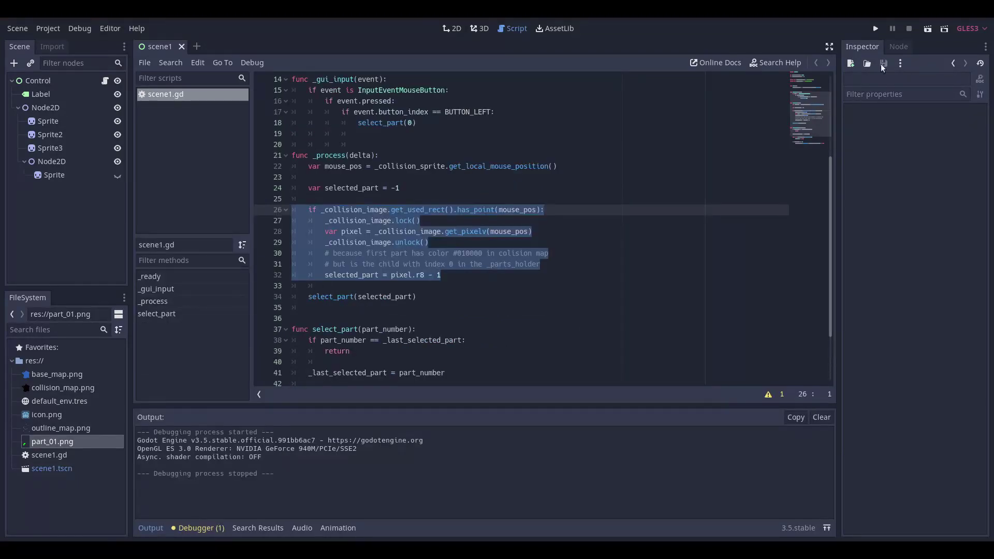
click(875, 29)
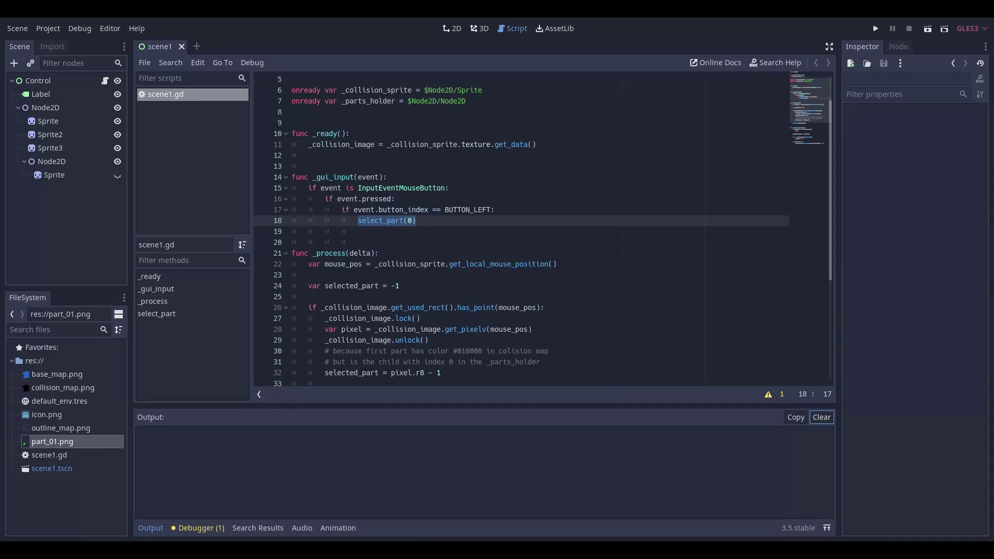
Replace select_part(0) with do_something_with_part(_last_selected_part), a new function printing "clicked" and part_number, and test it on Aquitaine in the running project.
key(ctrl+z)
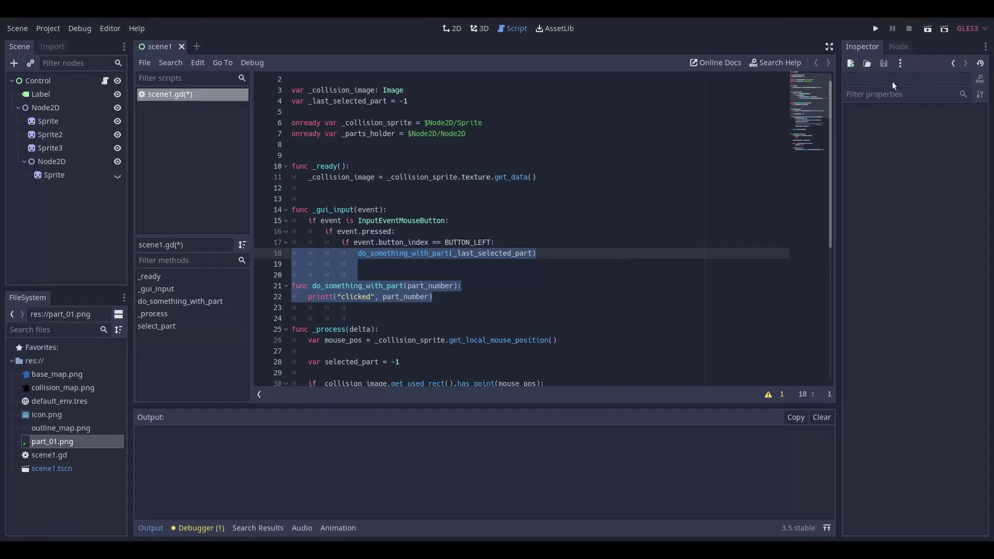
click(875, 29)
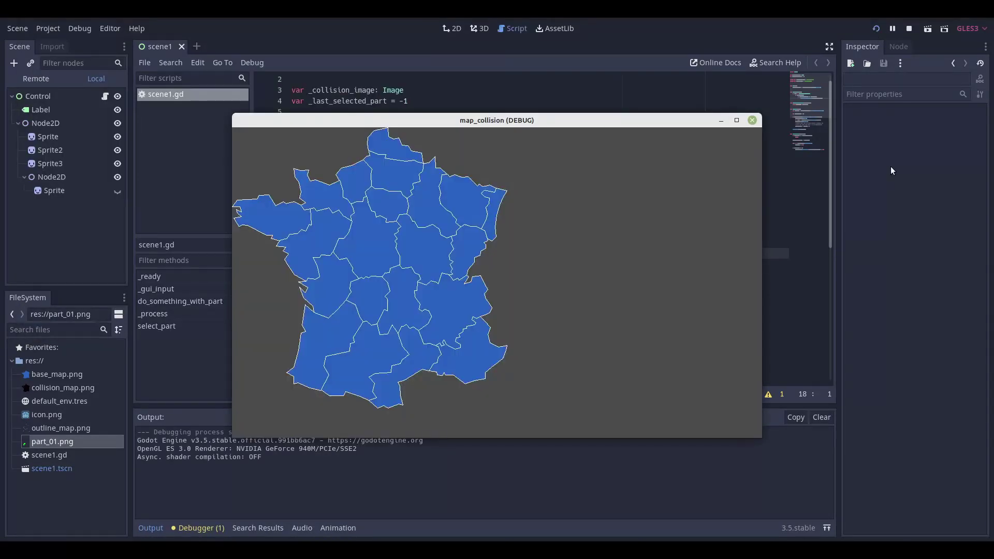
click(309, 364)
click(308, 364)
click(308, 365)
click(309, 364)
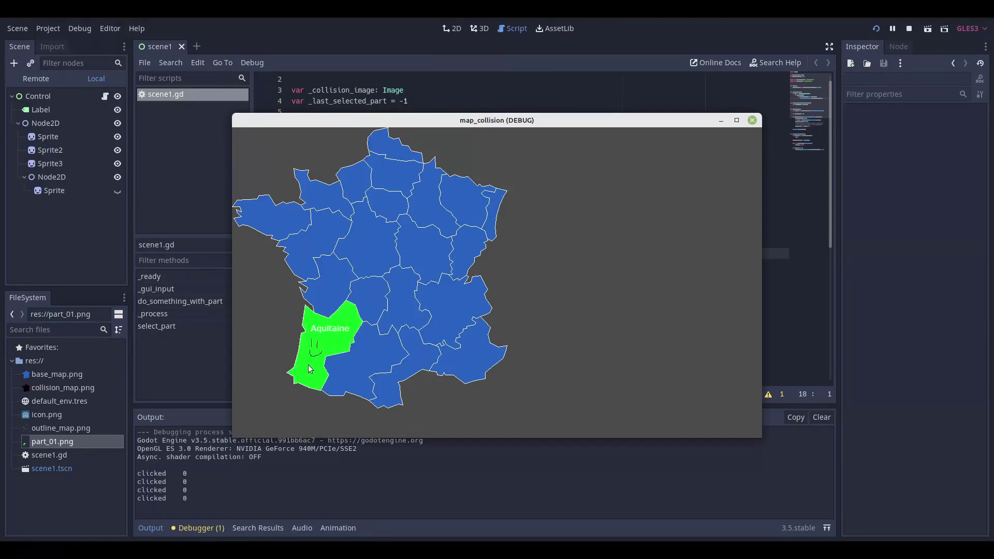
click(308, 365)
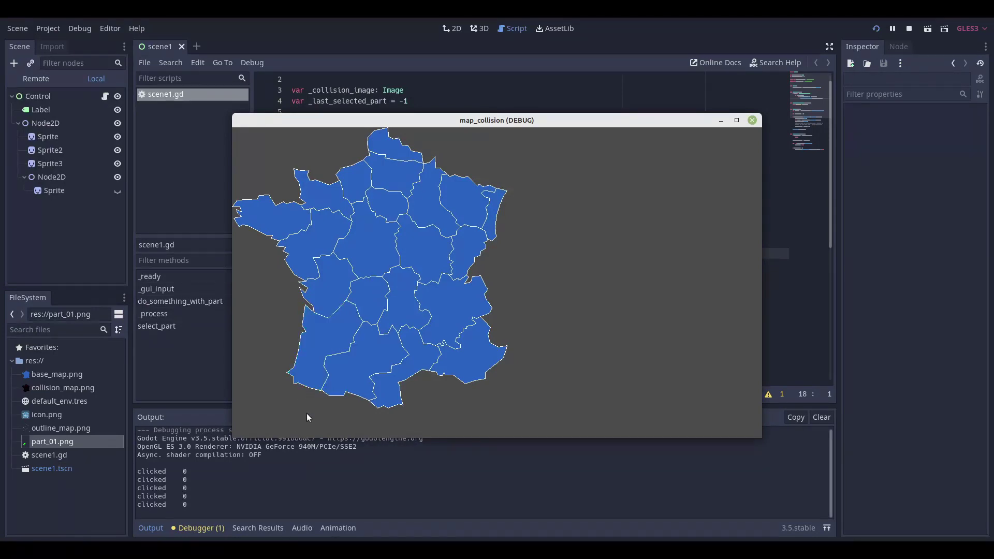
key(alt+F4)
Review the part-visibility lines ending select_part and toggle the nested Sprite's visibility on and off in the 2D view.
scroll(518, 259, down, 8)
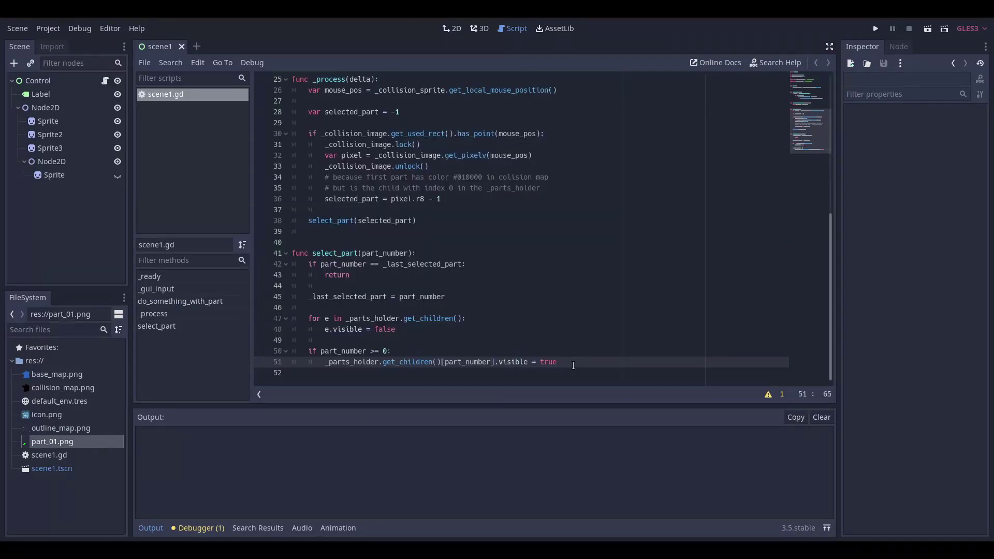
drag(569, 363, 252, 351)
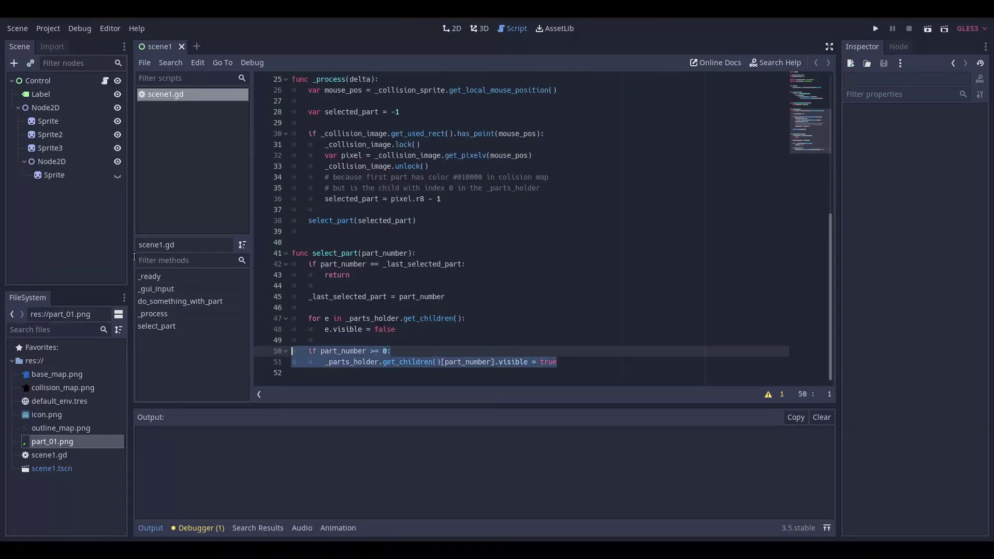
click(449, 29)
click(117, 176)
click(118, 176)
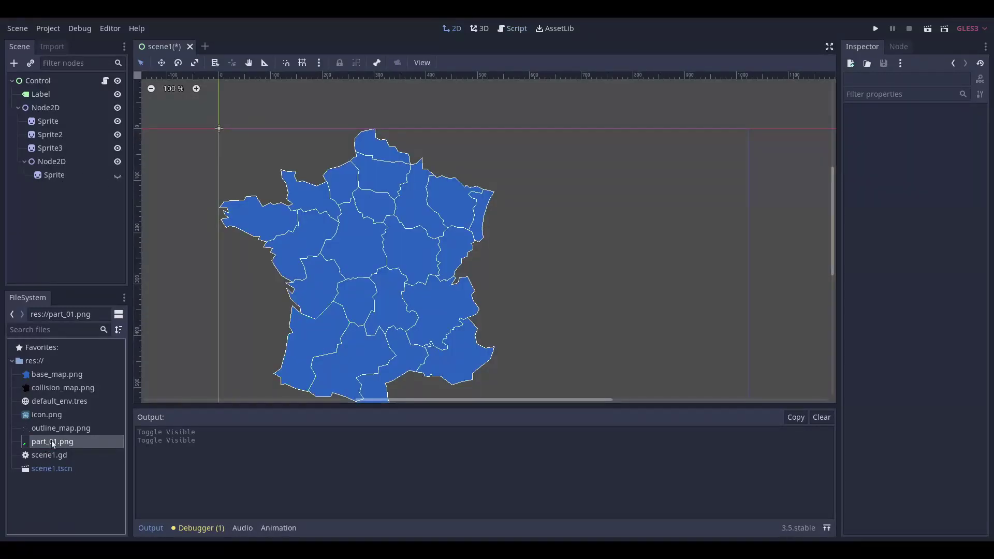
Add a _label reference to $Label, set its text to str(part_number) in select_part, and require part_number < _parts_holder.get_child_count().
key(F3)
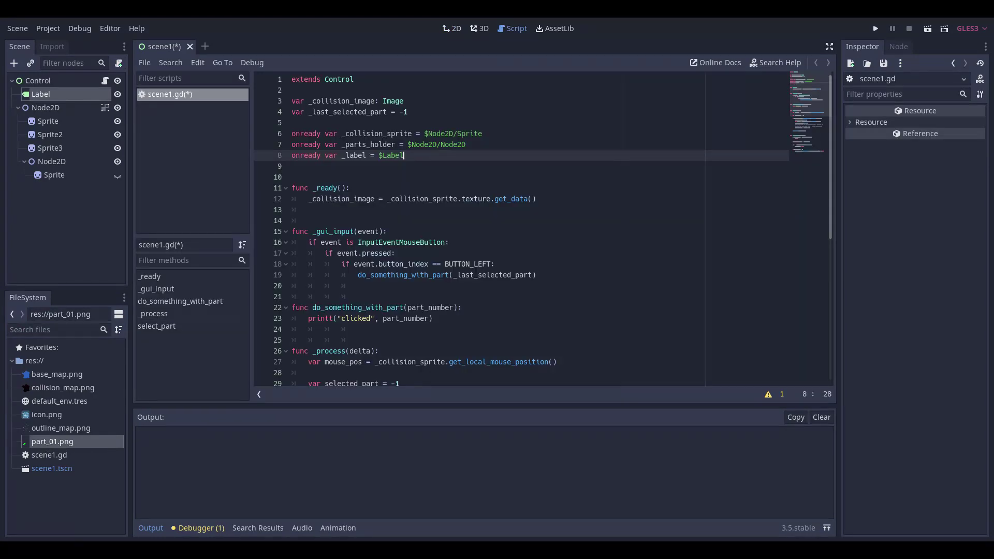
scroll(541, 231, down, 9)
click(431, 329)
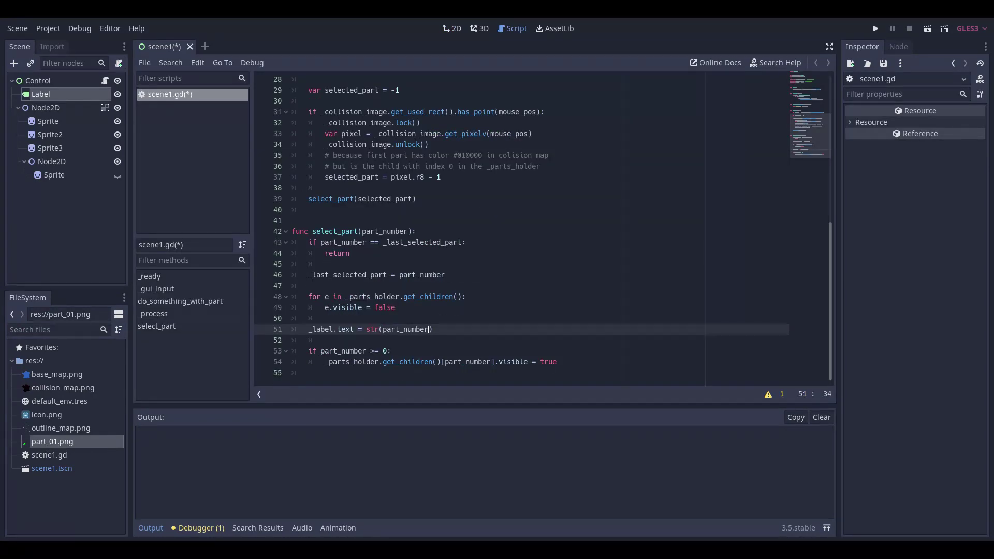
key(ctrl+z)
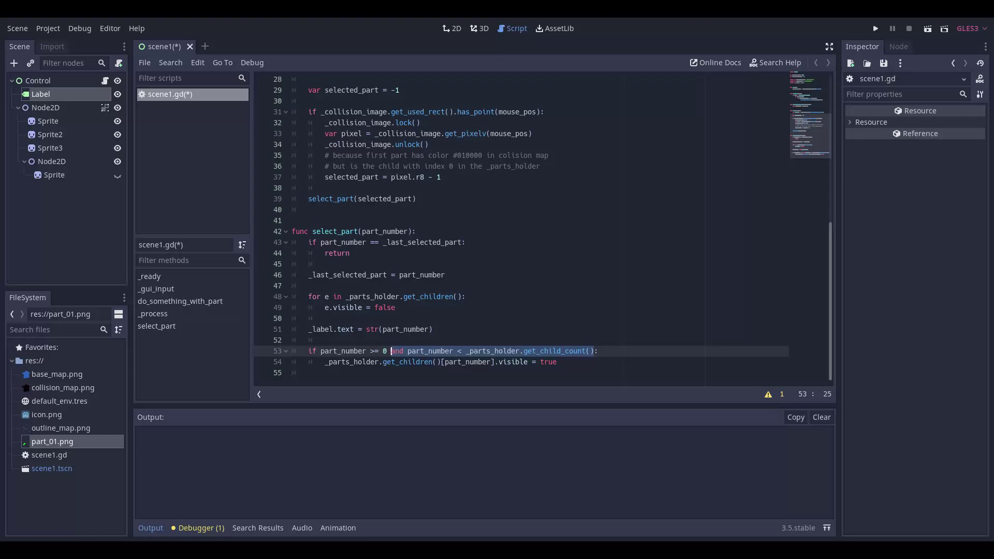
Run the project, try the label and part detection on the map, and close the game window.
click(875, 29)
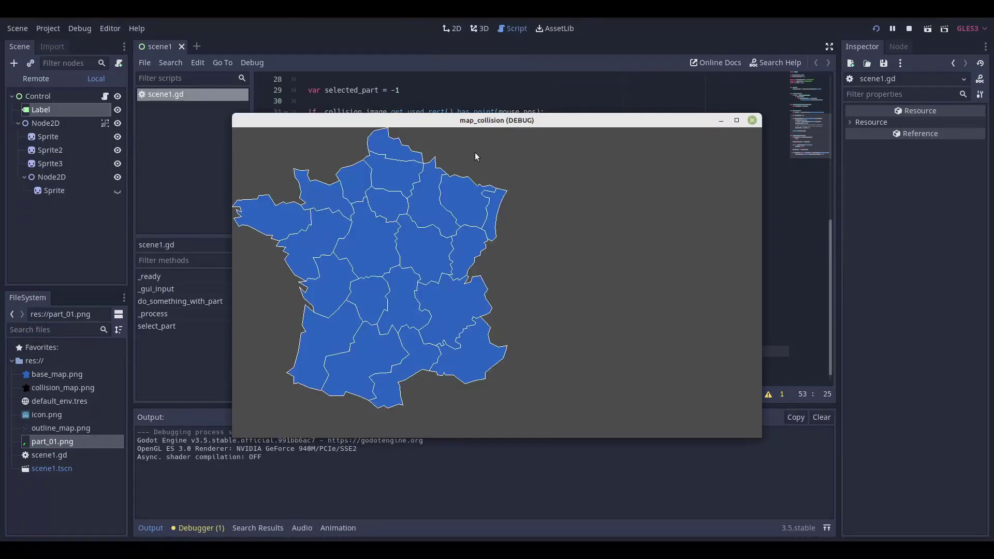
click(334, 235)
click(752, 120)
Group the upper Node2D with its child sprites in the 2D view.
click(44, 108)
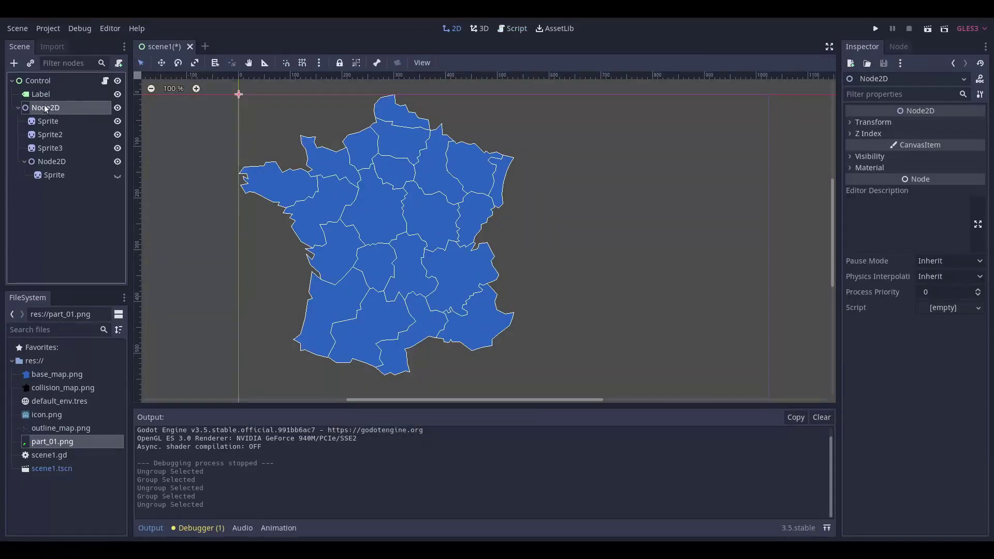
click(357, 64)
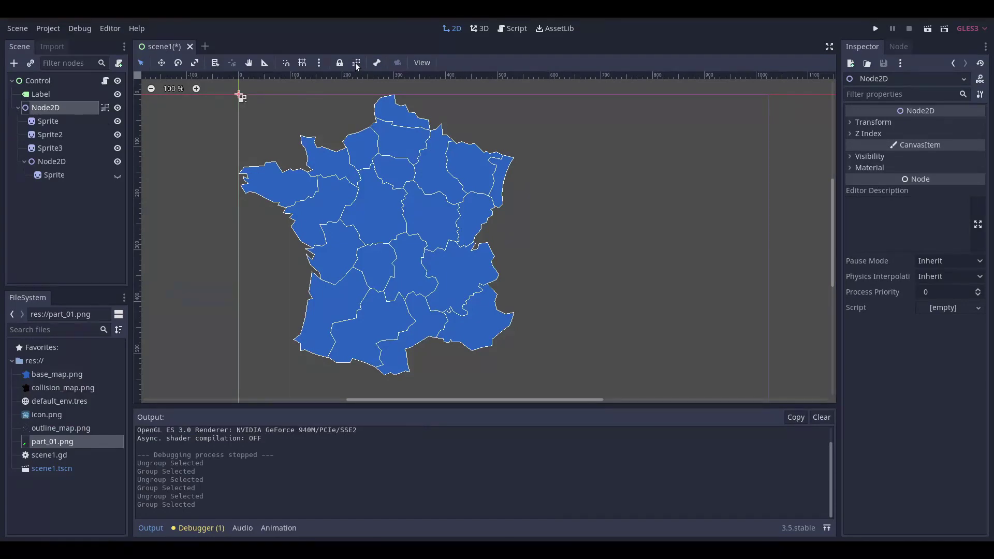
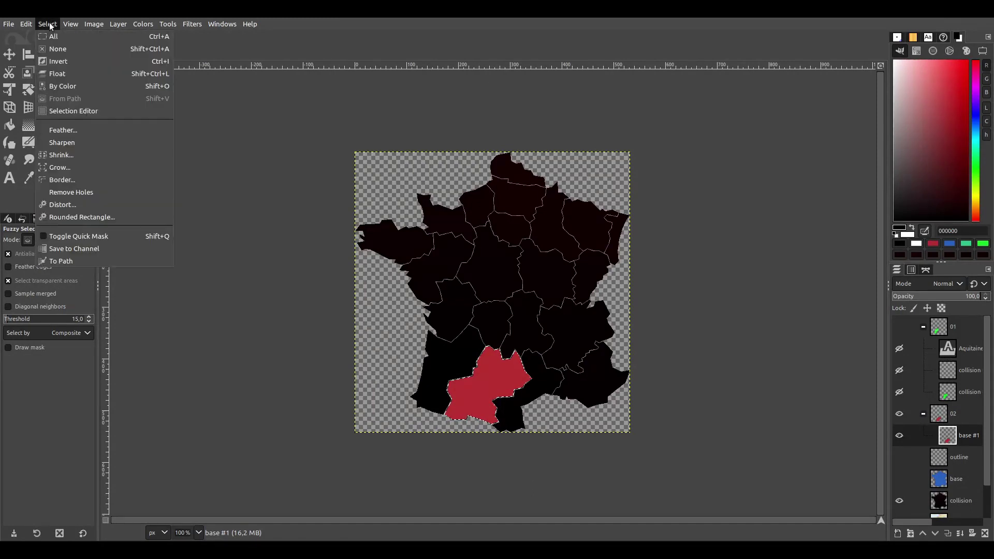
Convert the red region's selection to a smooth 5 px border and add a transparent layer in group 02.
click(73, 183)
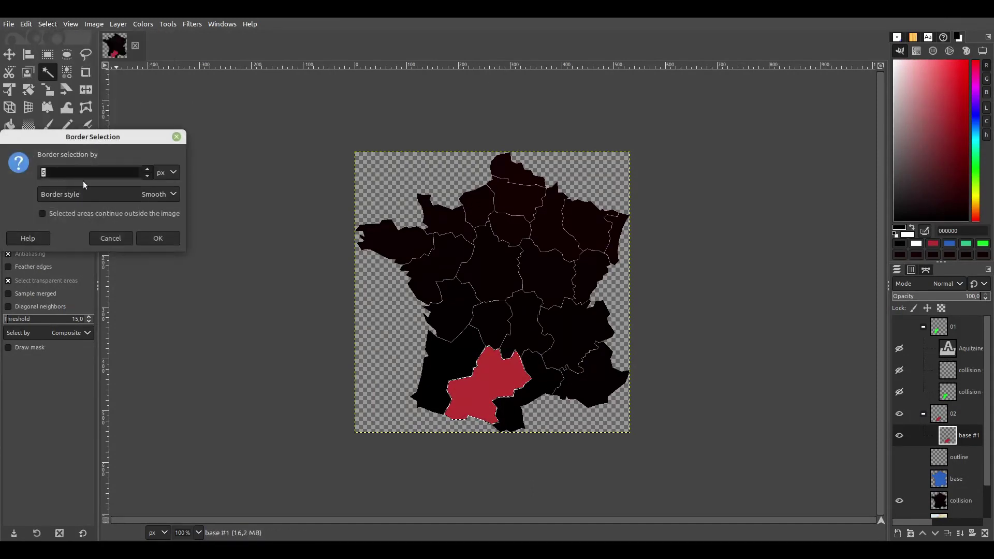
click(158, 238)
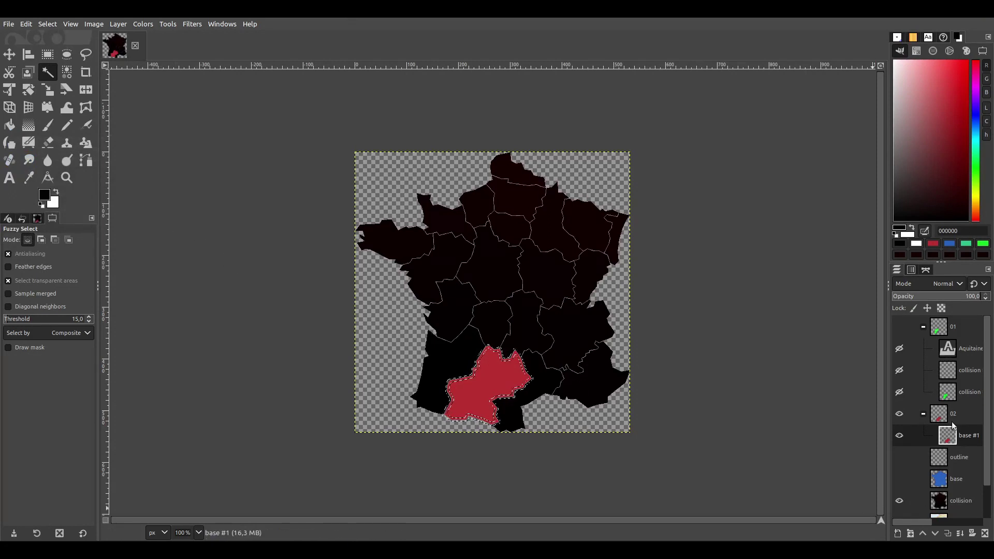
click(898, 533)
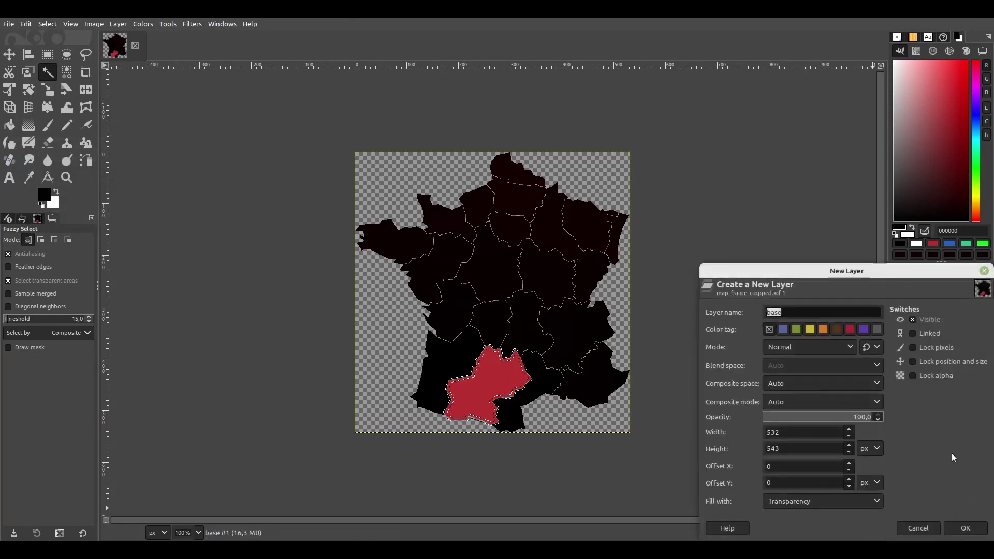
click(968, 531)
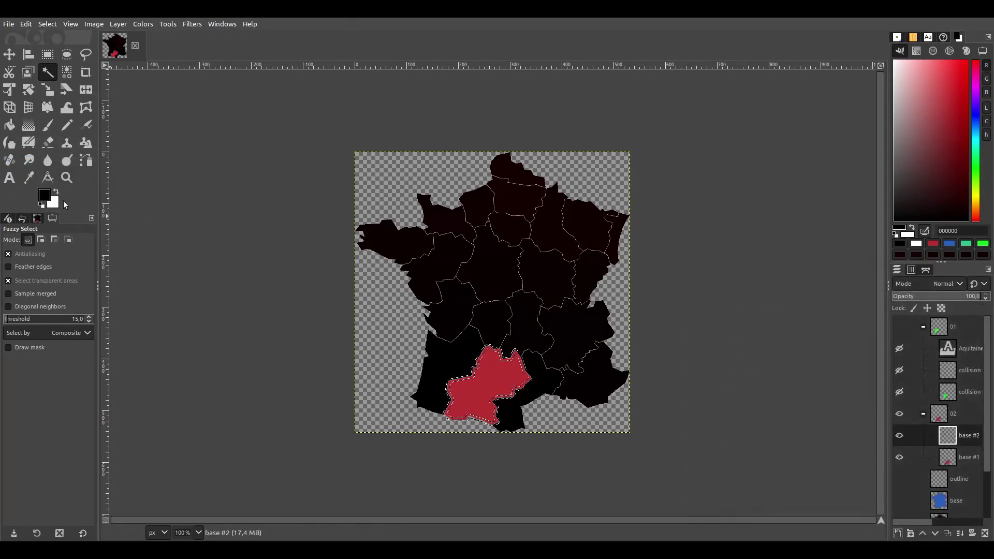
Fill the border selection with white on the new layer and clear the selection.
key(x)
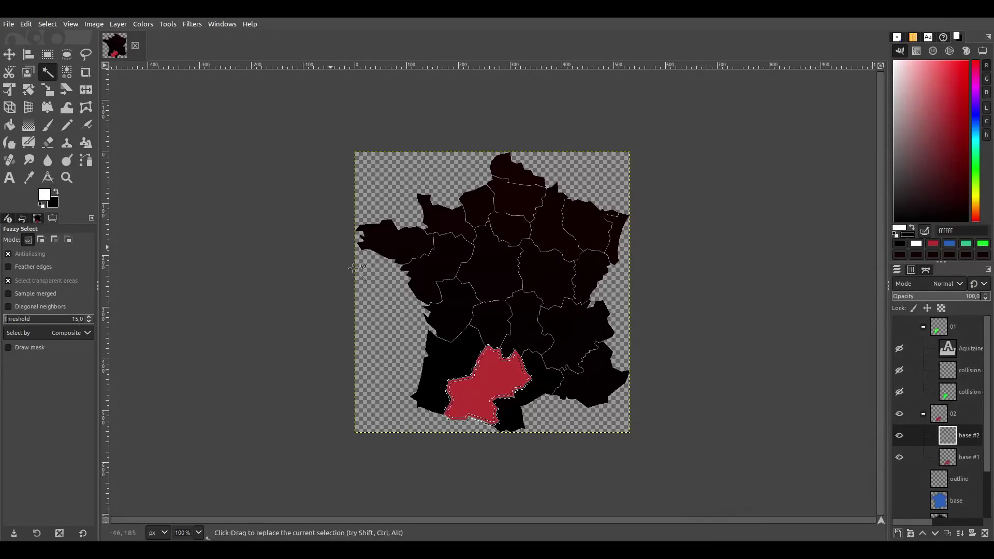
click(24, 24)
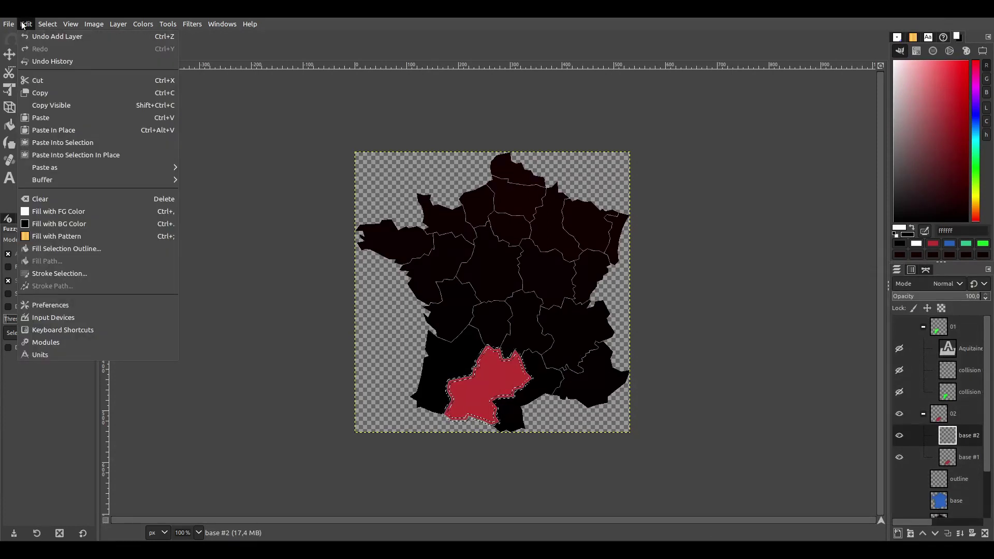
click(66, 212)
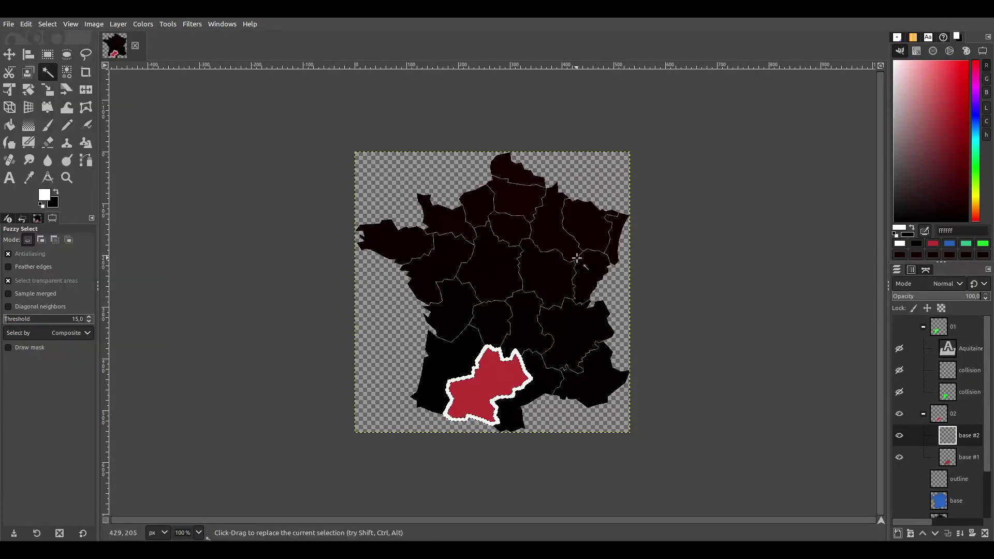
click(46, 26)
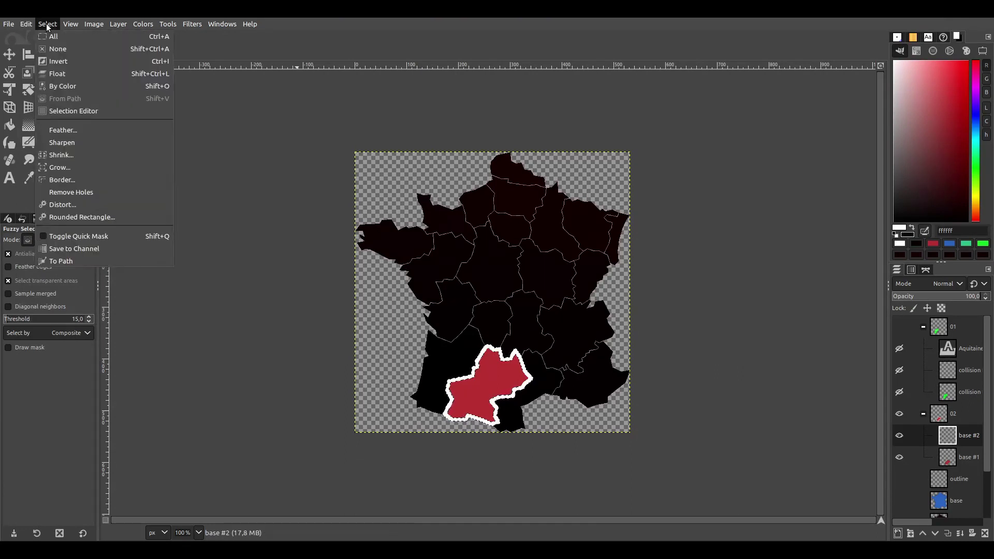
click(54, 36)
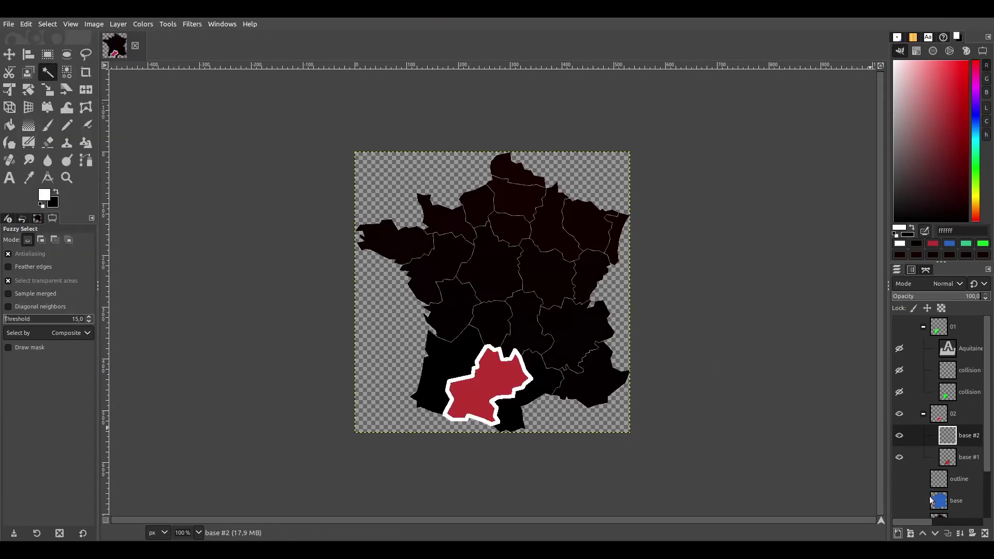
Duplicate the white outline layer beneath the original and apply a Gaussian Blur of 1.50 in X and Y to the copy.
click(948, 533)
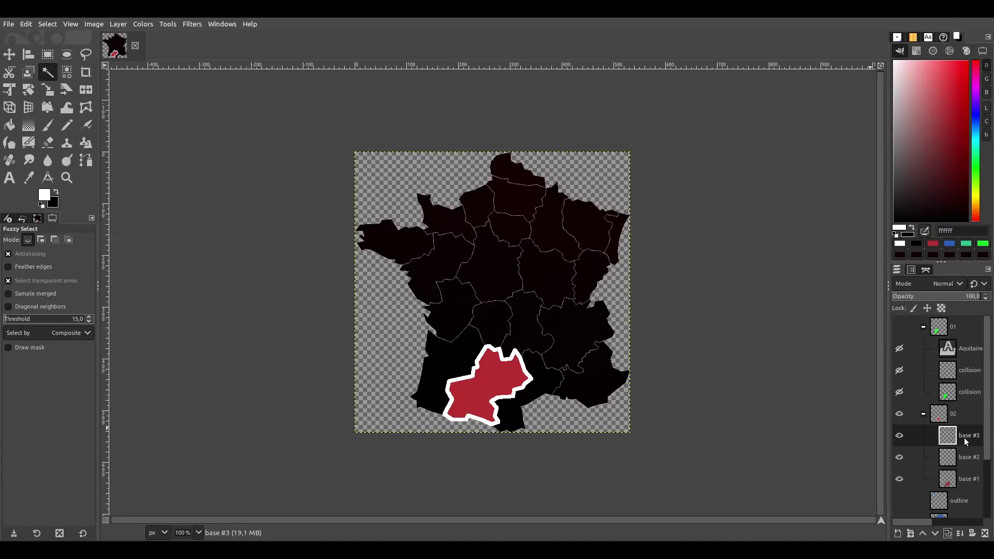
drag(966, 441, 966, 469)
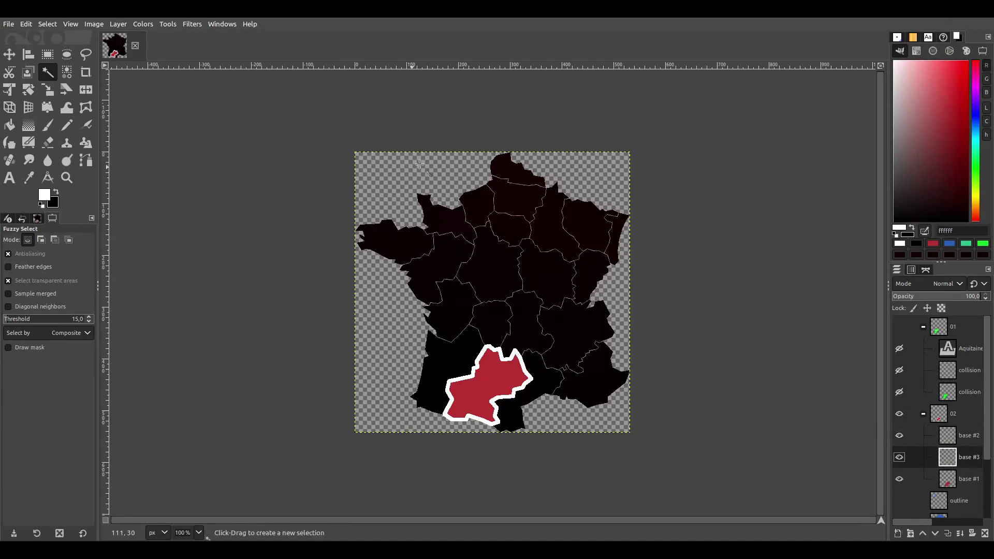
click(192, 24)
mouse_move(215, 83)
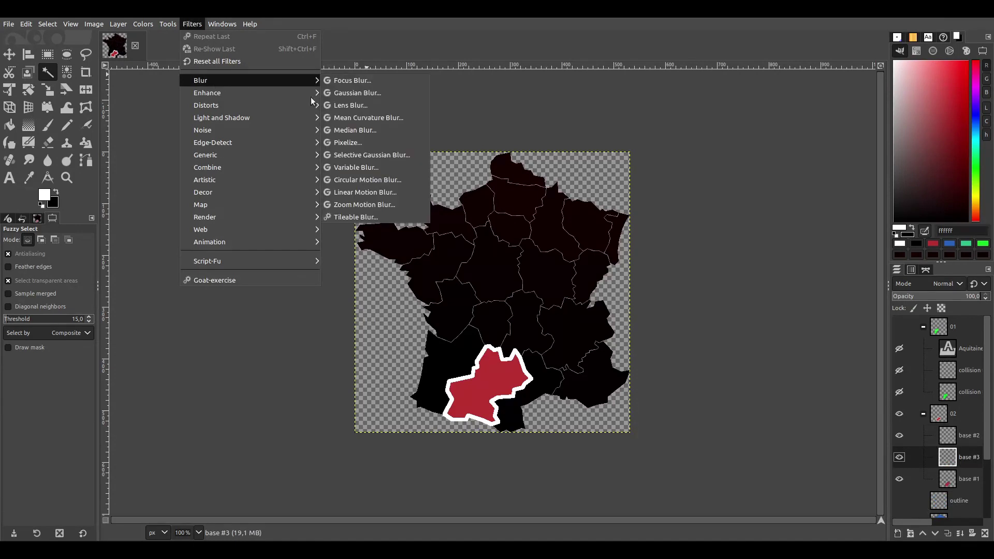
click(353, 93)
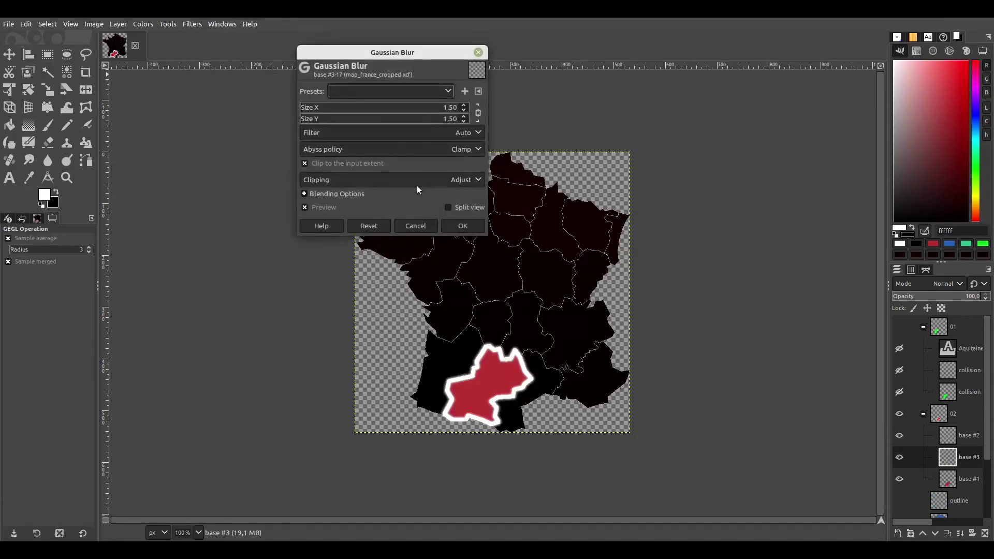
click(458, 228)
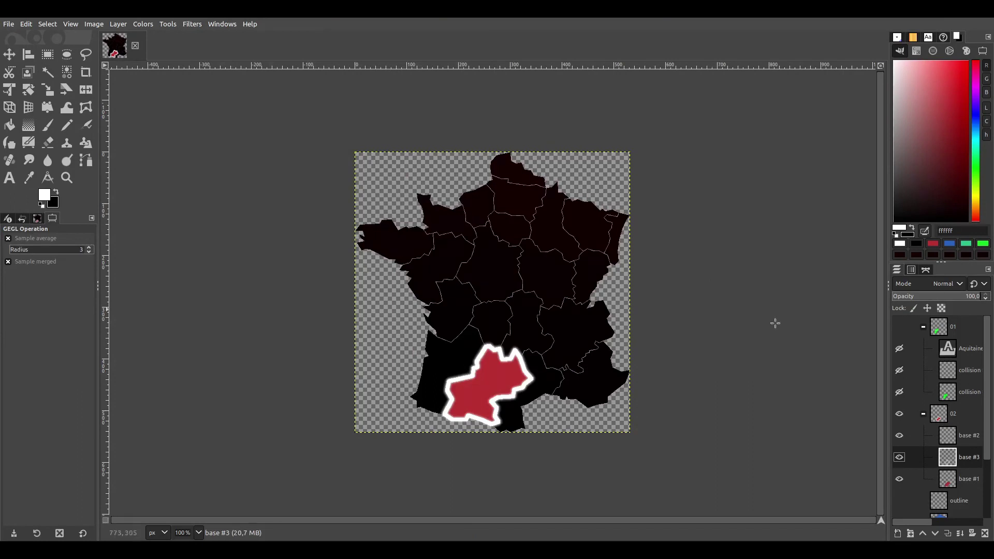
Export the red region with its outline as part_02.png with the collision layer hidden, and save the image file.
scroll(955, 461, down, 3)
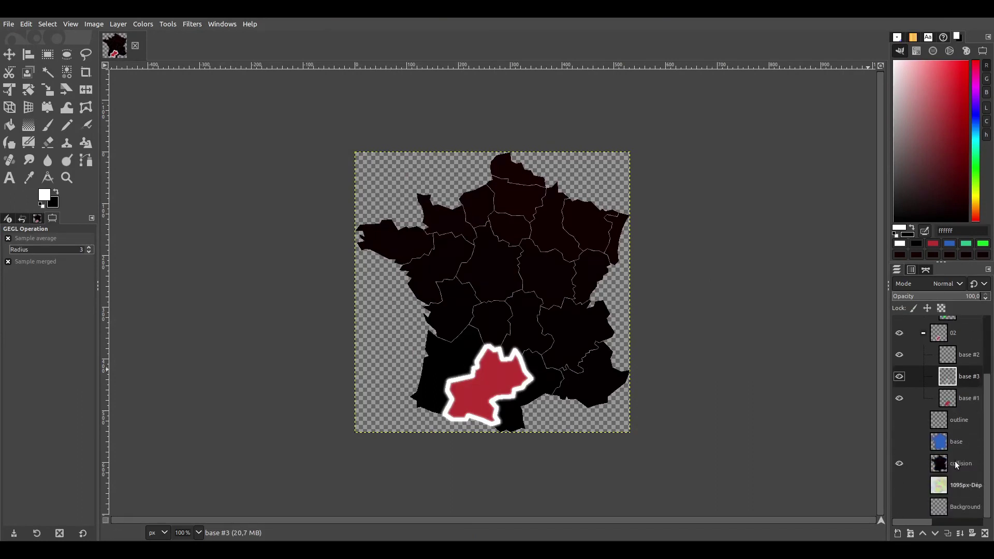
click(899, 464)
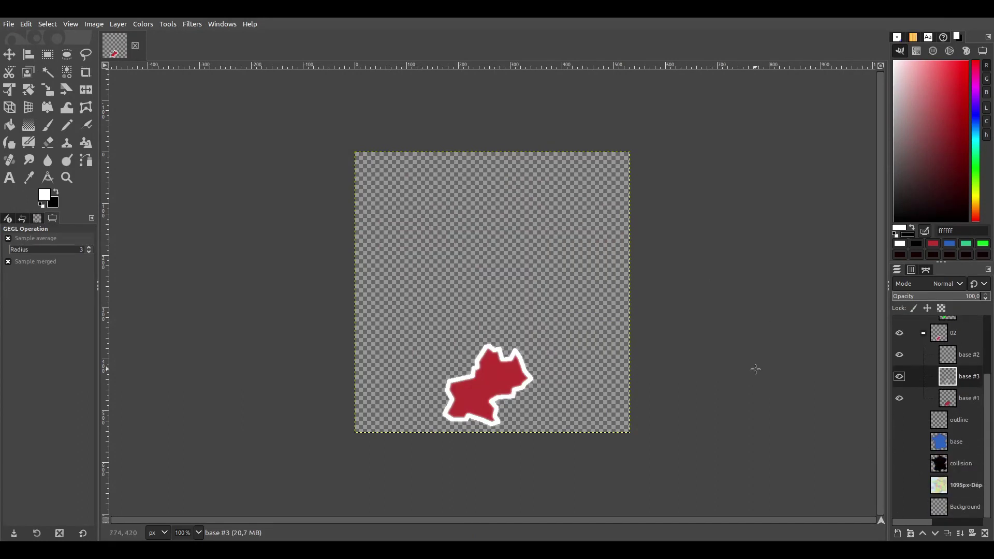
click(8, 25)
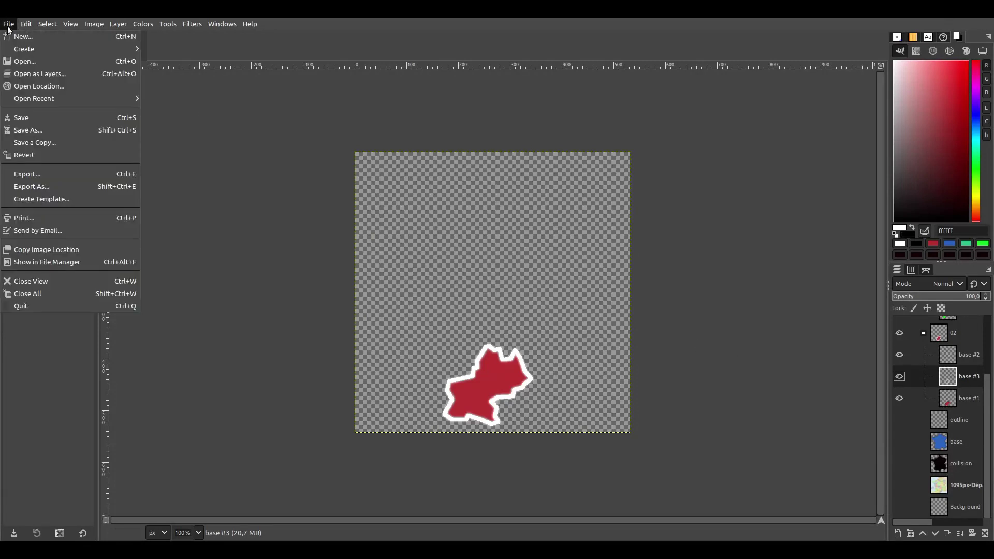
click(65, 186)
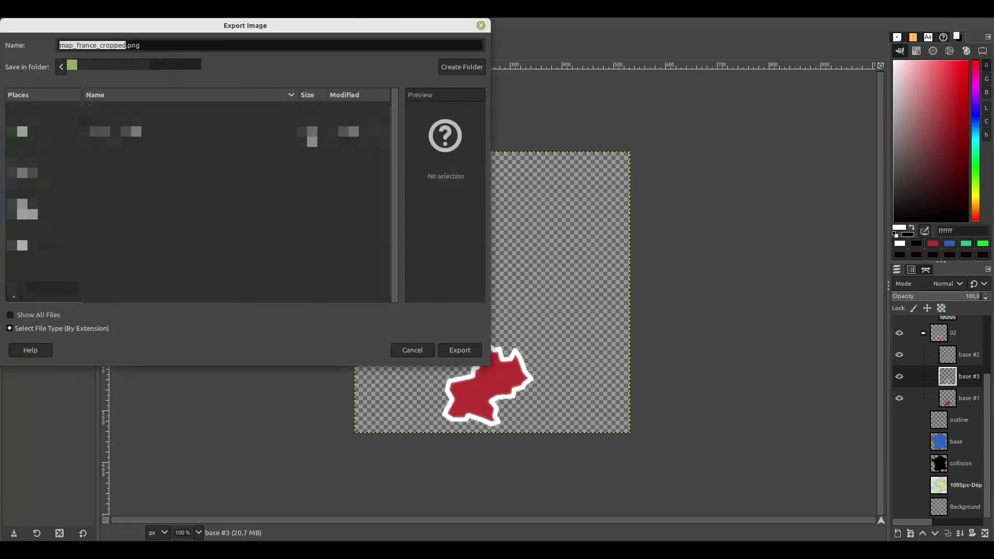
click(187, 141)
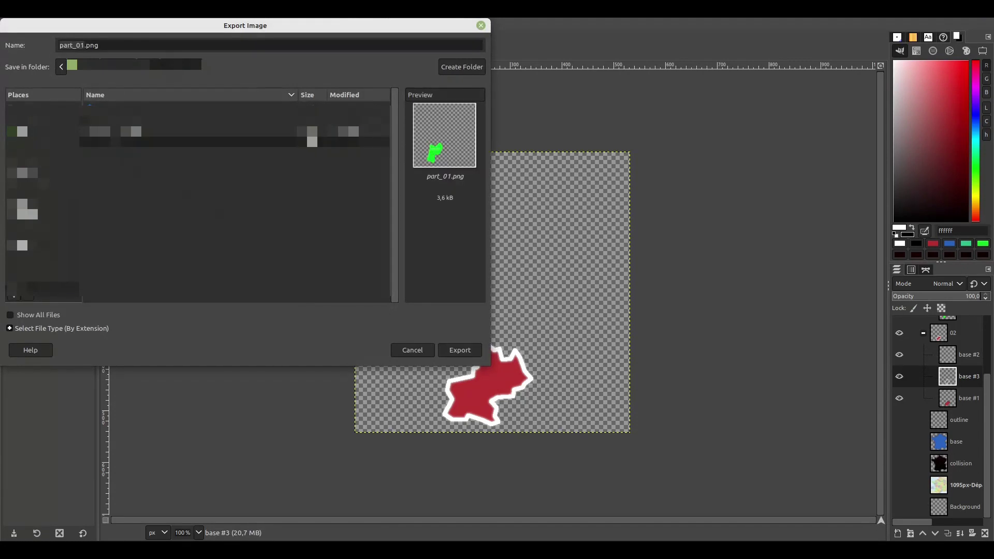
click(79, 46)
key(Delete)
text(2)
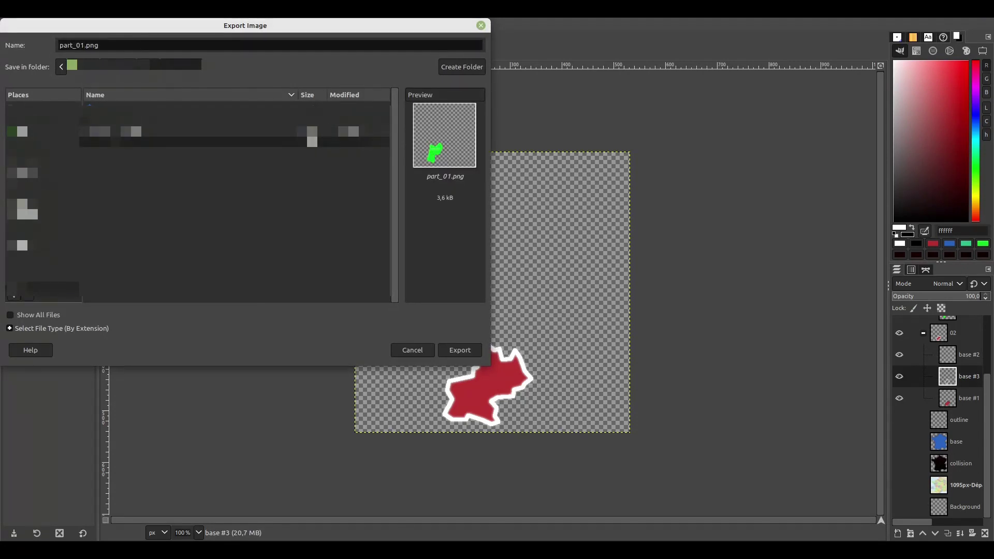
click(465, 353)
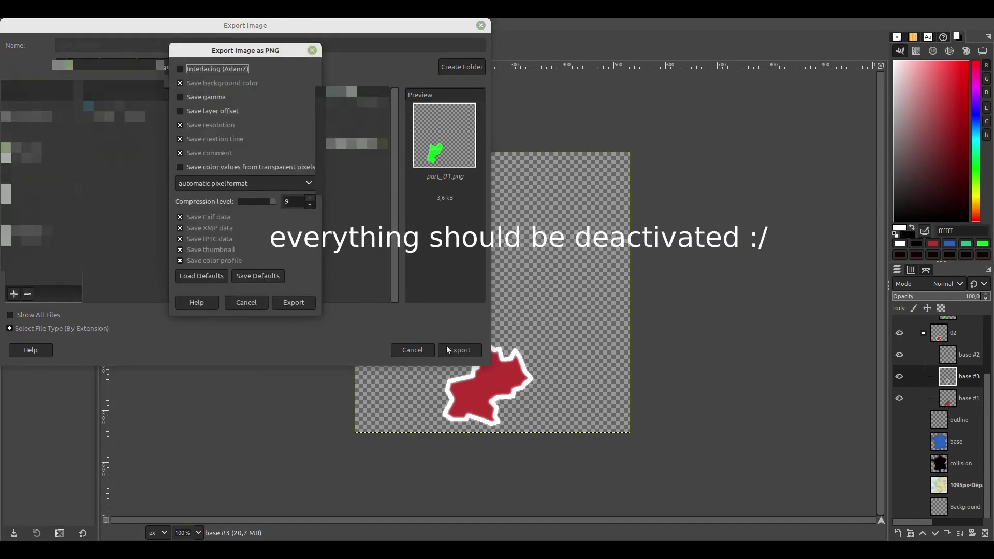
click(303, 301)
key(ctrl+s)
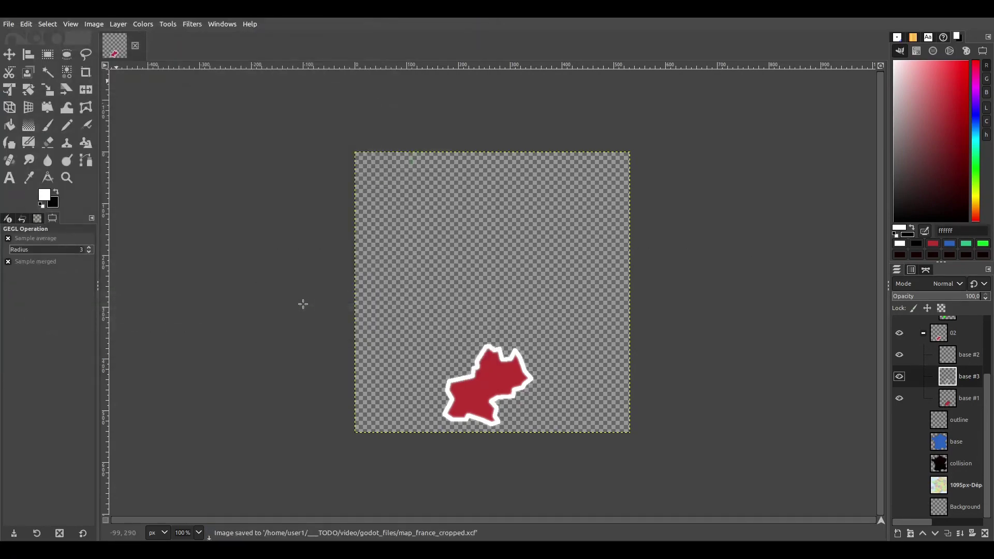
Switch to Godot and add part_02.png from the file manager to the project's res:// folder.
key(alt+Tab)
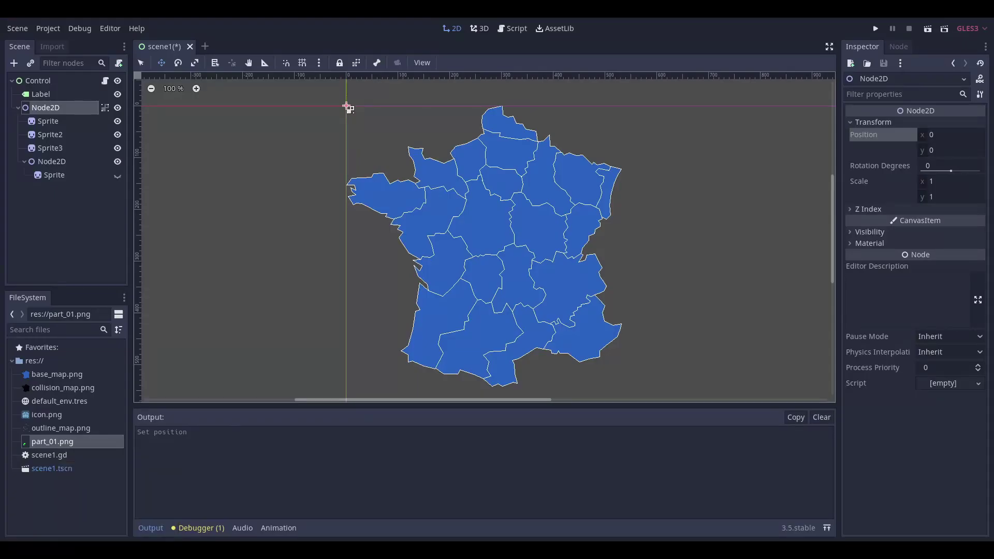
key(alt+Tab)
drag(629, 145, 63, 490)
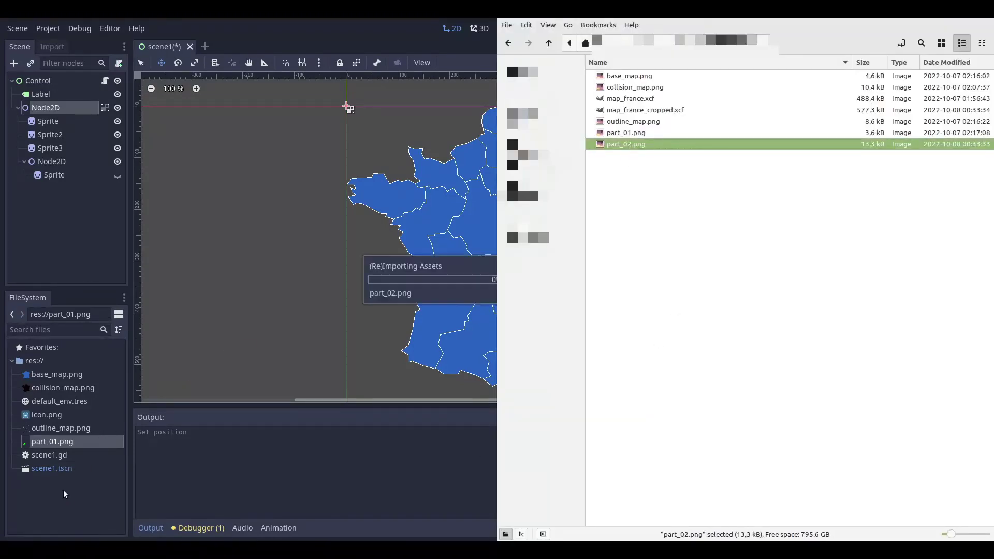
Turn off the Filter flag in the import settings of part_02.png and reimport it.
click(56, 455)
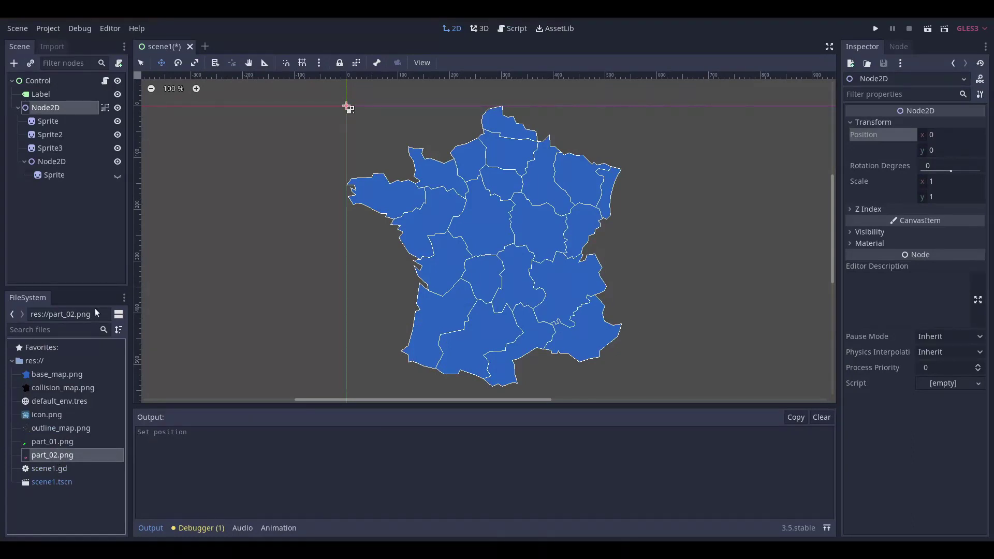
click(60, 47)
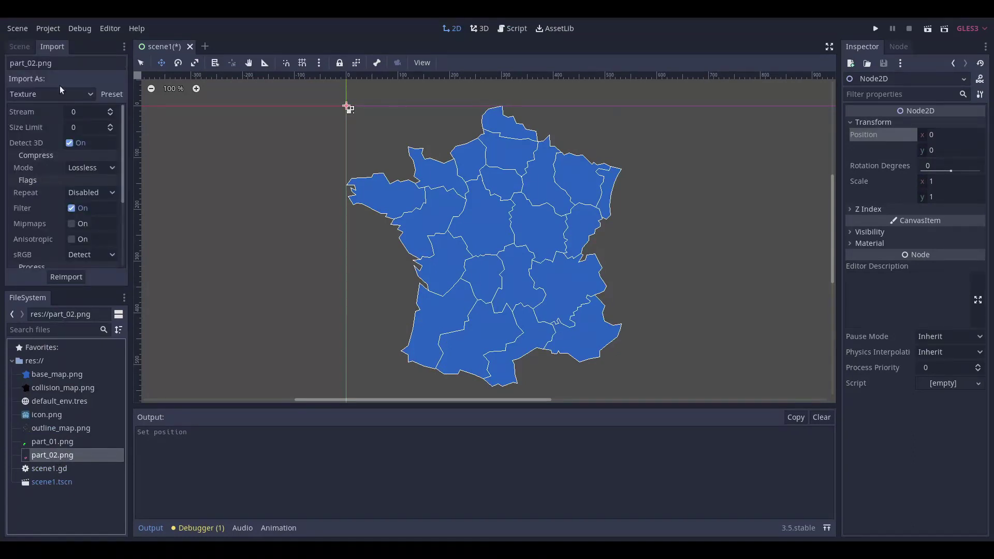
click(72, 209)
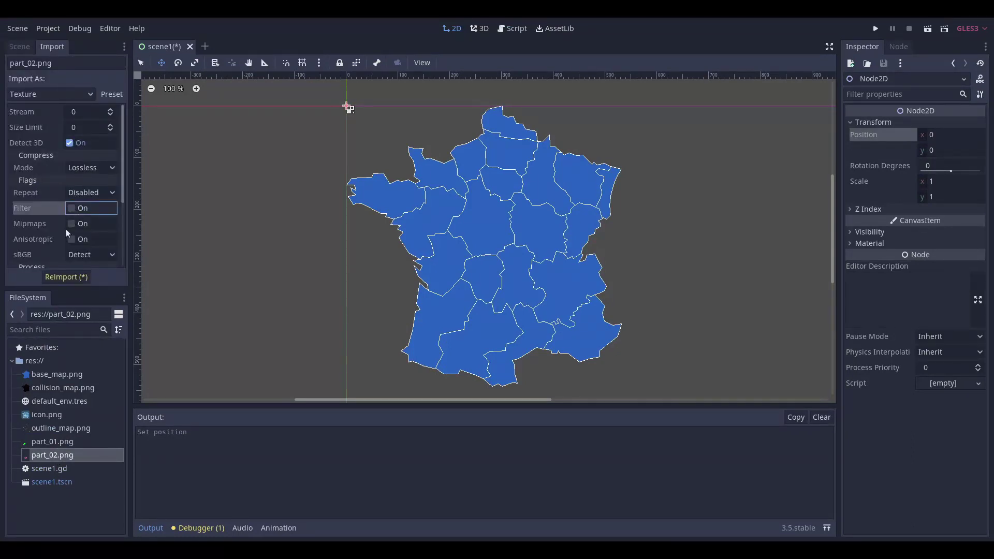
click(66, 275)
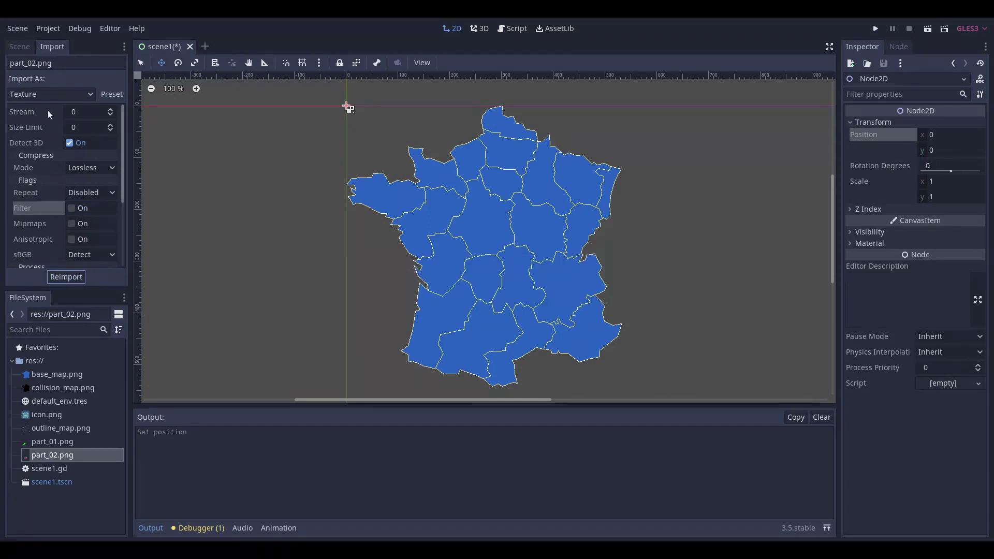
Duplicate the nested Sprite, give the copy the part_02.png texture while keeping it hidden, and save the scene.
click(21, 46)
click(52, 176)
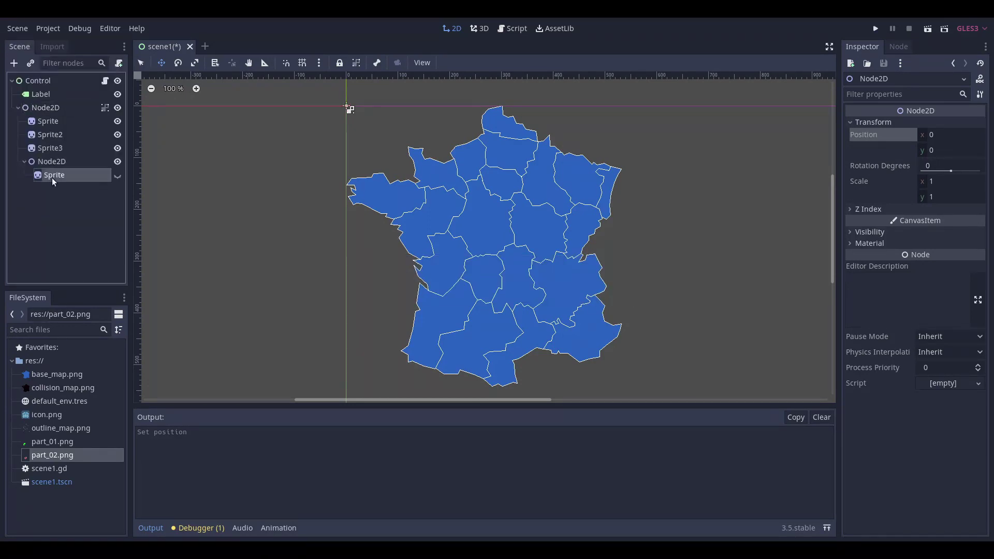
right_click(52, 178)
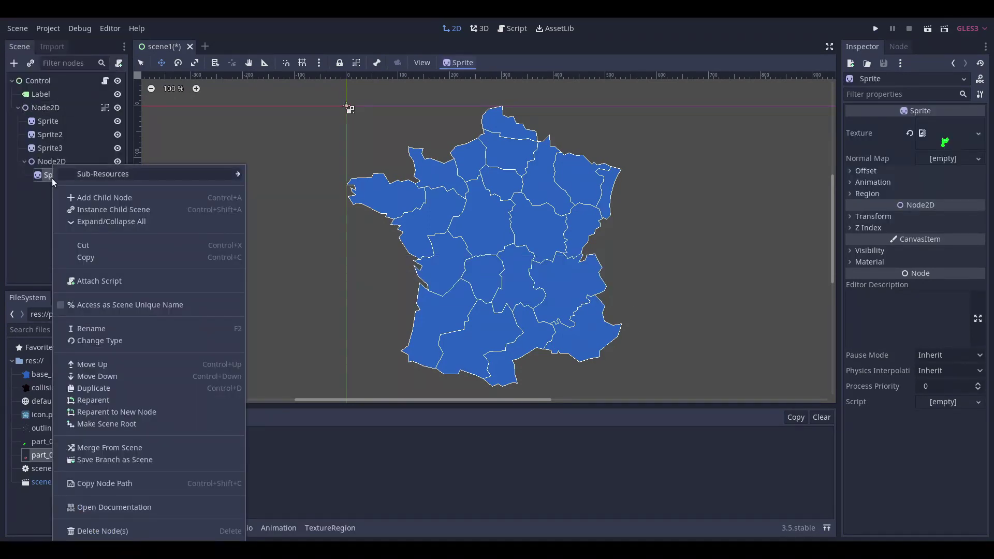
click(113, 391)
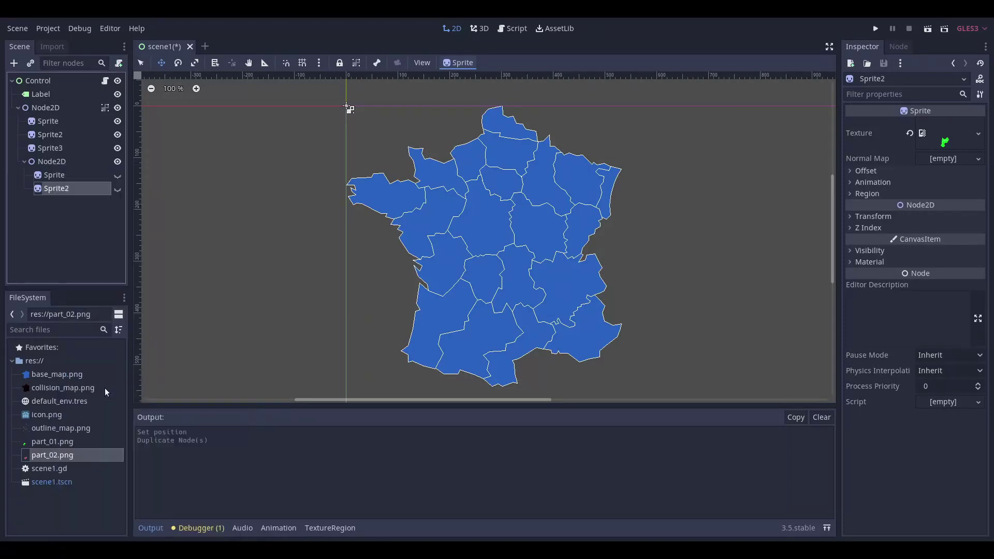
drag(56, 456, 948, 135)
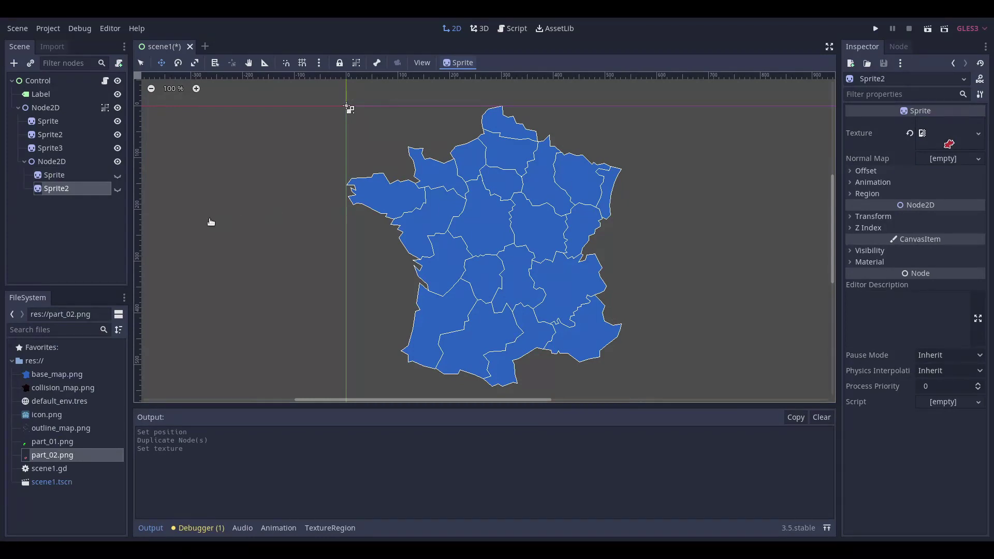
click(118, 190)
click(118, 190)
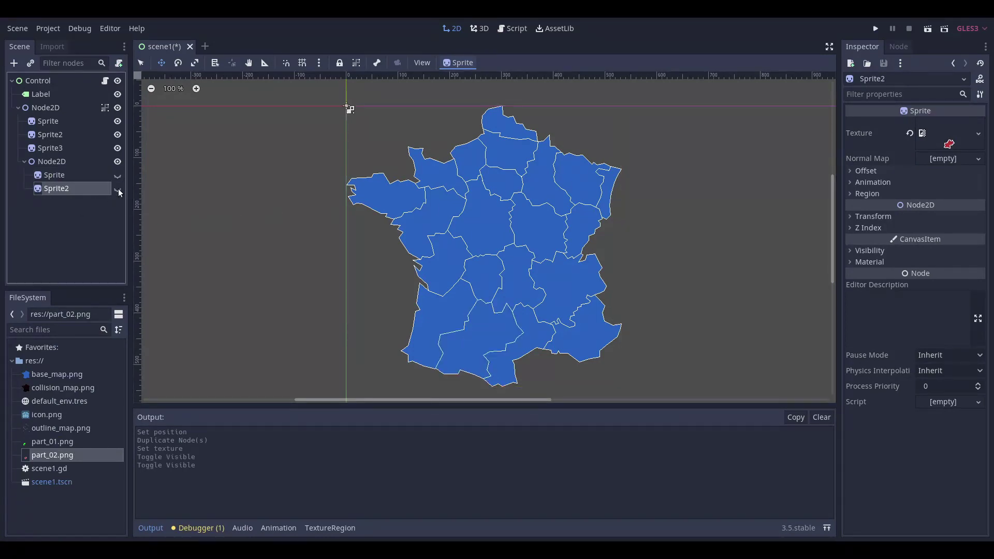
key(ctrl+s)
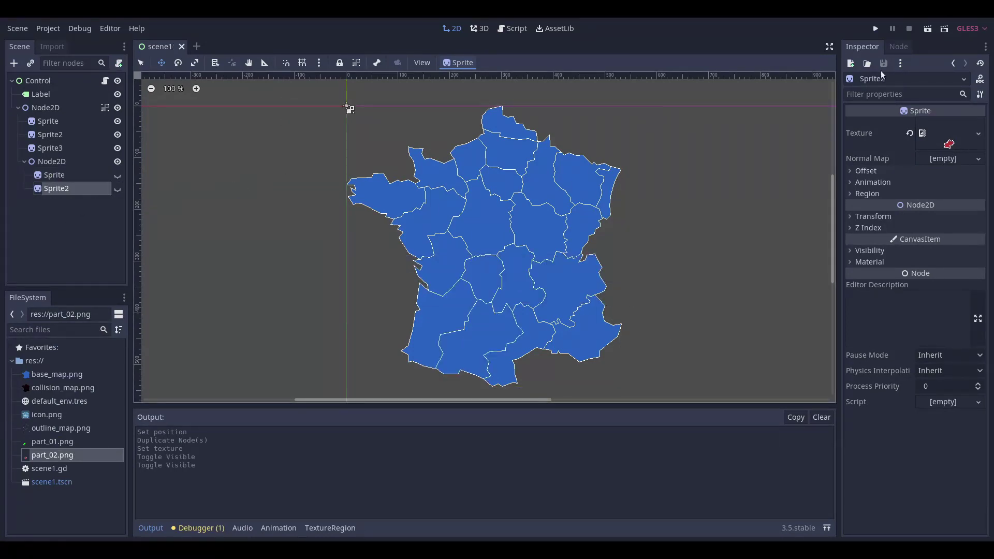
Run the project and test region selection on Aquitaine and the neighbouring region to its east.
click(876, 29)
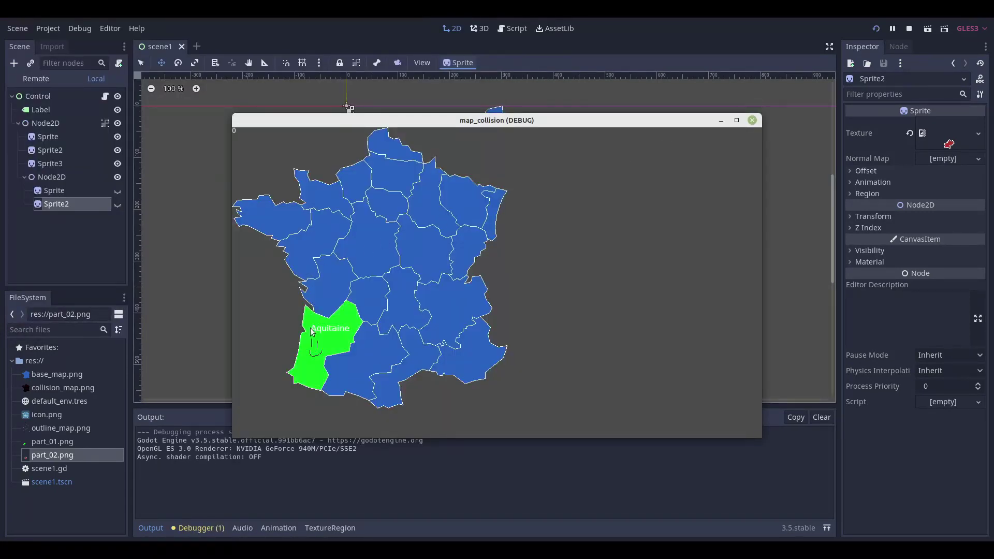
click(312, 331)
click(367, 351)
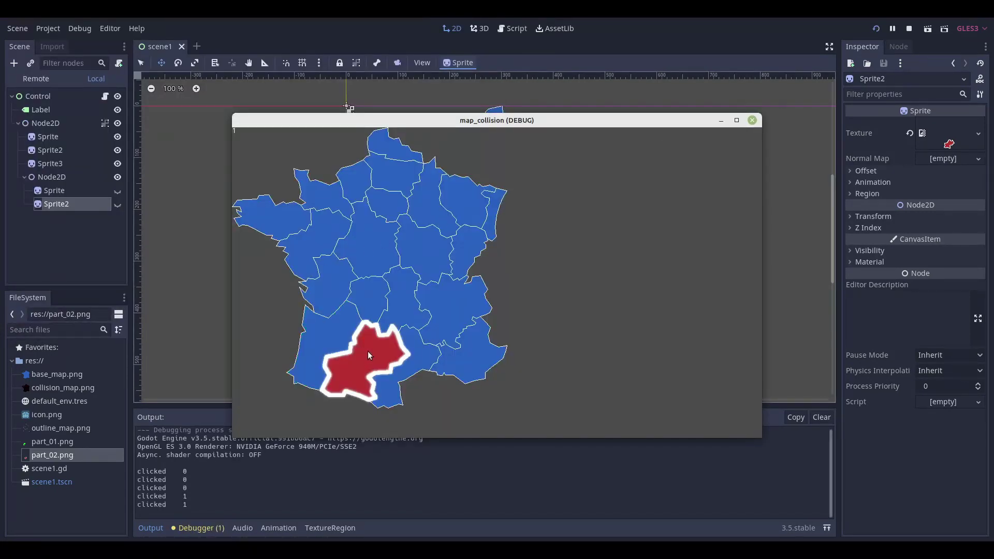